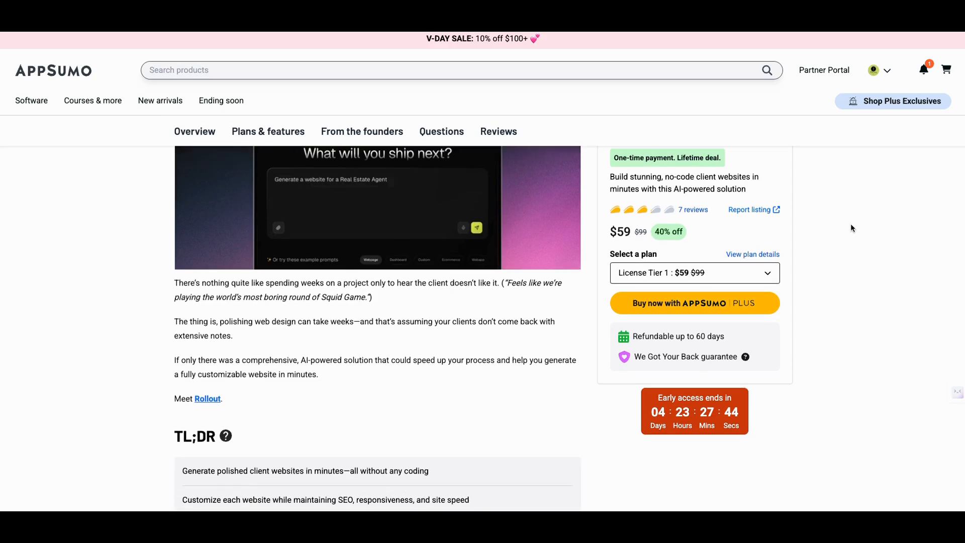
Review the Rollout deal's introduction, starting price, rating and refund terms at the beginning of the product listing
scroll(850, 222, "up", 3)
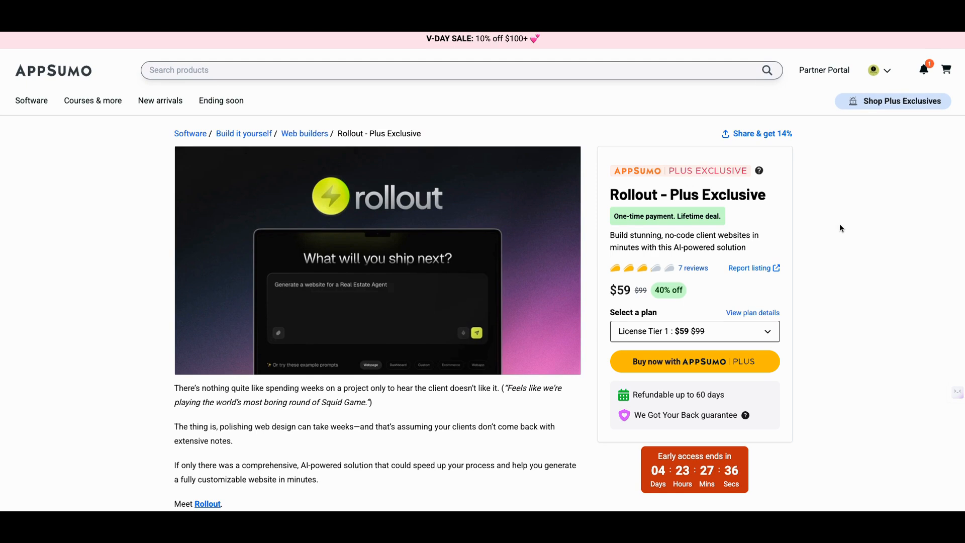
scroll(837, 233, "down", 1)
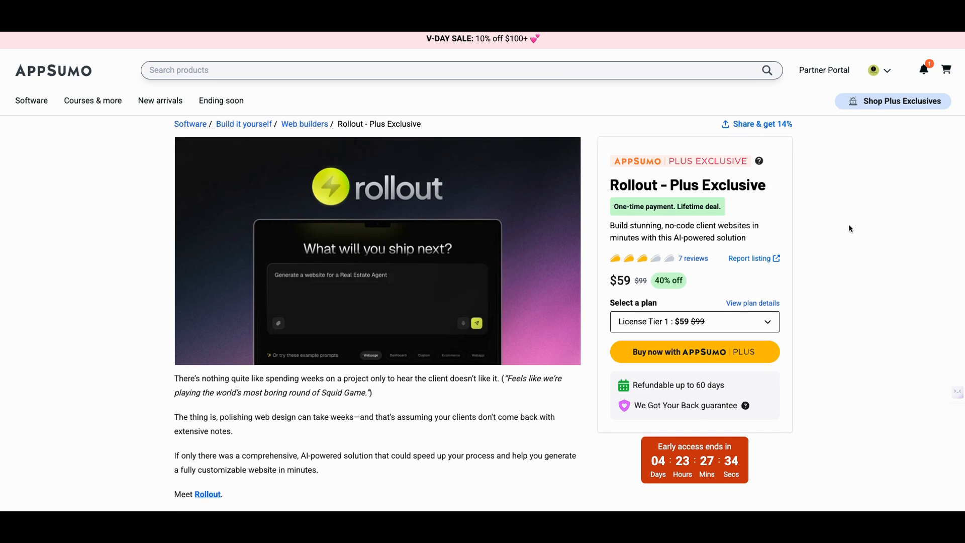
scroll(848, 224, "up", 1)
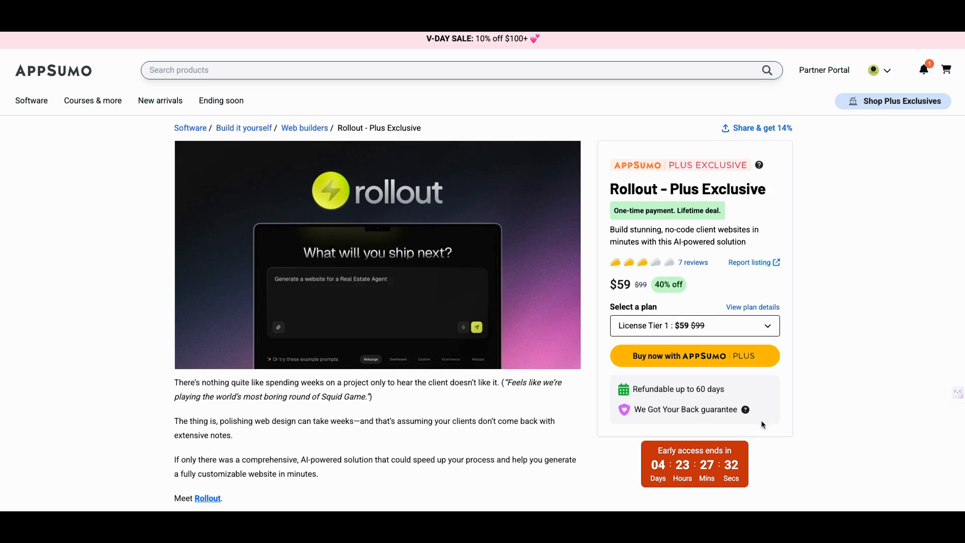
scroll(812, 421, "up", 1)
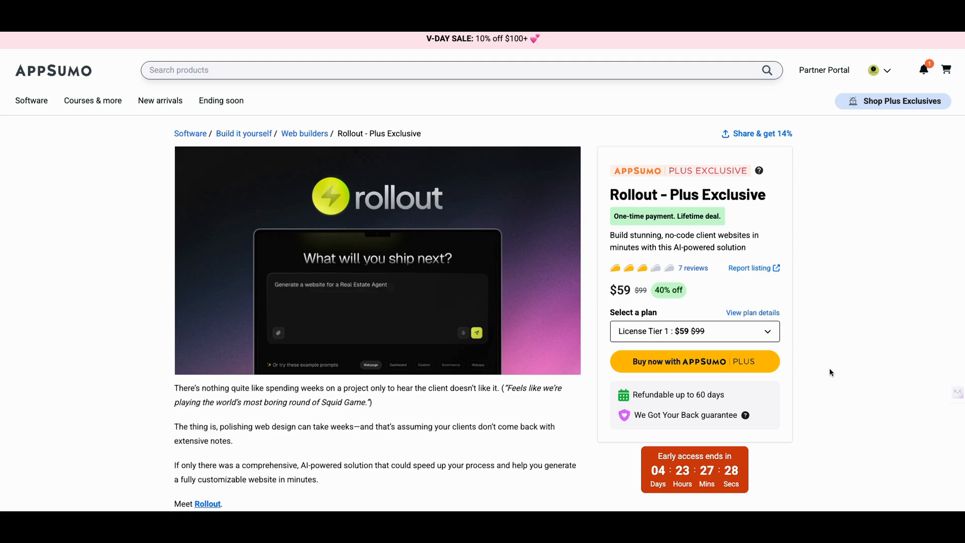
scroll(850, 330, "down", 1)
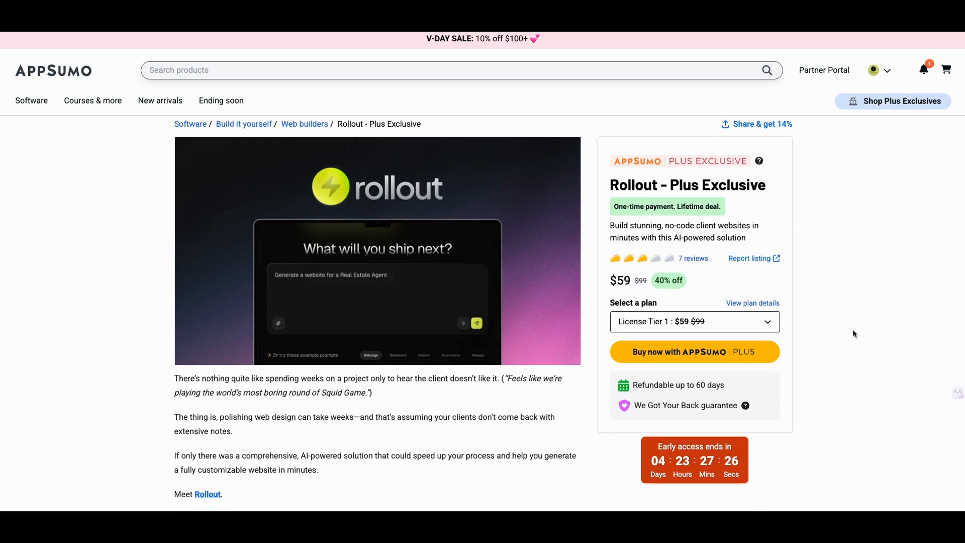
scroll(854, 332, "down", 5)
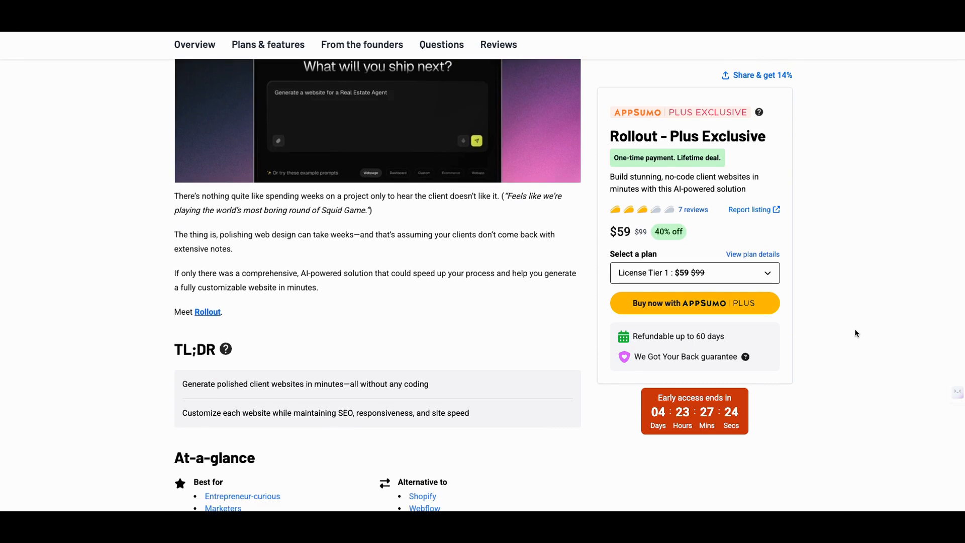
scroll(873, 321, "up", 5)
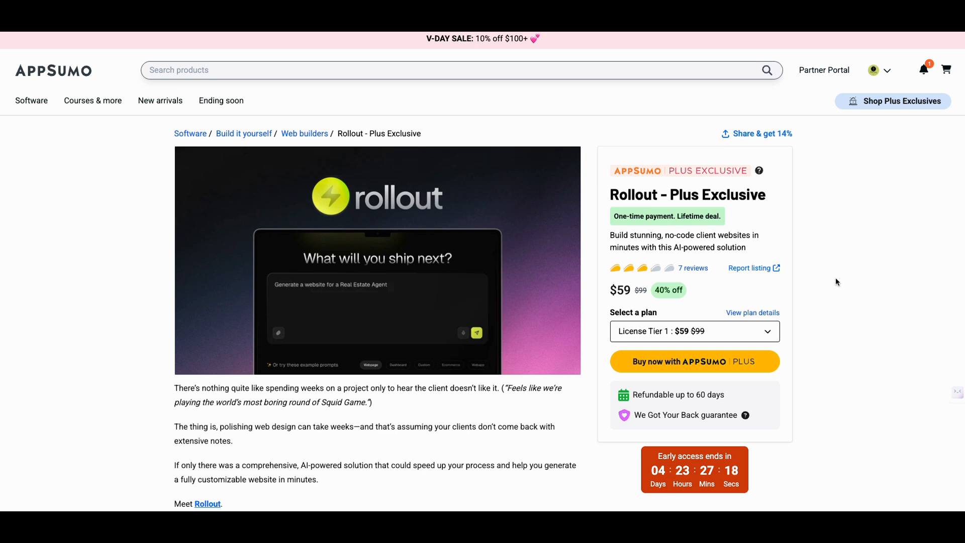
Read through the Rollout listing's TL;DR, At-a-glance and Overview sections, covering site generation, customization, SEO optimization and team collaboration
scroll(836, 280, "down", 3)
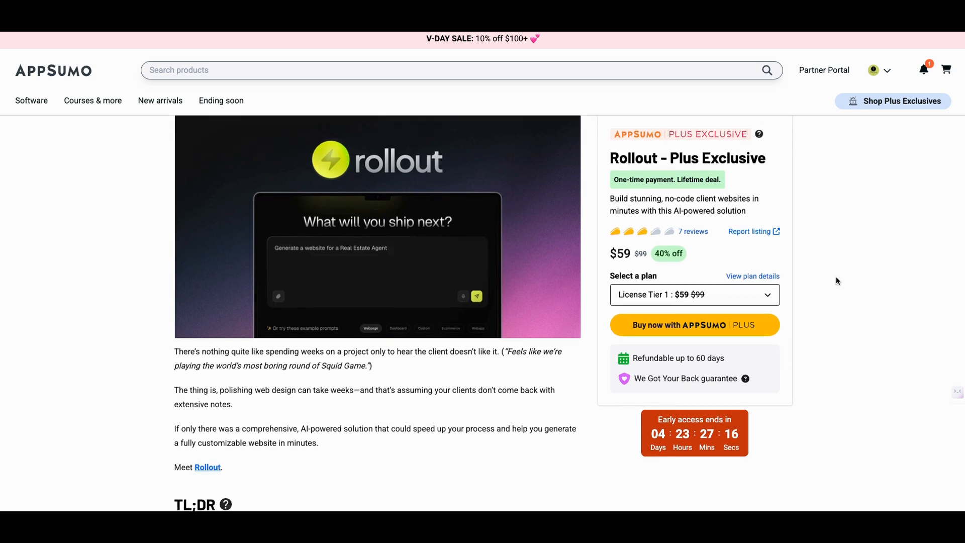
scroll(836, 277, "down", 3)
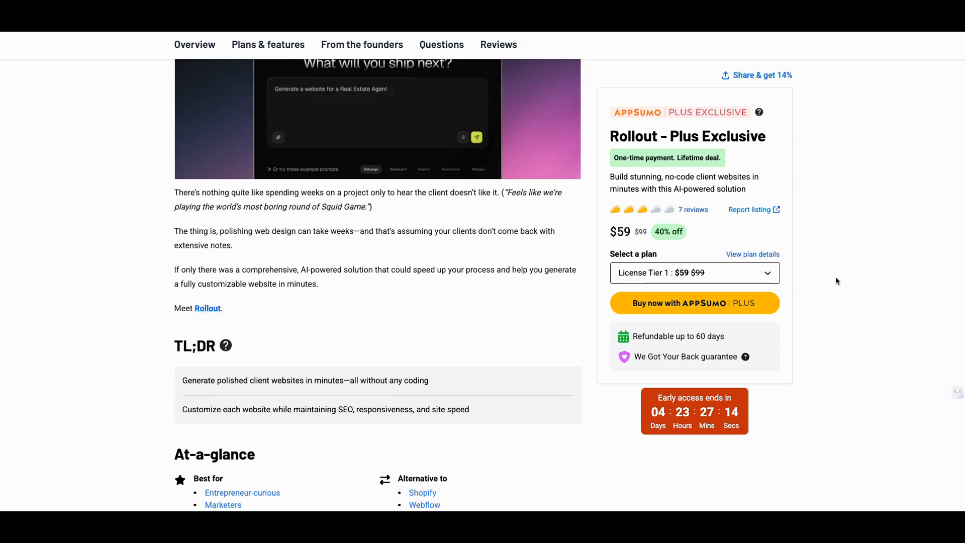
scroll(834, 287, "down", 5)
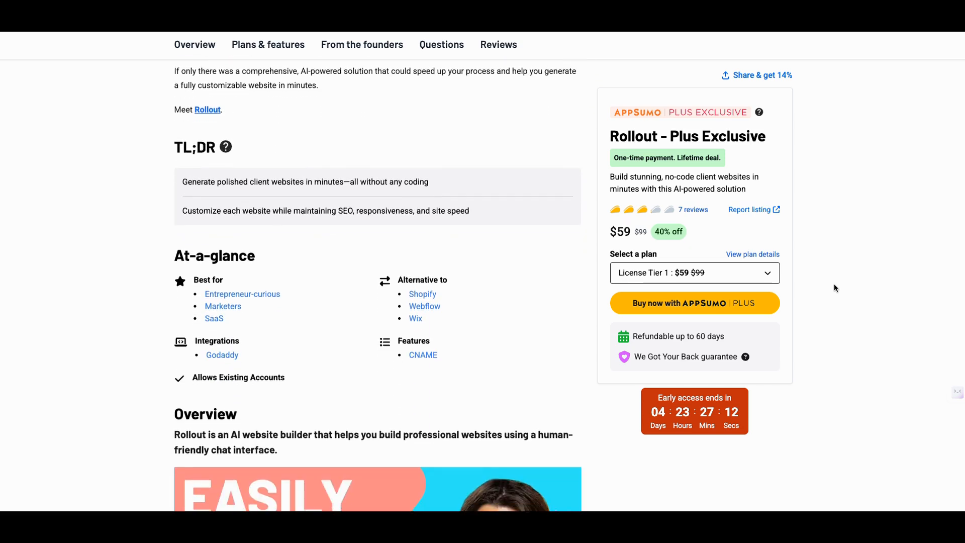
scroll(834, 285, "down", 4)
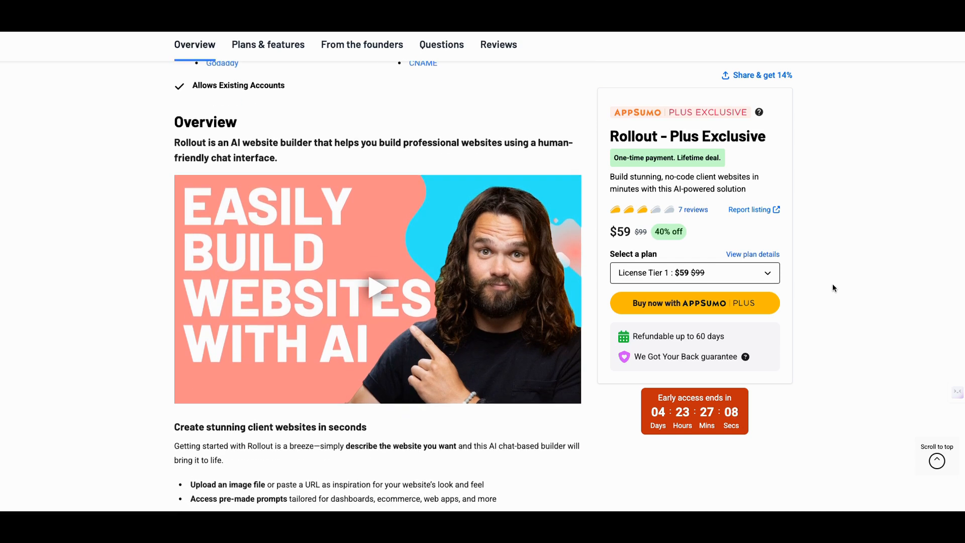
scroll(829, 291, "down", 3)
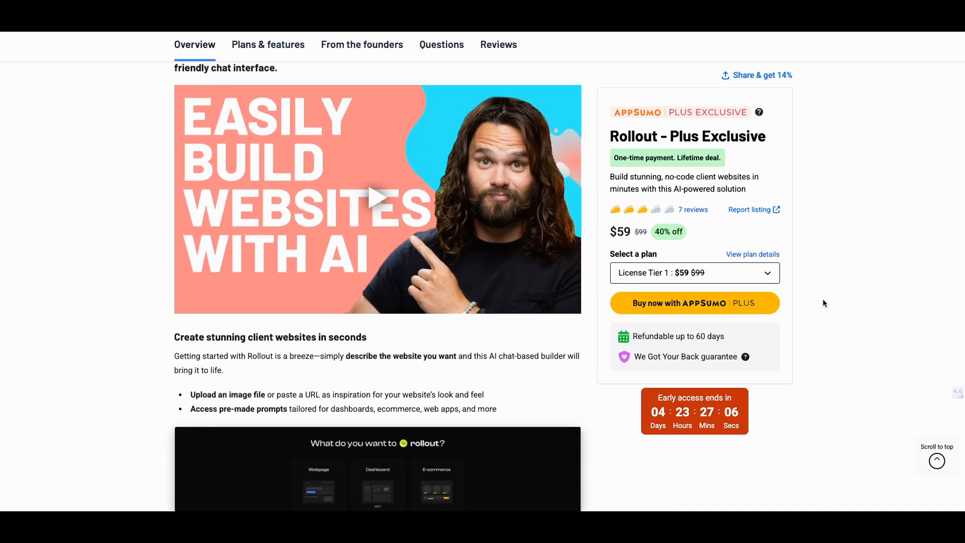
scroll(824, 303, "down", 5)
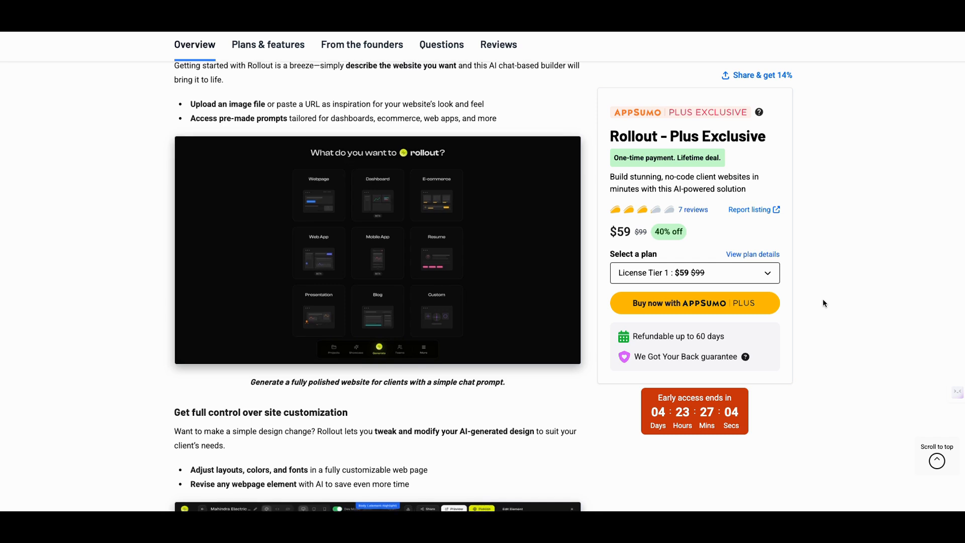
scroll(824, 303, "down", 5)
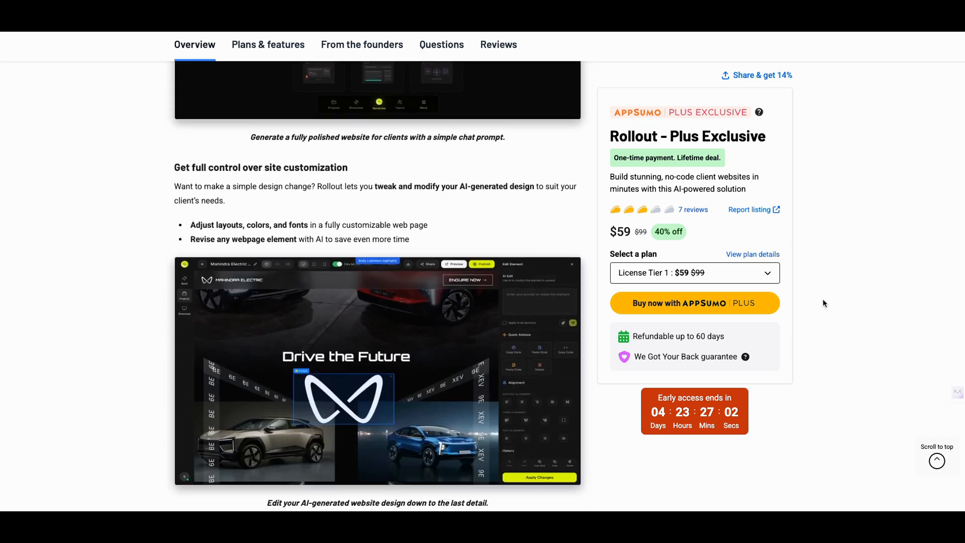
scroll(824, 303, "down", 8)
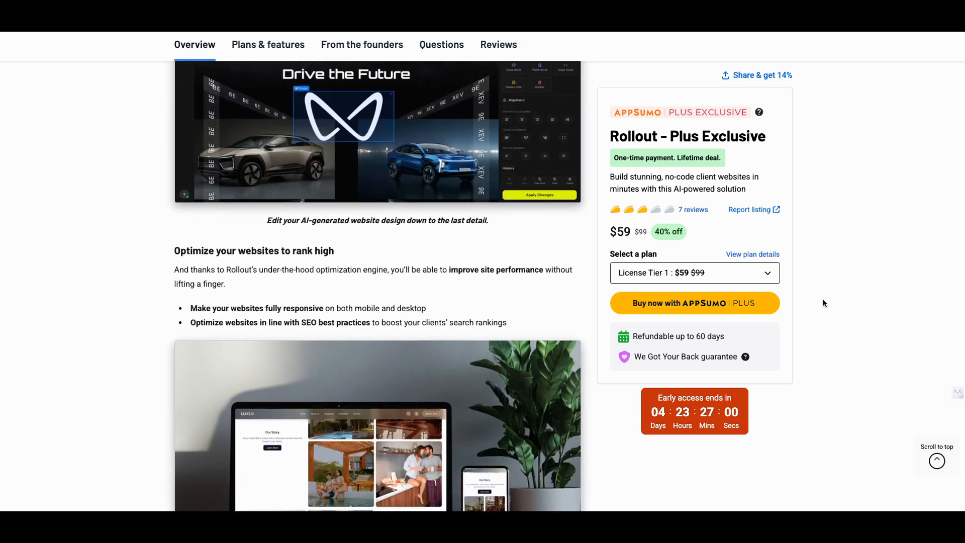
scroll(823, 303, "down", 10)
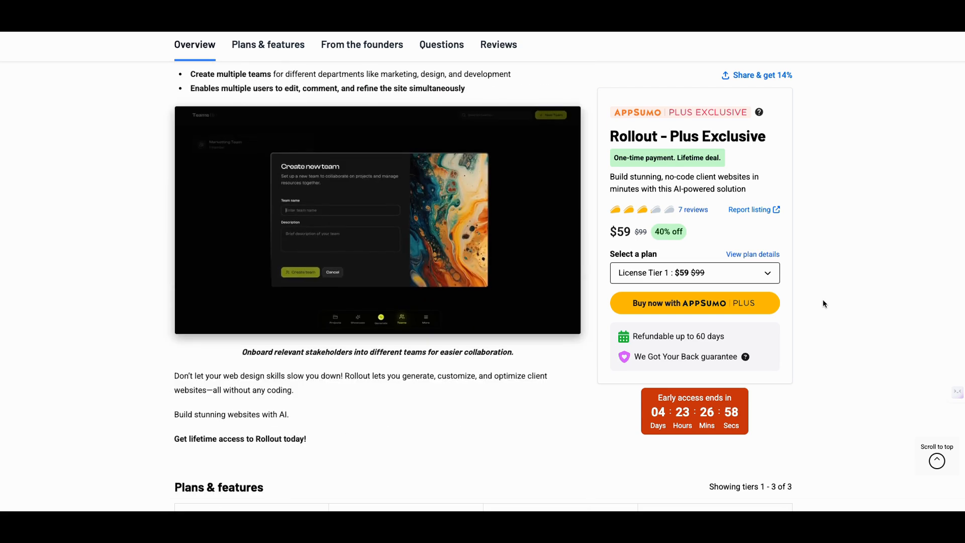
Examine the Plans & features table, checking which projects, templates and features License Tier 1 includes
scroll(825, 309, "down", 3)
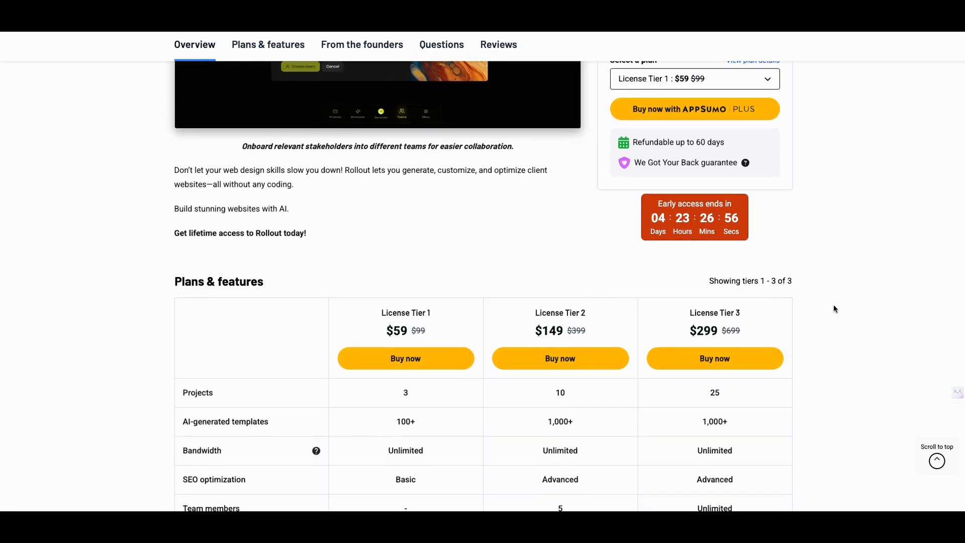
scroll(833, 305, "down", 1)
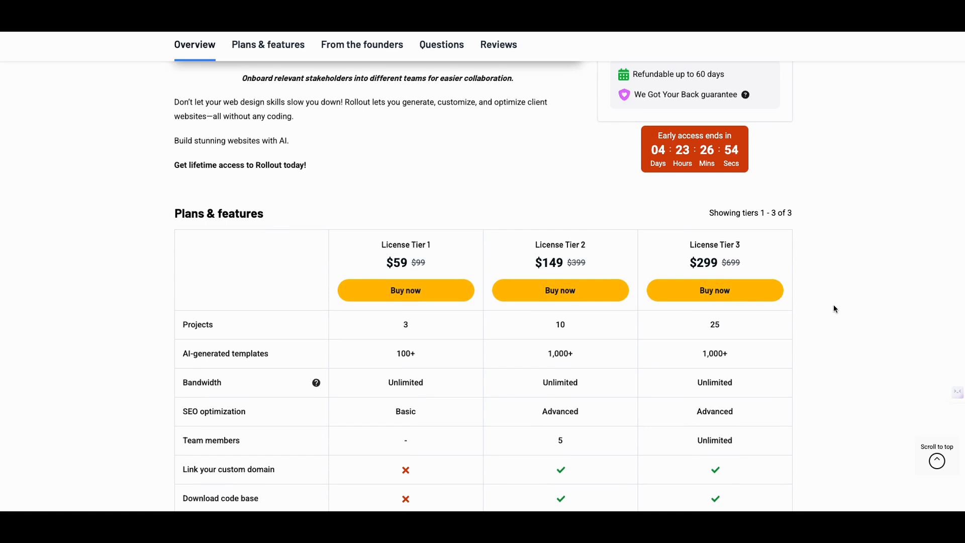
scroll(834, 309, "down", 2)
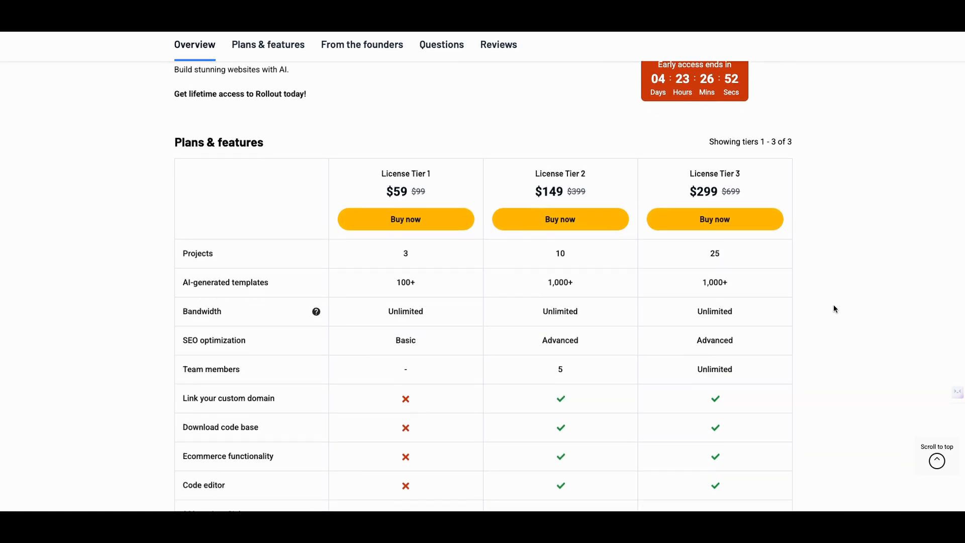
scroll(806, 297, "down", 1)
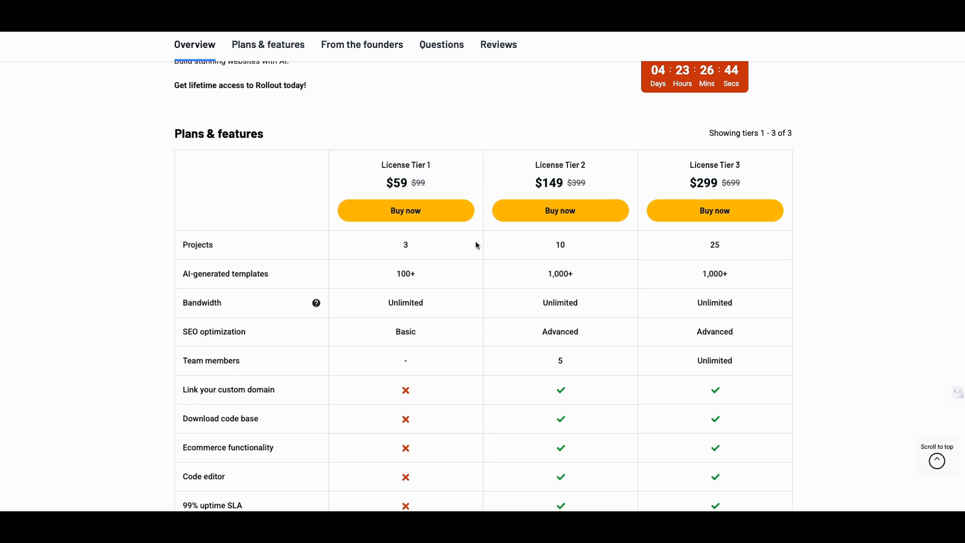
scroll(422, 257, "down", 5)
scroll(422, 261, "down", 2)
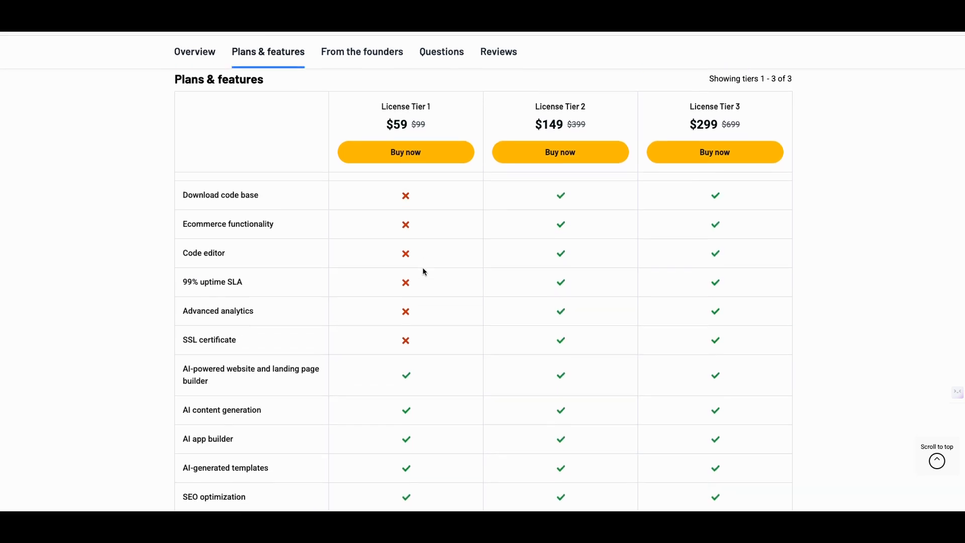
scroll(424, 272, "up", 9)
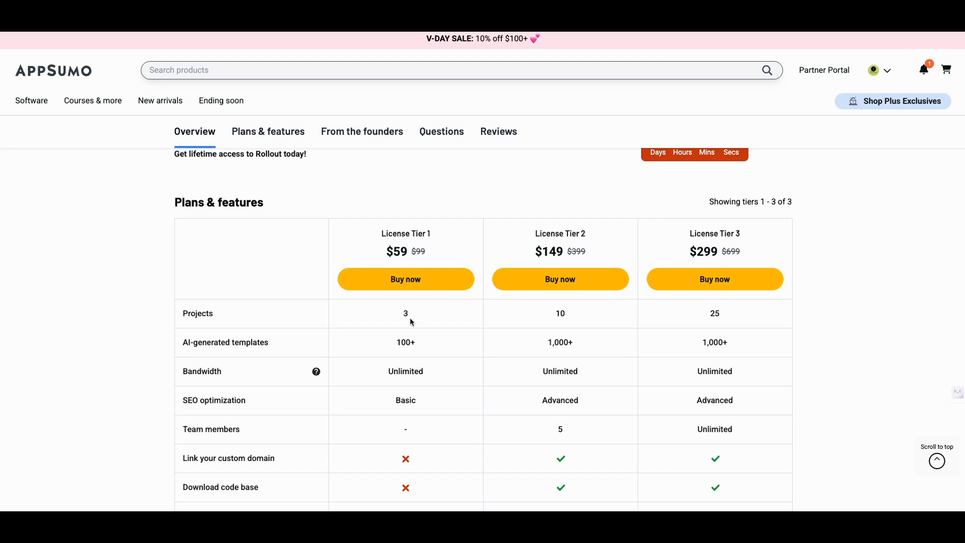
Examine what License Tier 2 offers in the plans table, including projects, templates, bandwidth, SEO optimization and team members
scroll(411, 322, "down", 1)
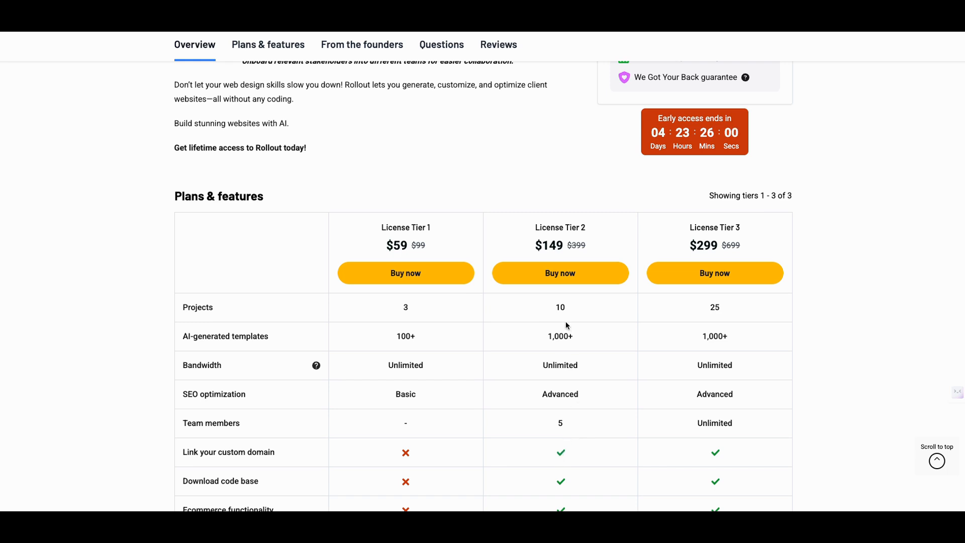
scroll(642, 393, "down", 1)
scroll(638, 392, "down", 1)
scroll(632, 391, "up", 1)
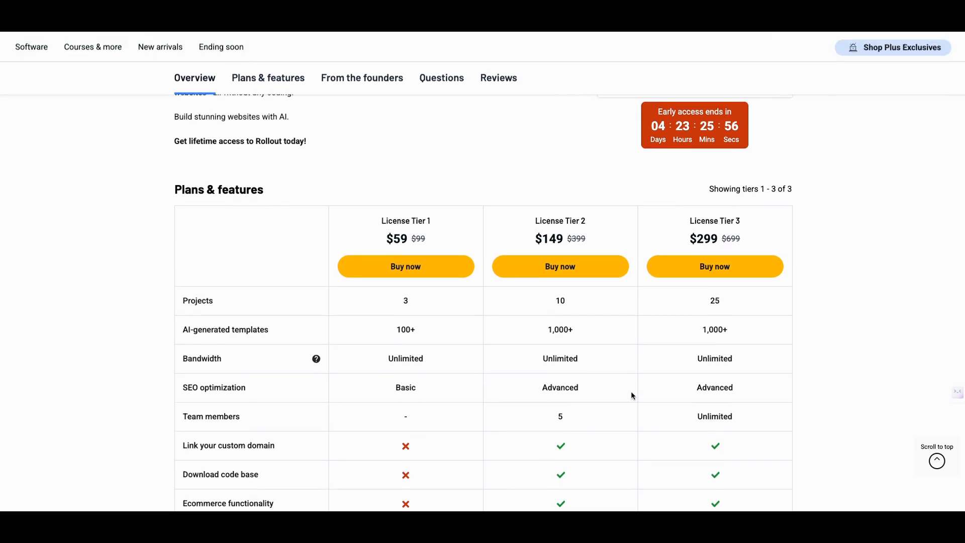
scroll(598, 387, "up", 1)
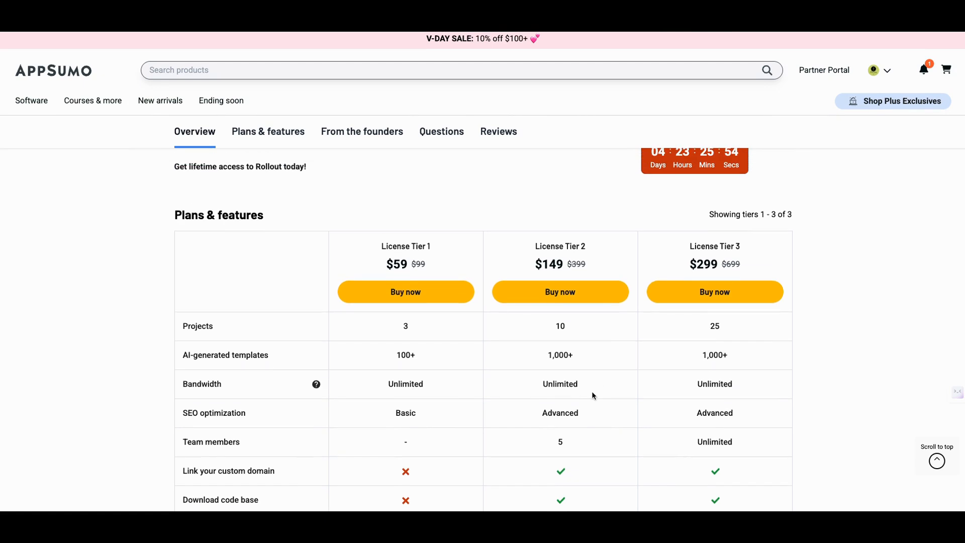
scroll(585, 397, "down", 2)
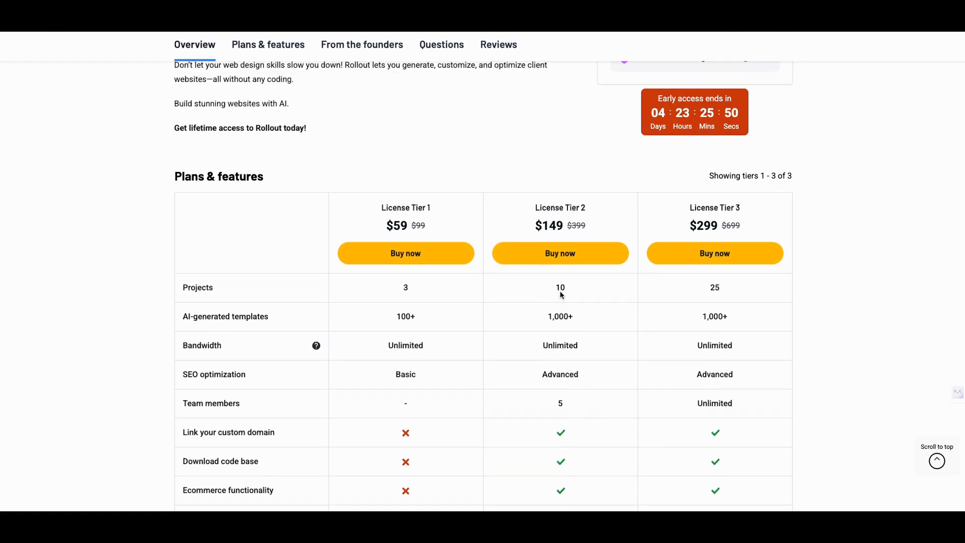
scroll(561, 306, "down", 2)
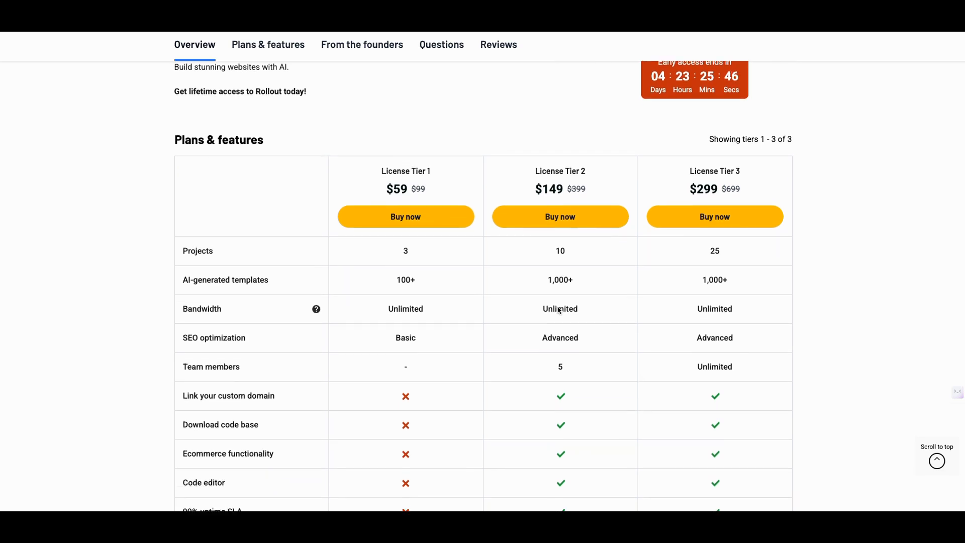
scroll(560, 310, "up", 1)
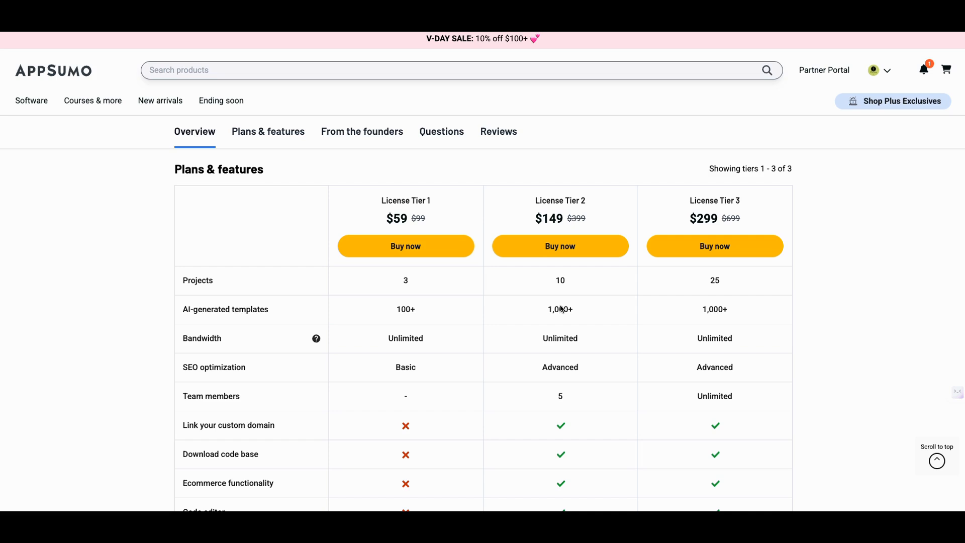
scroll(561, 309, "down", 1)
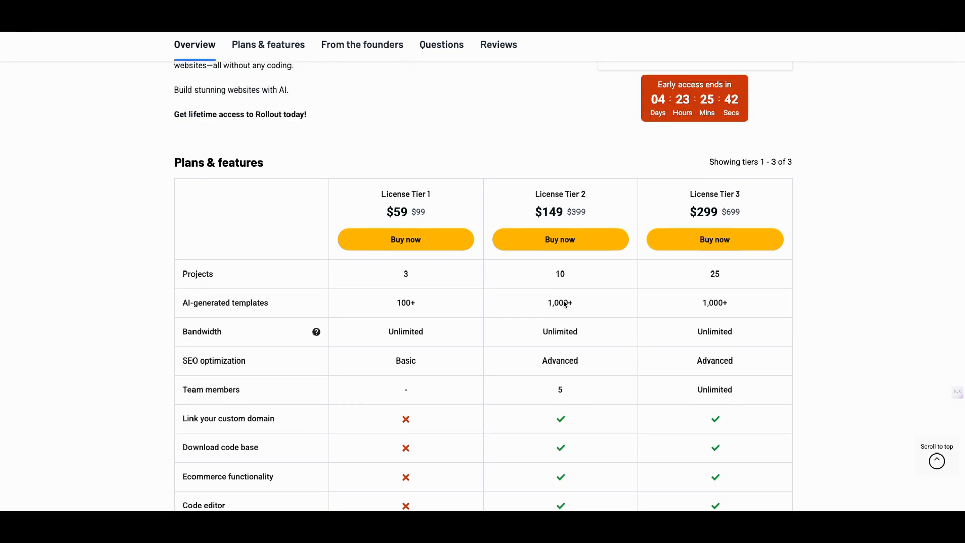
Examine the License Tier 3 limits and features in the plans table, and return to the end of the Overview section
scroll(563, 389, "down", 1)
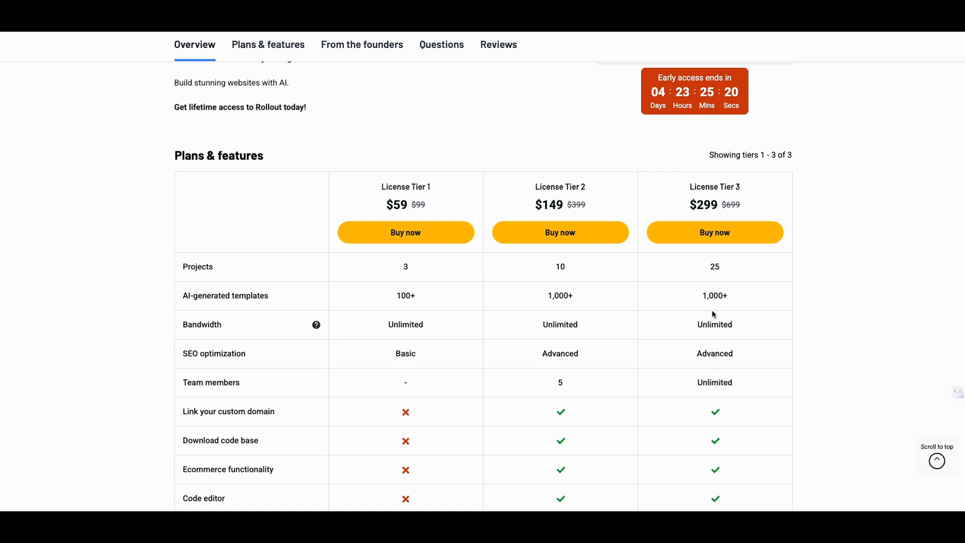
scroll(714, 386, "down", 1)
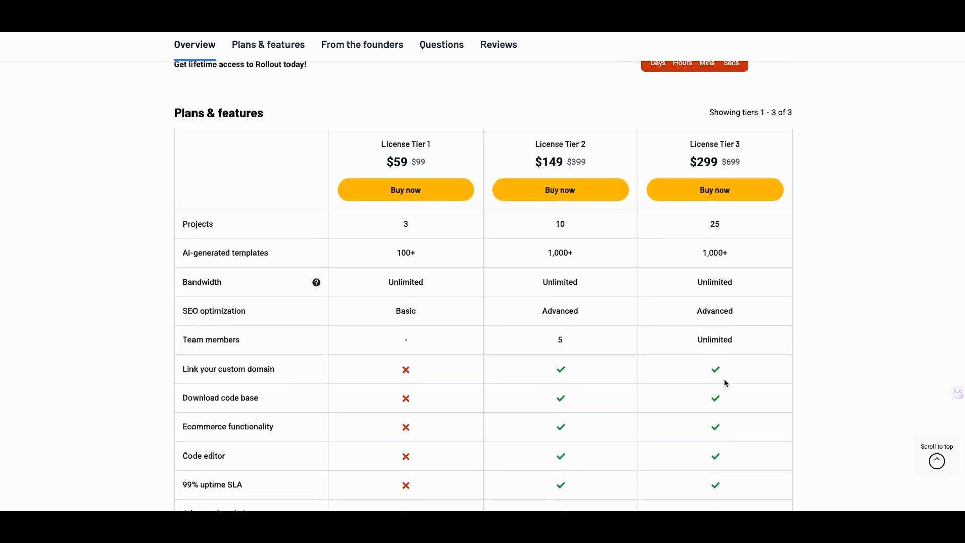
scroll(726, 382, "down", 4)
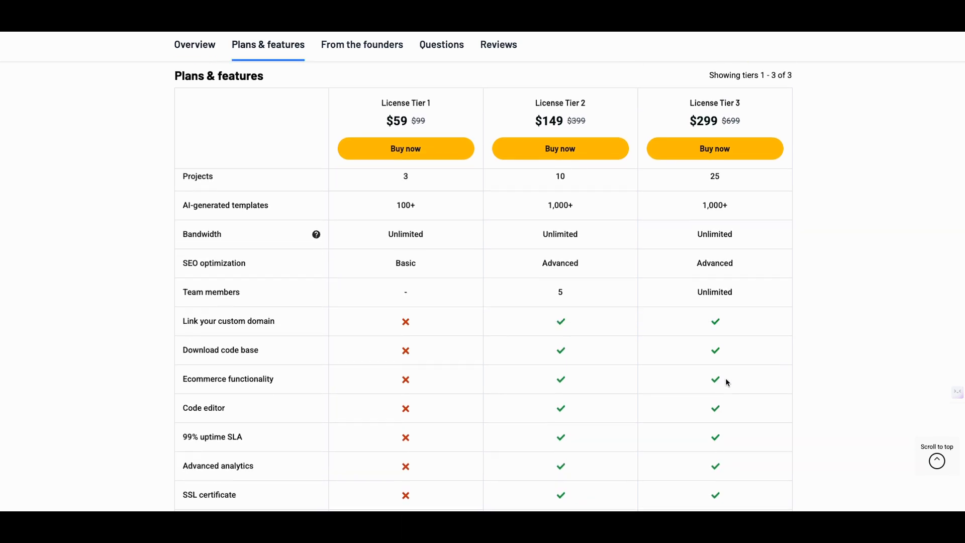
scroll(726, 381, "up", 6)
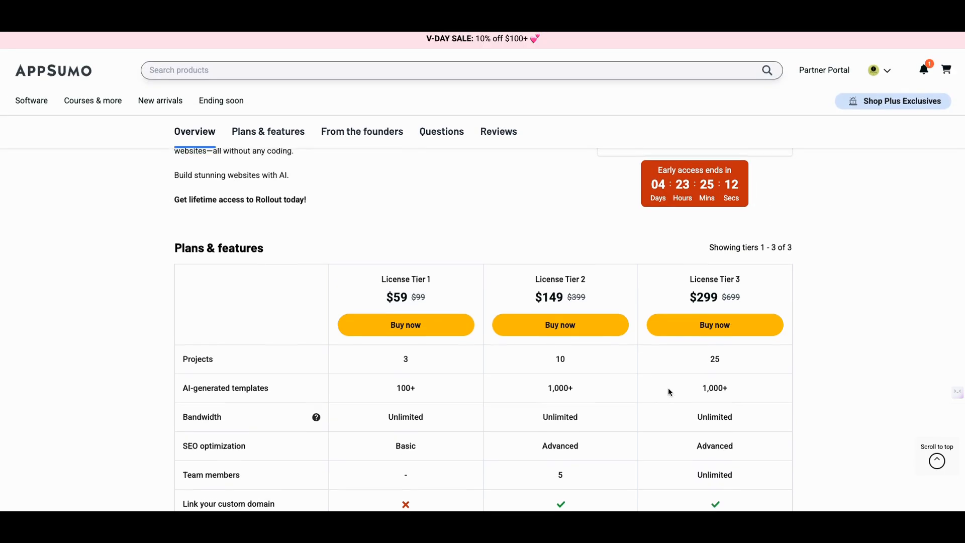
scroll(668, 388, "up", 3)
scroll(619, 405, "up", 3)
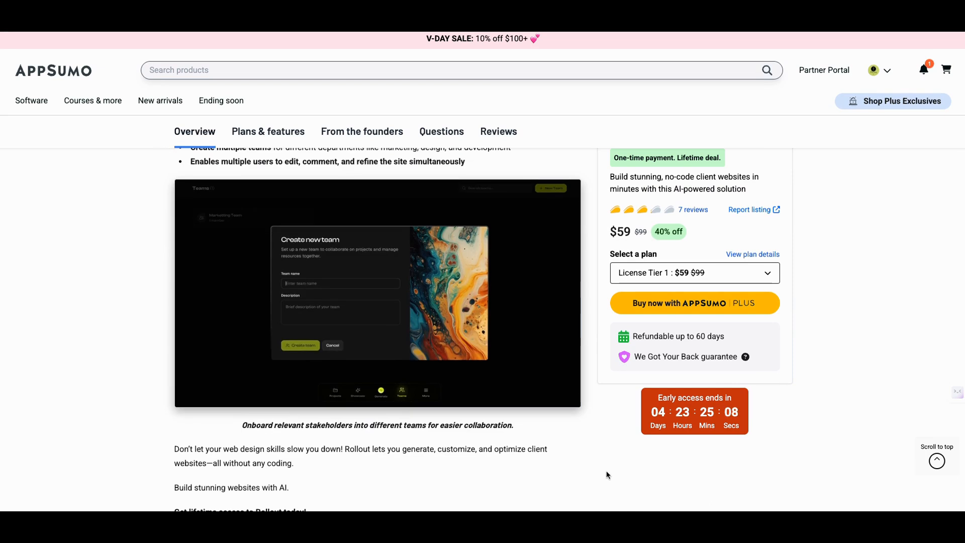
scroll(601, 471, "up", 1)
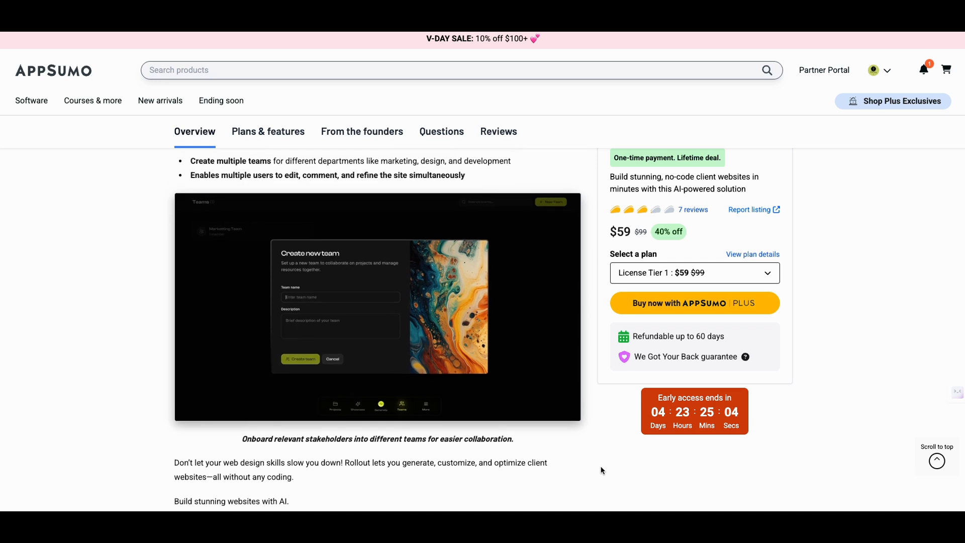
Look back over the listing's Overview sections on team collaboration, site customization and website generation
scroll(601, 470, "up", 7)
scroll(563, 406, "up", 7)
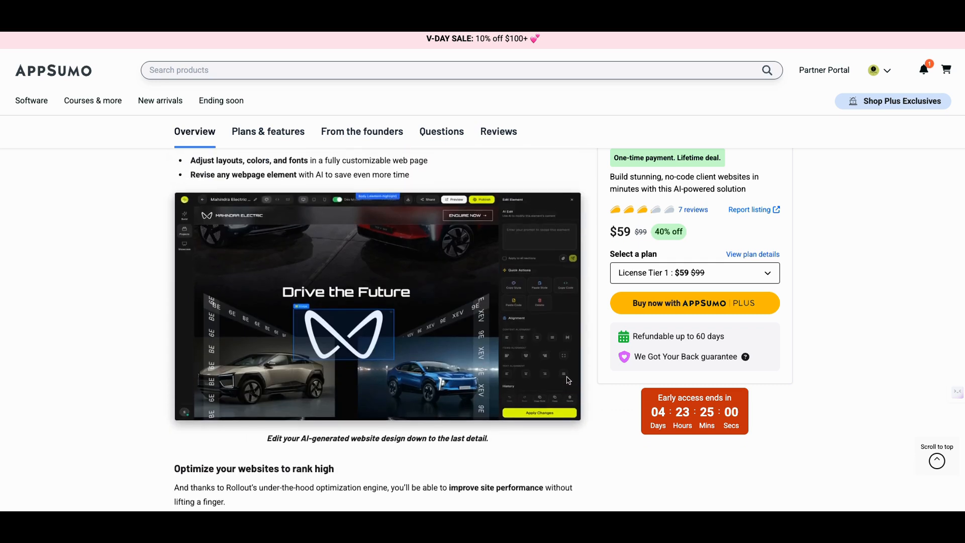
scroll(567, 384, "up", 3)
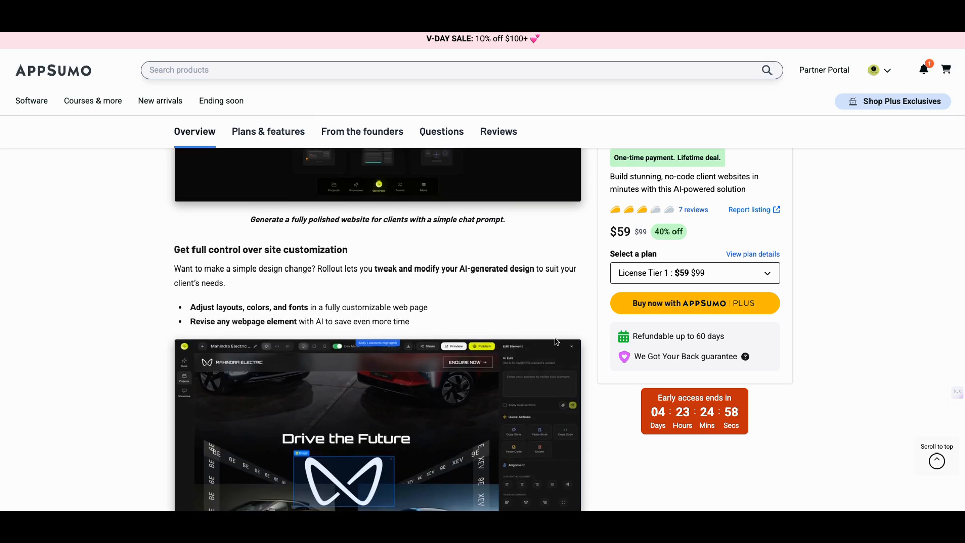
scroll(558, 347, "up", 4)
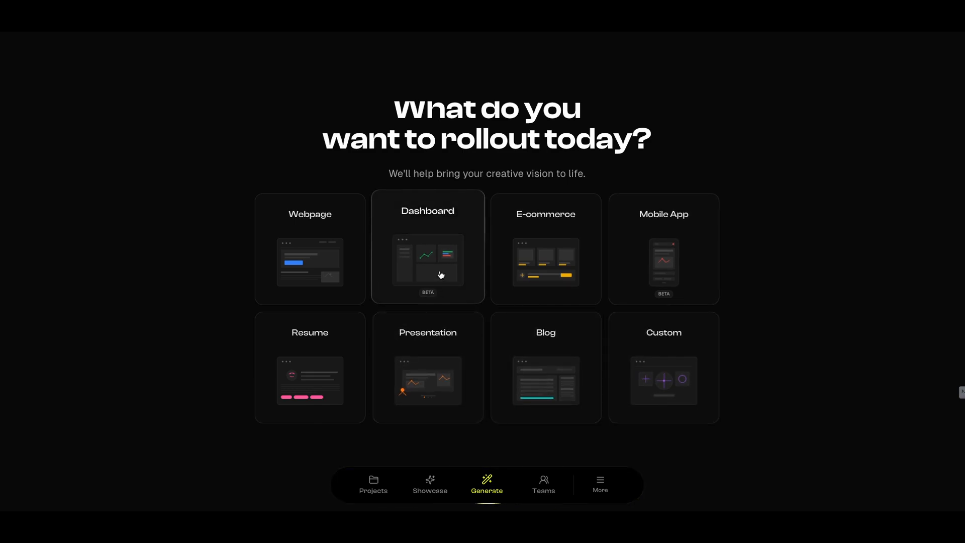
Switch to Rollout, choose the Dashboard type and describe it with "I want to create a dashboard for a digital marketing agency."
left_click(440, 274)
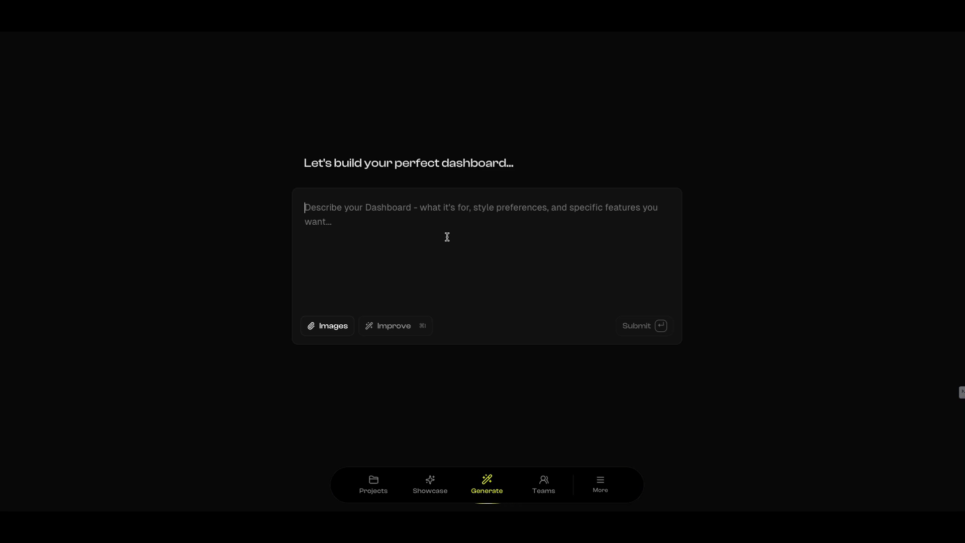
type("creat")
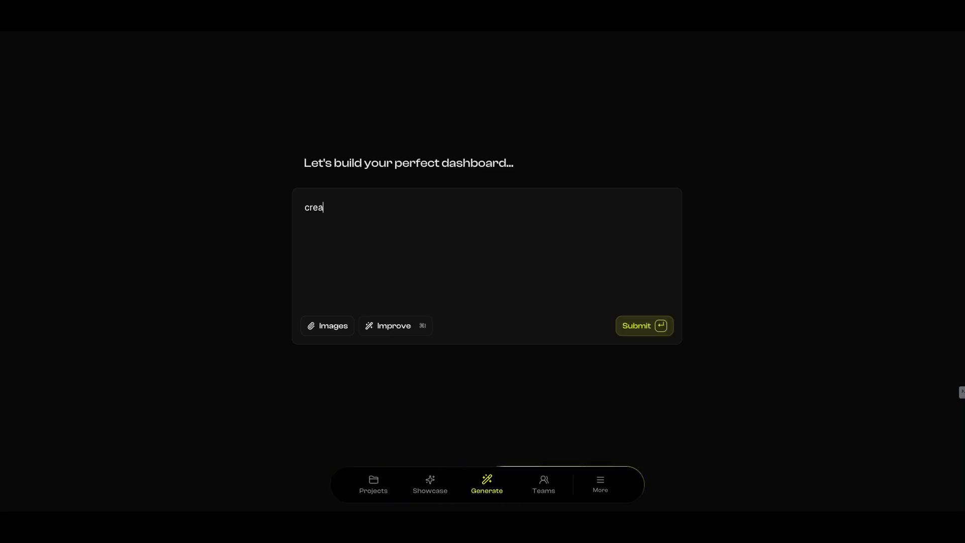
key("BackSpace")
key("BackSpace")
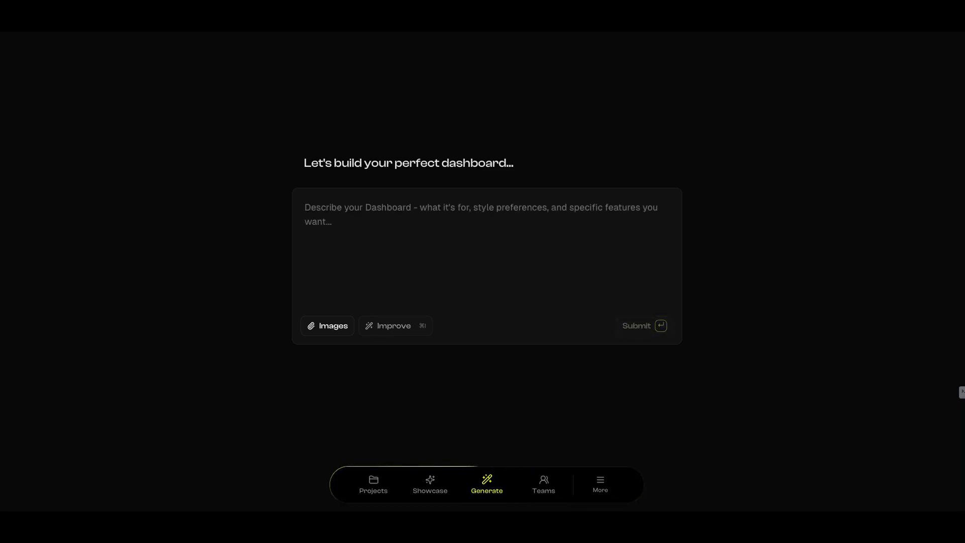
type("I")
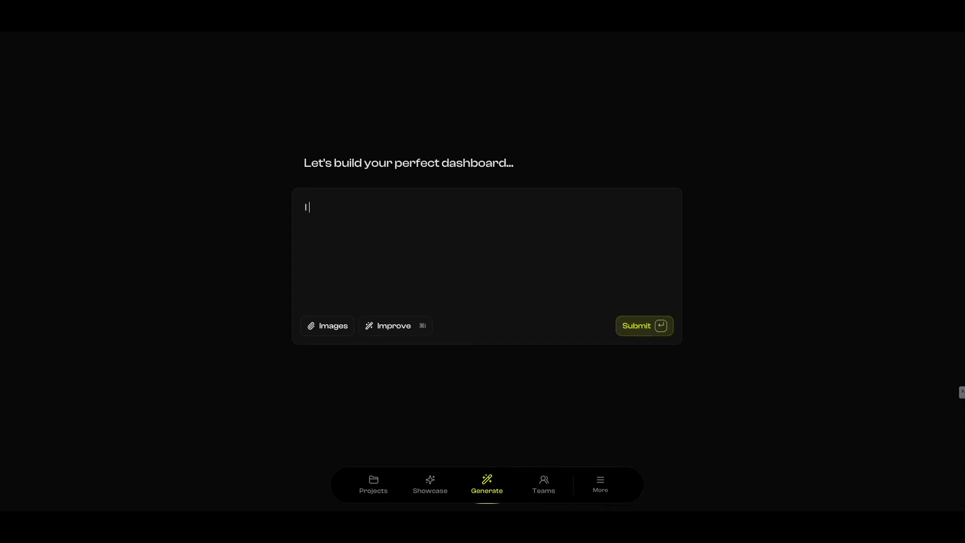
type(" want to crea")
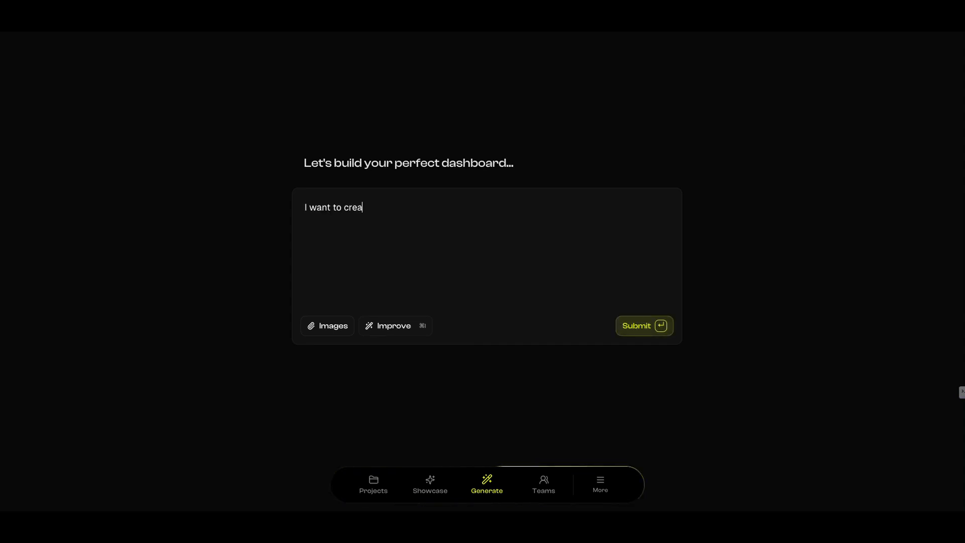
type("te a das")
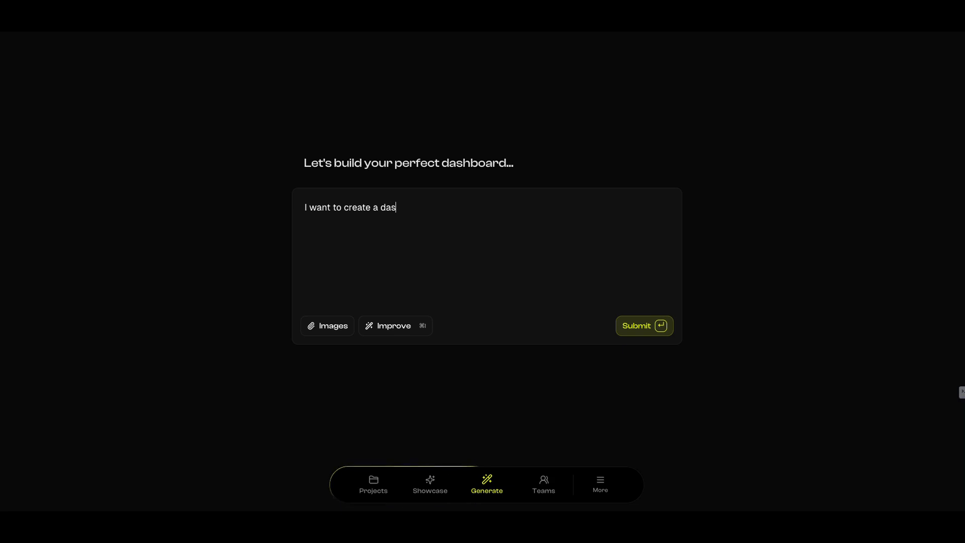
type("hboard for a digital marketing agency. I want to make sure ")
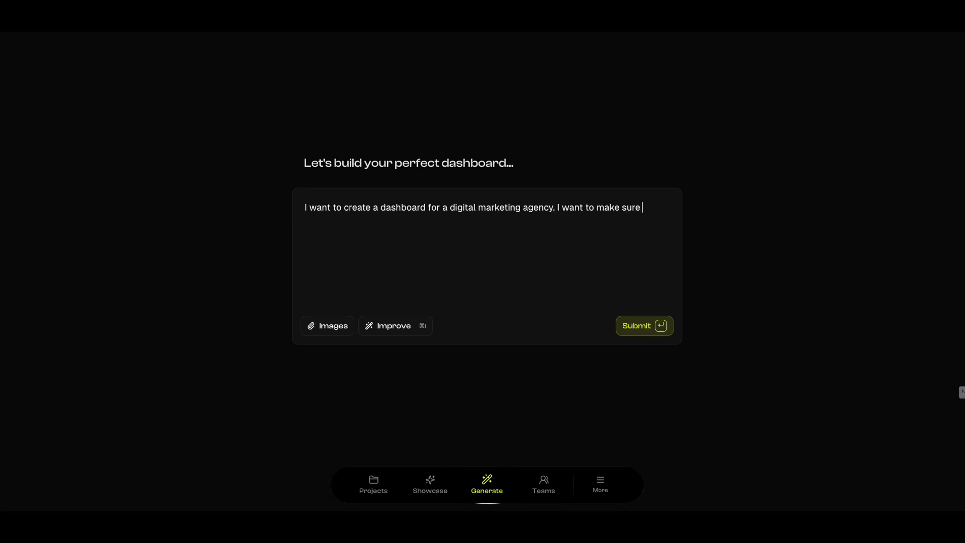
type("thethe p")
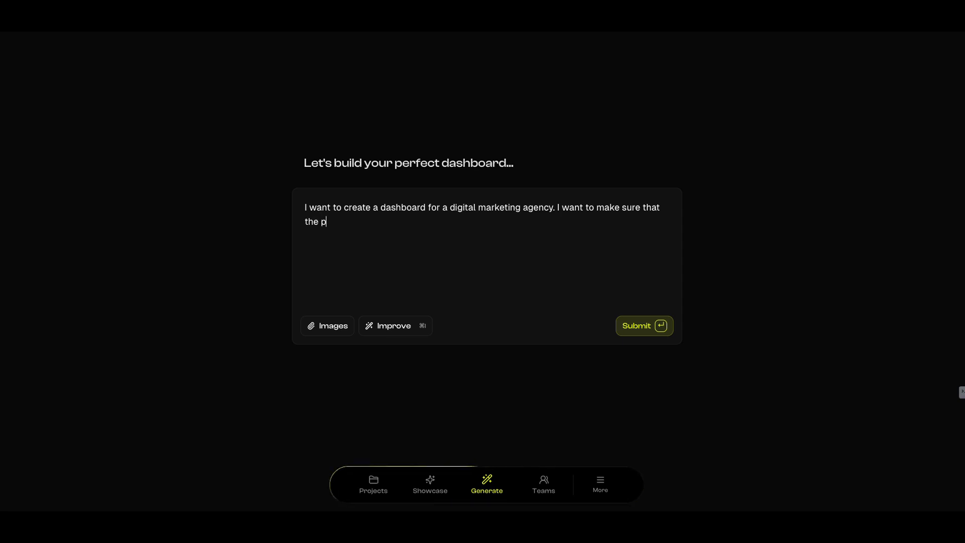
type("erspective clients can set up a")
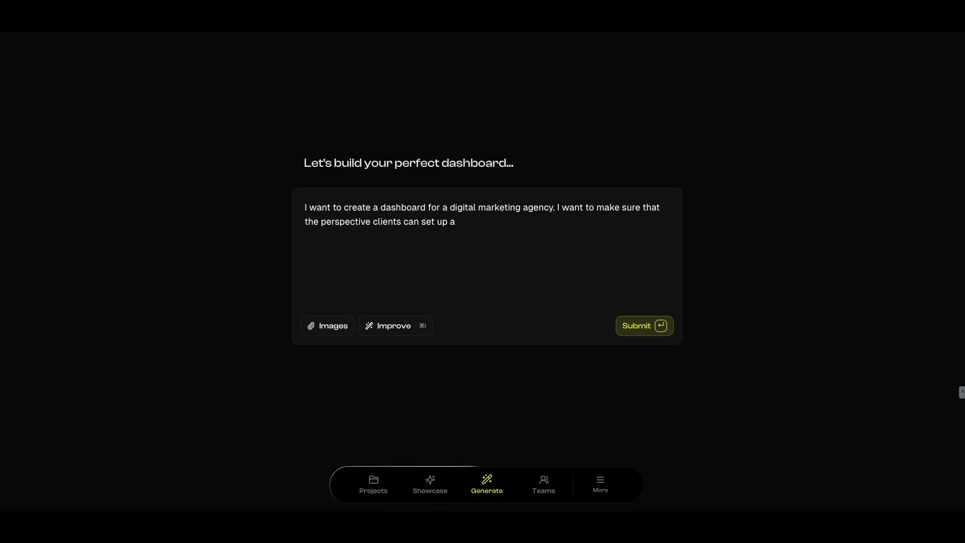
type(" meeting invite or")
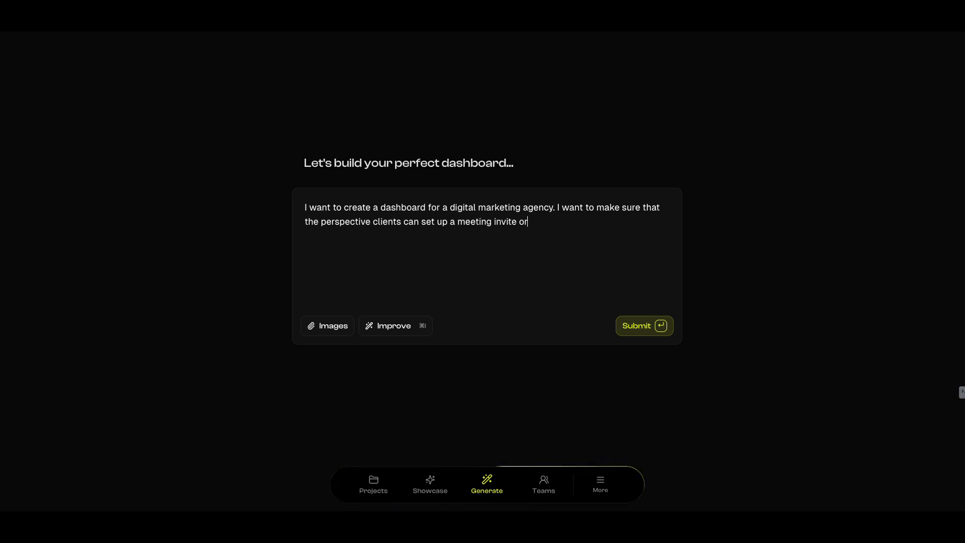
type(" in")
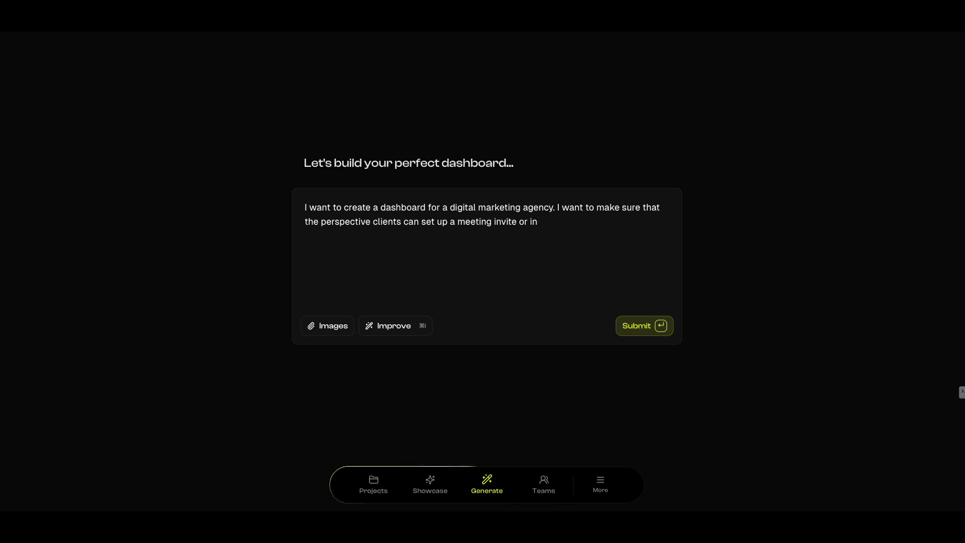
type("clude a")
type(" calenar")
type("dar")
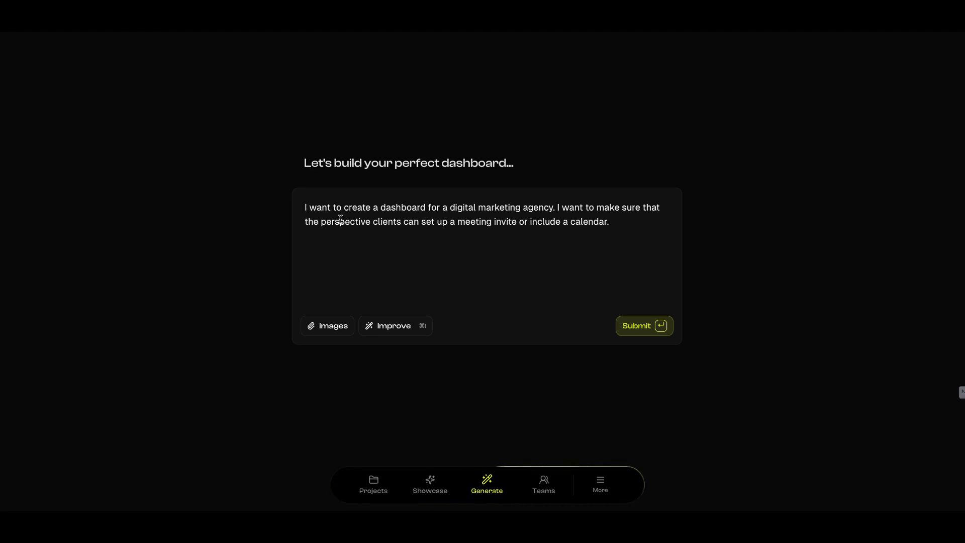
Insert "As a Digital Marketing Agency," at the beginning of the dashboard prompt, before "I want to create"
type("as")
key("BackSpace")
key("BackSpace")
type("As a ")
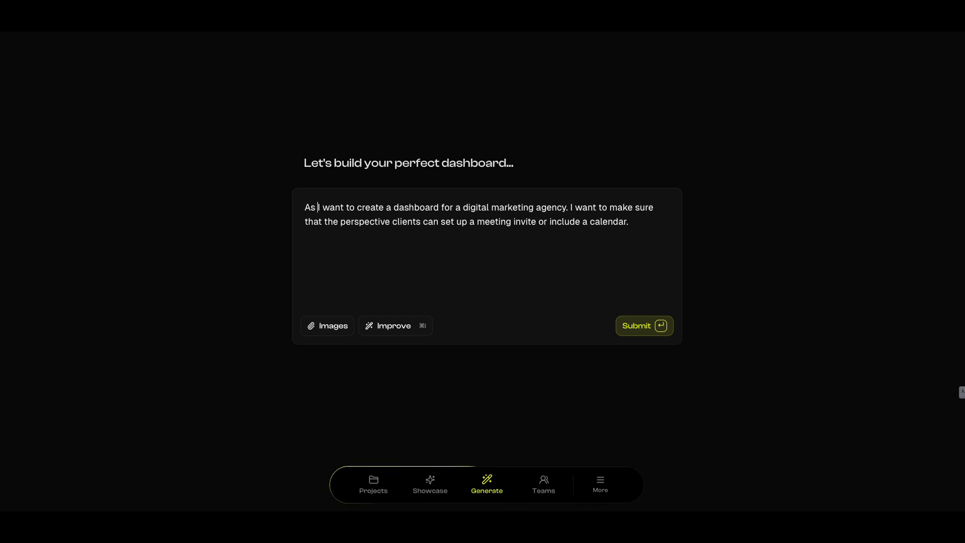
type("Digi")
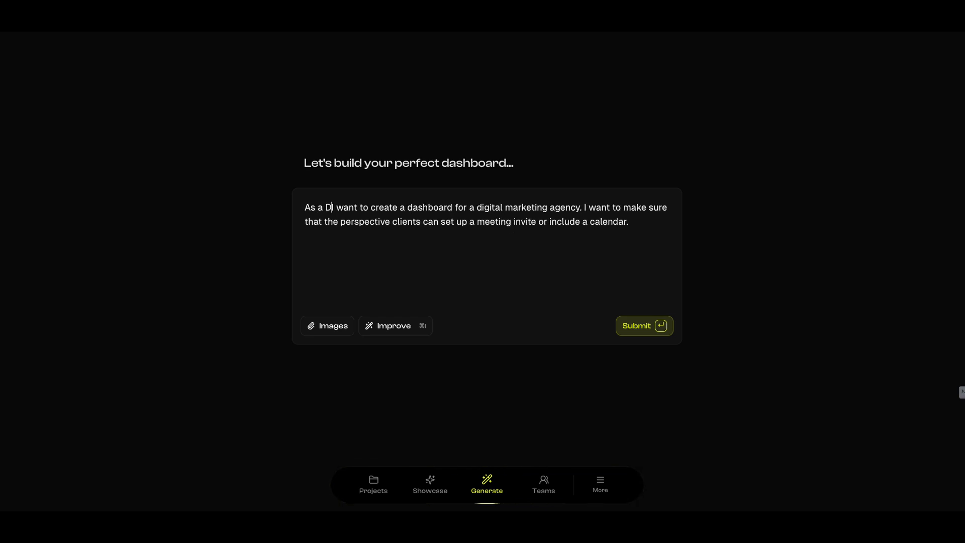
type("l Marketing ")
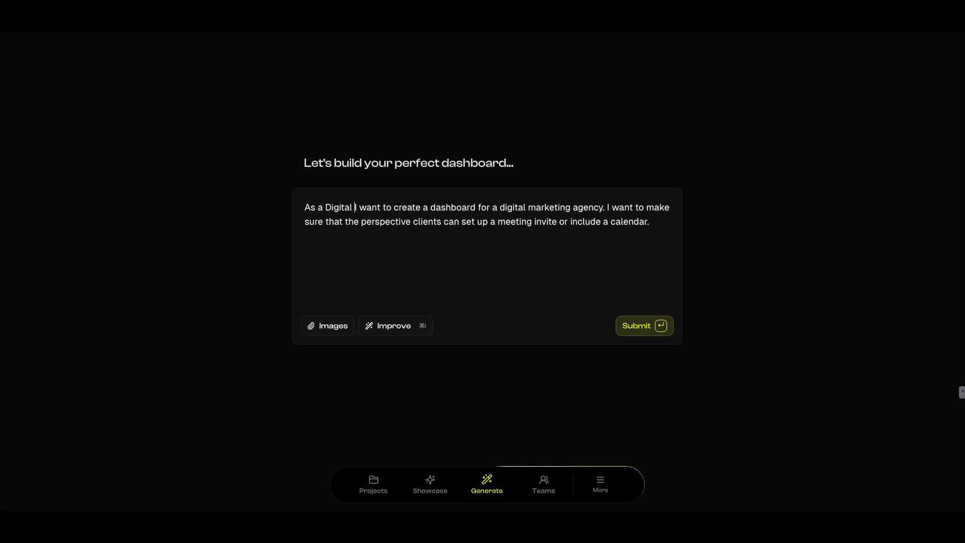
type("Agency")
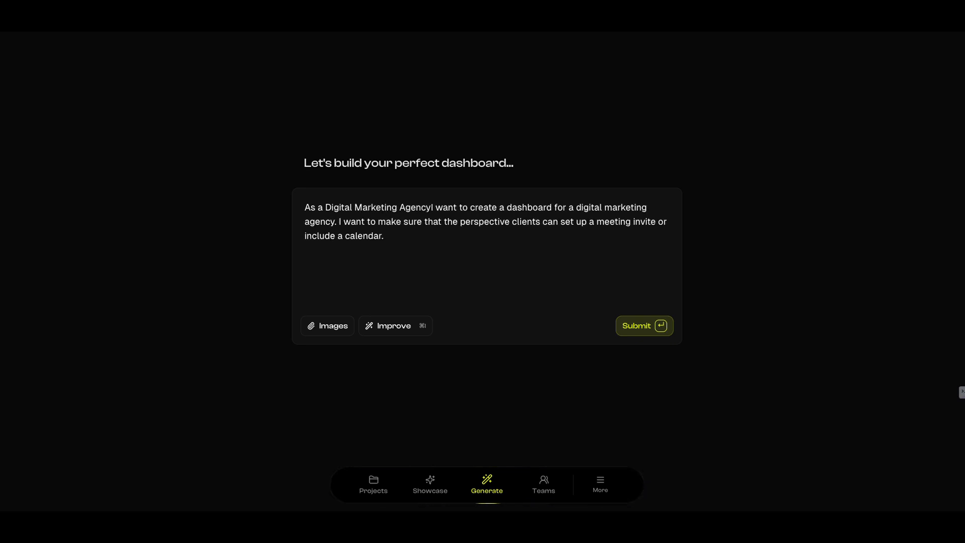
type(",")
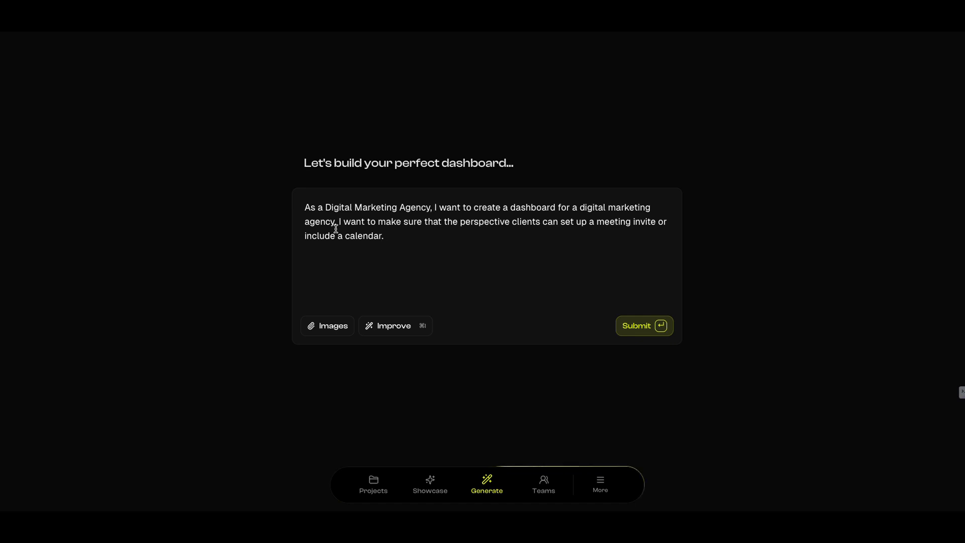
Replace "agency" with "client" at the end of the prompt's first sentence, after "digital marketing"
left_click(305, 222)
type("client")
key("Delete")
key("Delete")
key("Delete")
key("Delete")
key("Delete")
key("Delete")
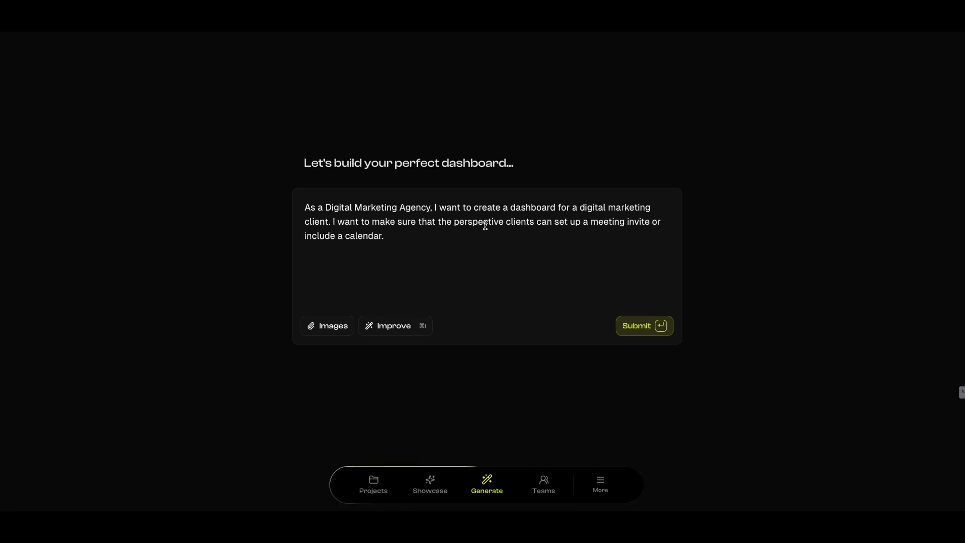
Change "perspective clients" to "perspective client" in the prompt's second sentence and submit the prompt for generation
left_click(530, 221)
key("Delete")
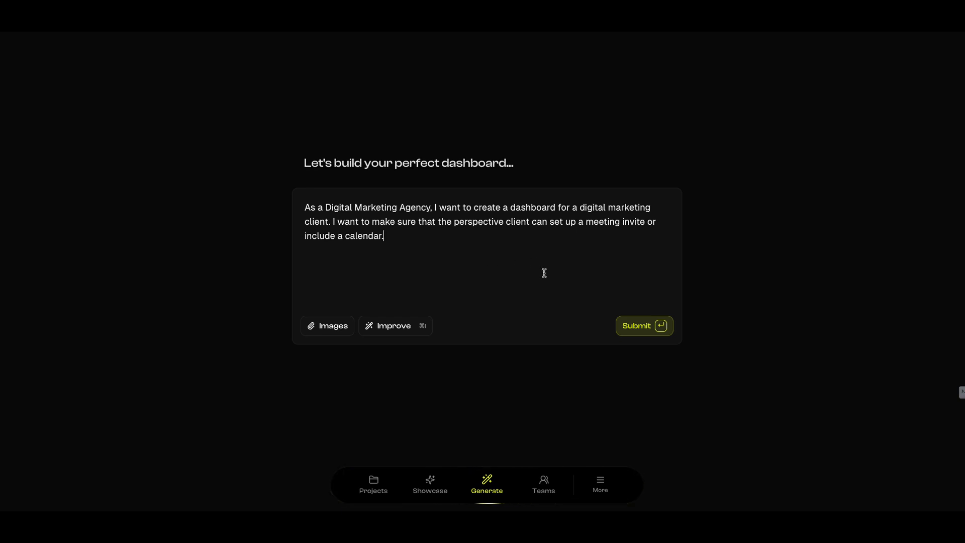
left_click(635, 332)
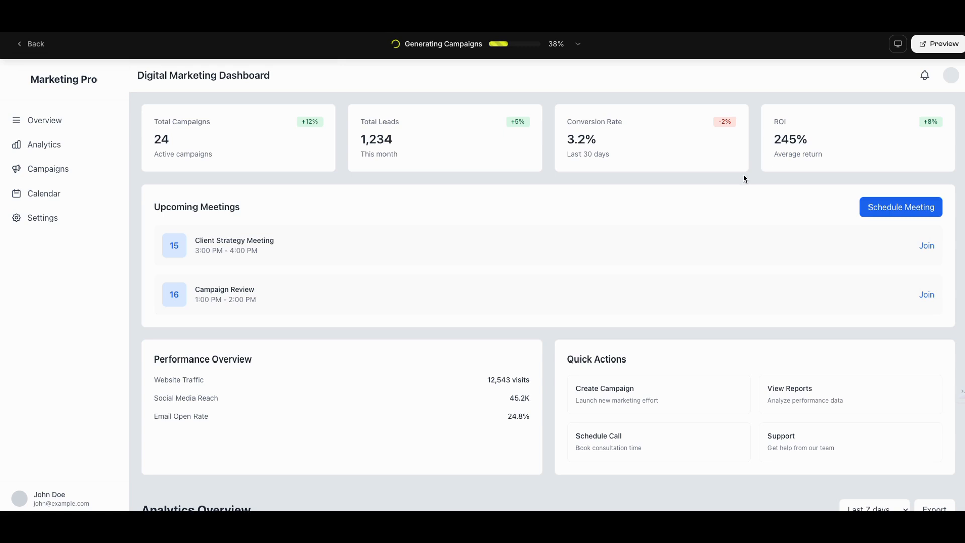
Examine the generated Digital Marketing Dashboard, covering its campaign metrics, upcoming meetings, performance, quick actions and Analytics Overview sections
scroll(729, 176, "down", 1)
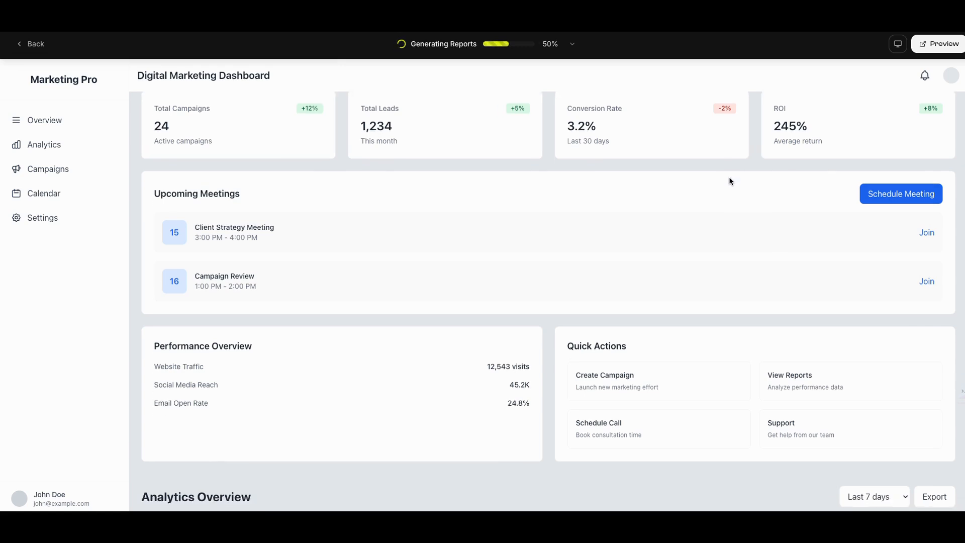
scroll(724, 175, "up", 1)
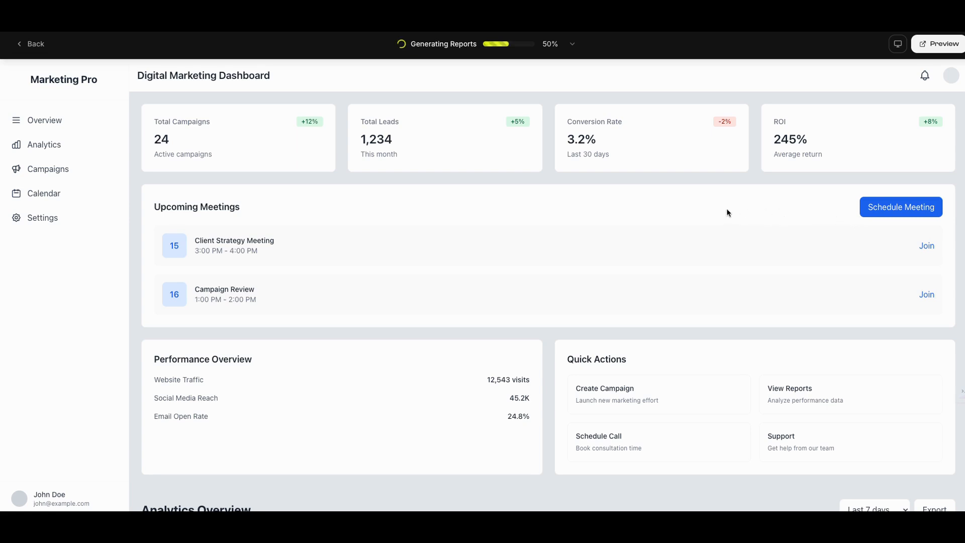
scroll(637, 217, "down", 2)
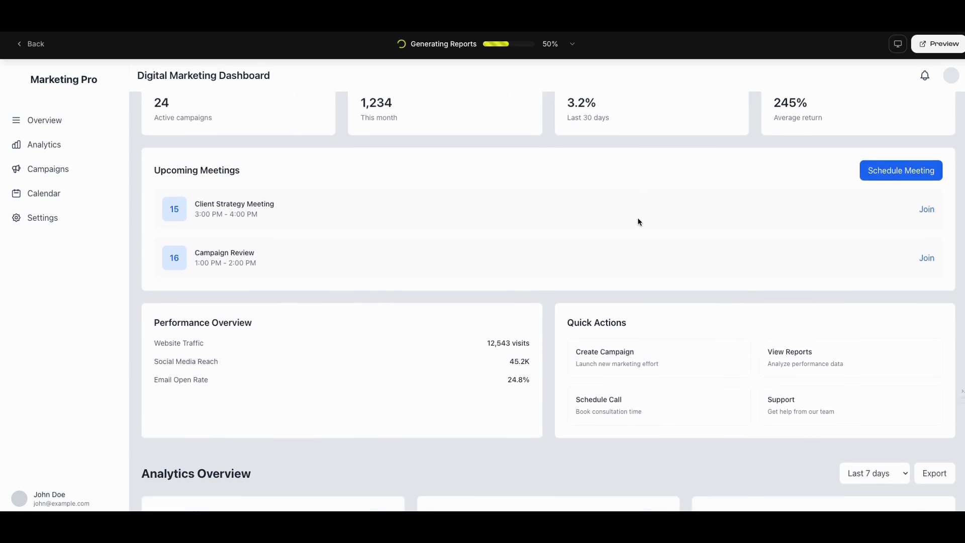
scroll(637, 219, "down", 6)
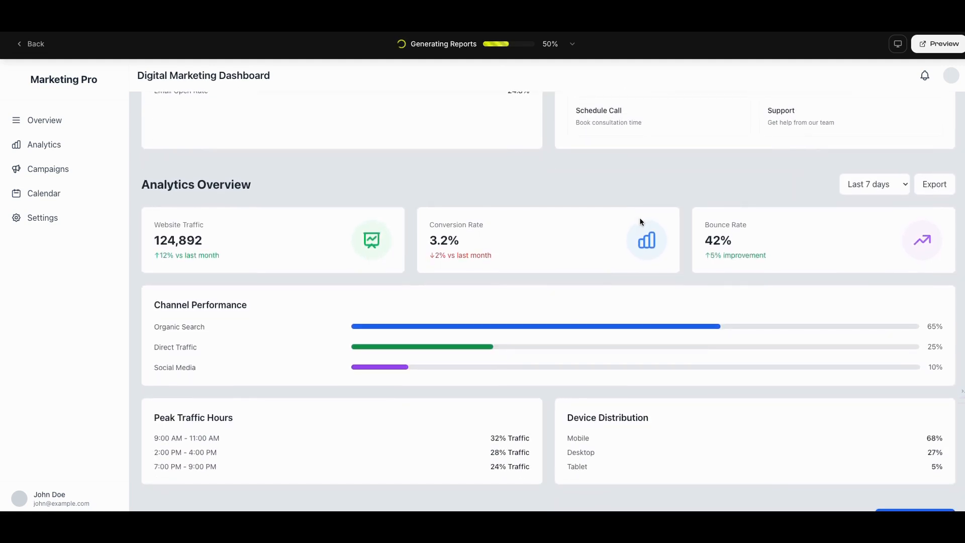
scroll(640, 216, "up", 6)
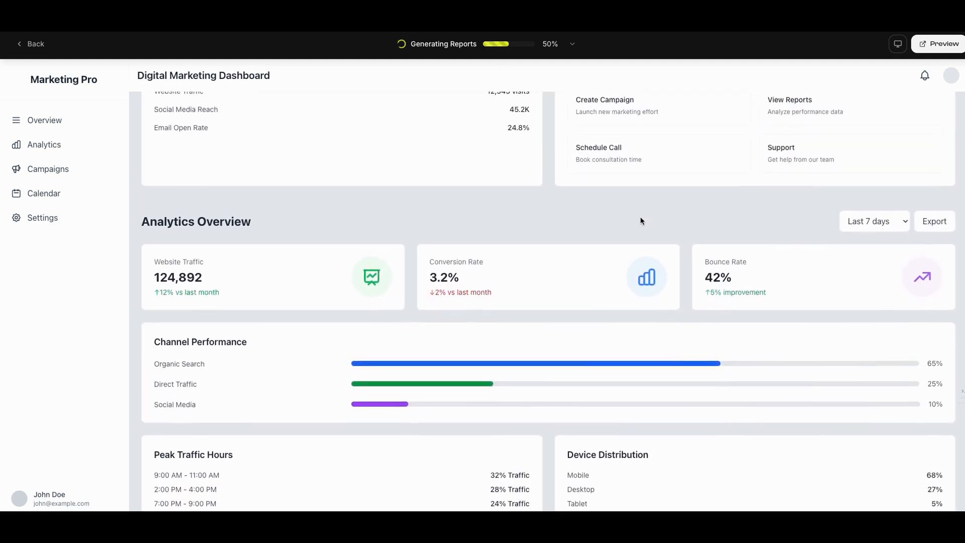
scroll(640, 218, "up", 3)
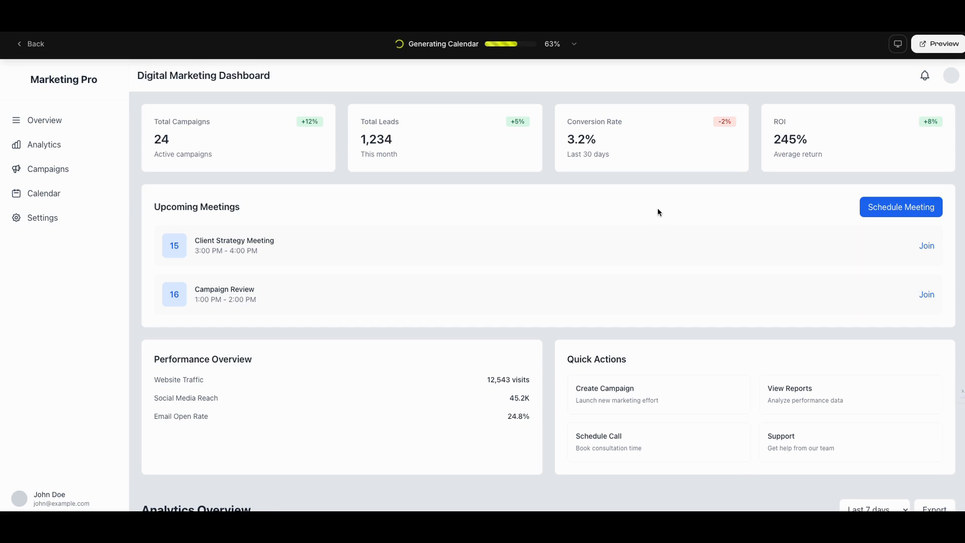
scroll(657, 212, "down", 3)
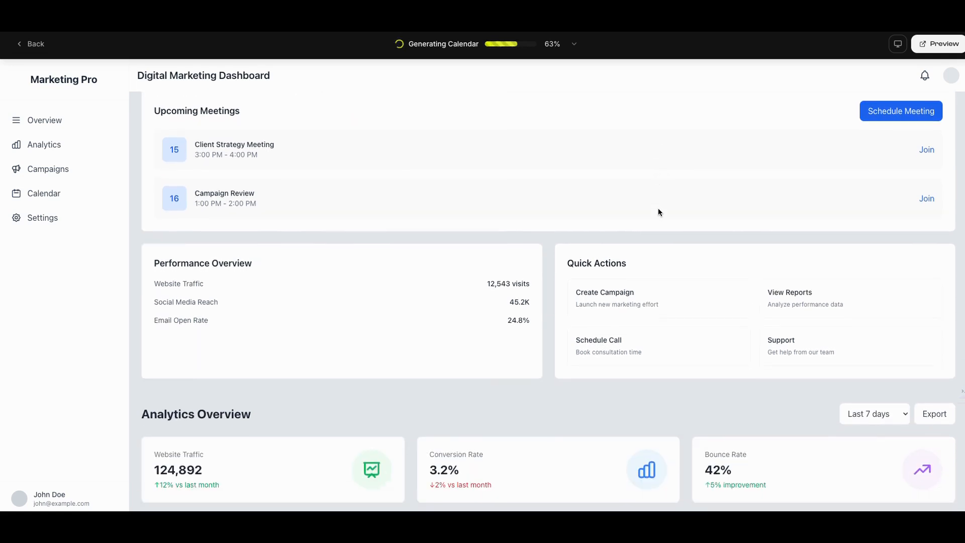
scroll(660, 212, "up", 3)
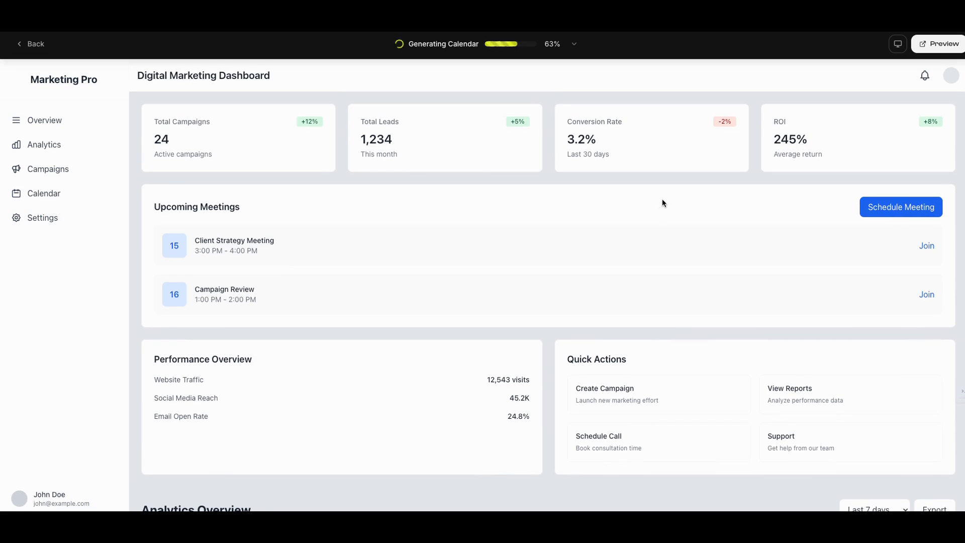
scroll(662, 202, "down", 1)
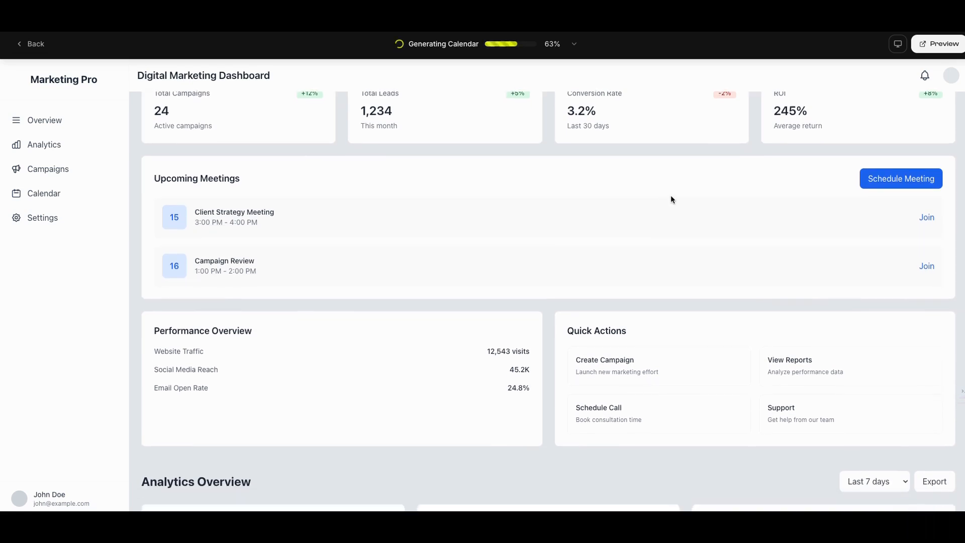
scroll(677, 181, "up", 1)
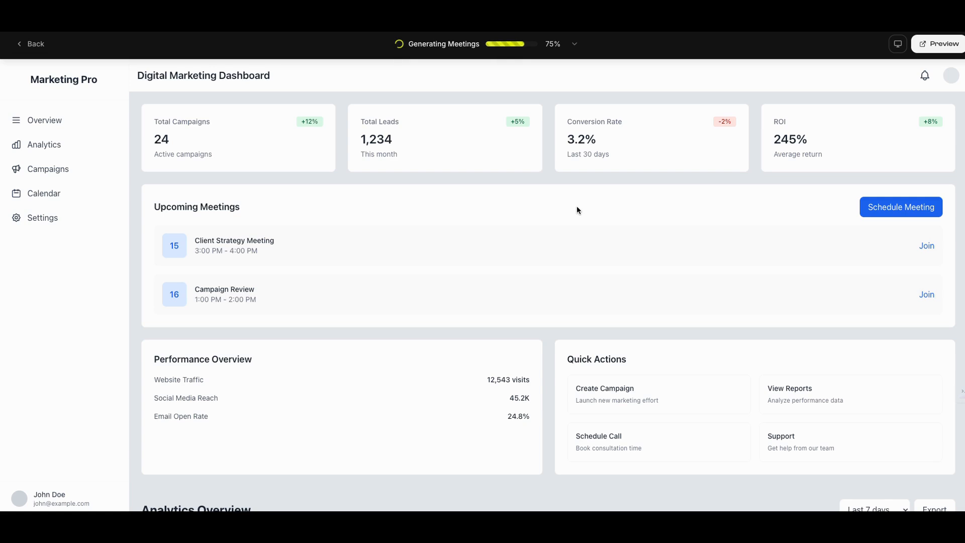
scroll(577, 210, "down", 2)
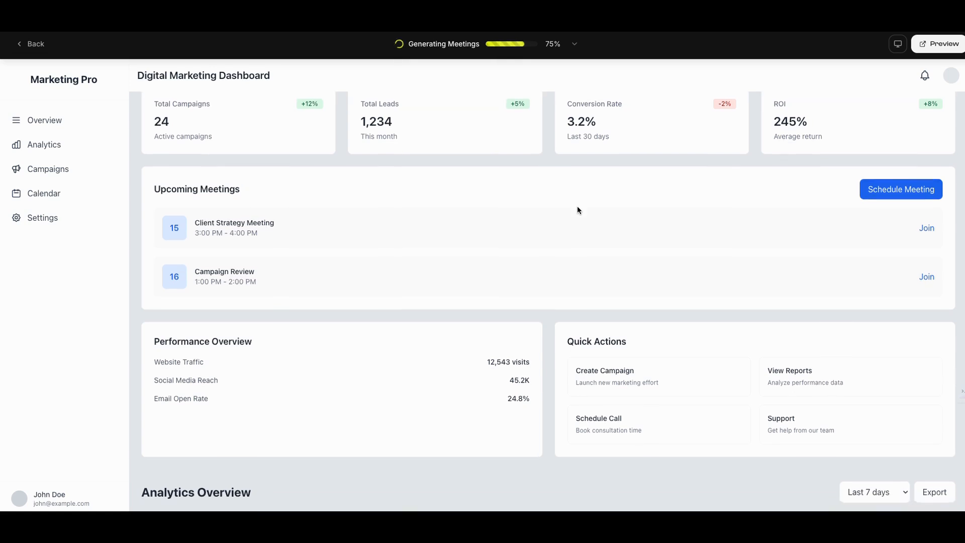
scroll(577, 210, "down", 8)
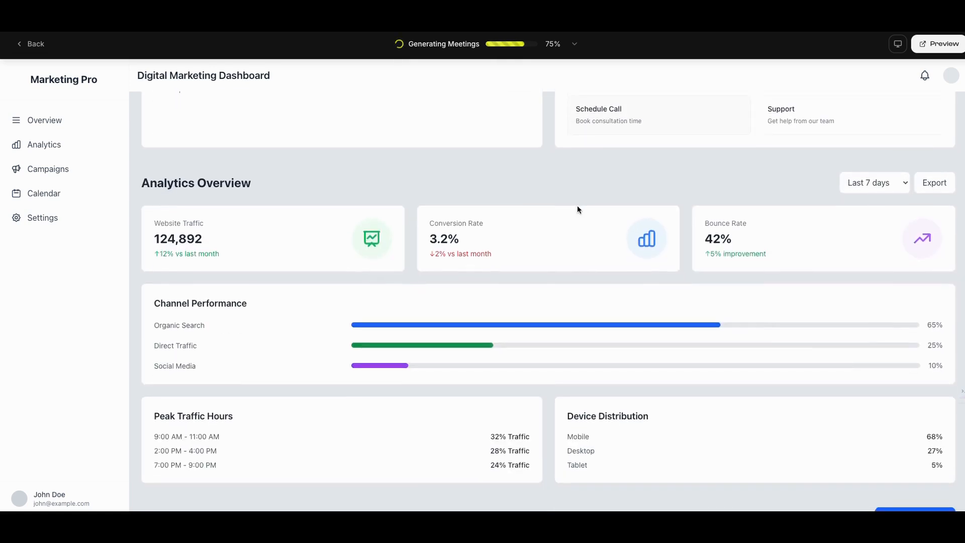
Examine the generating dashboard's Channel Performance, Active Campaigns, Campaign Performance Summary and Marketing Reports sections, and recheck the overview cards
scroll(577, 210, "down", 4)
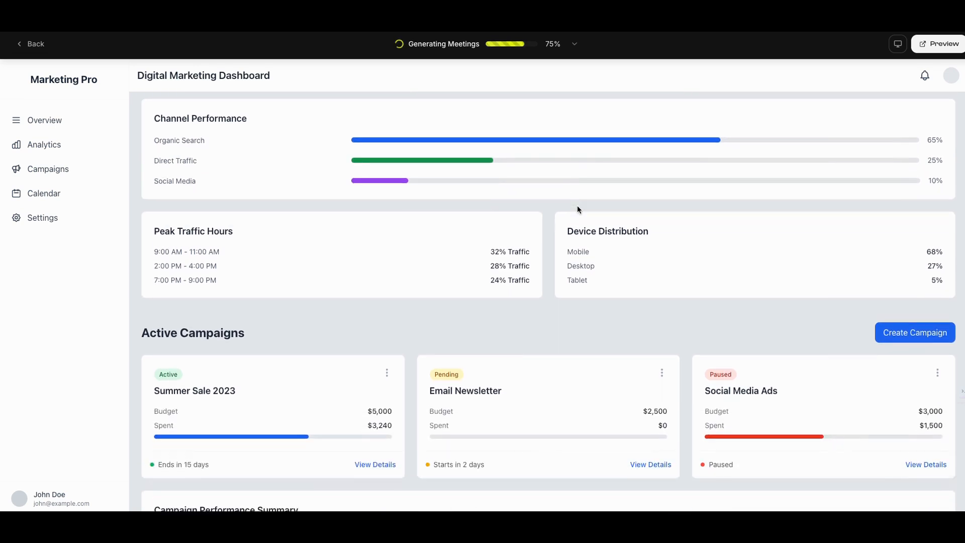
scroll(578, 210, "down", 1)
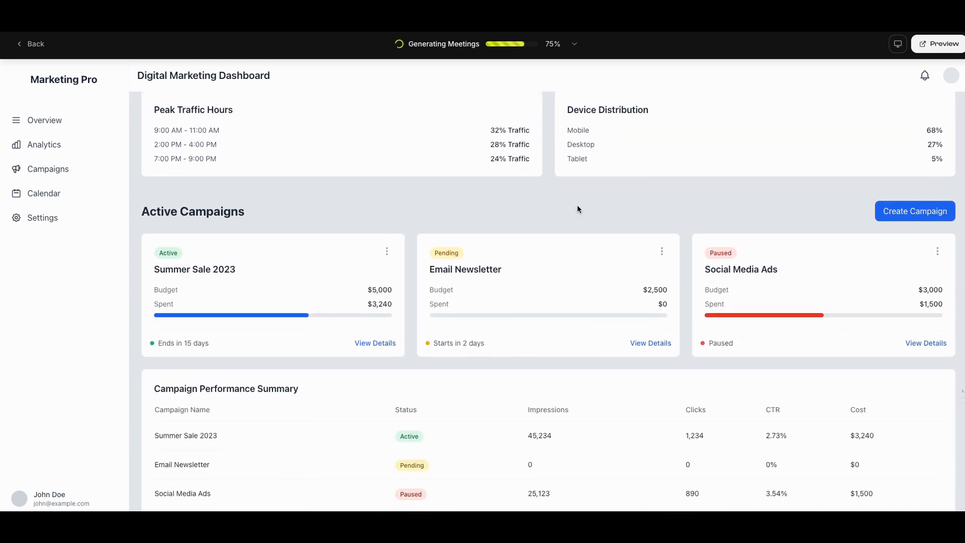
scroll(577, 210, "down", 2)
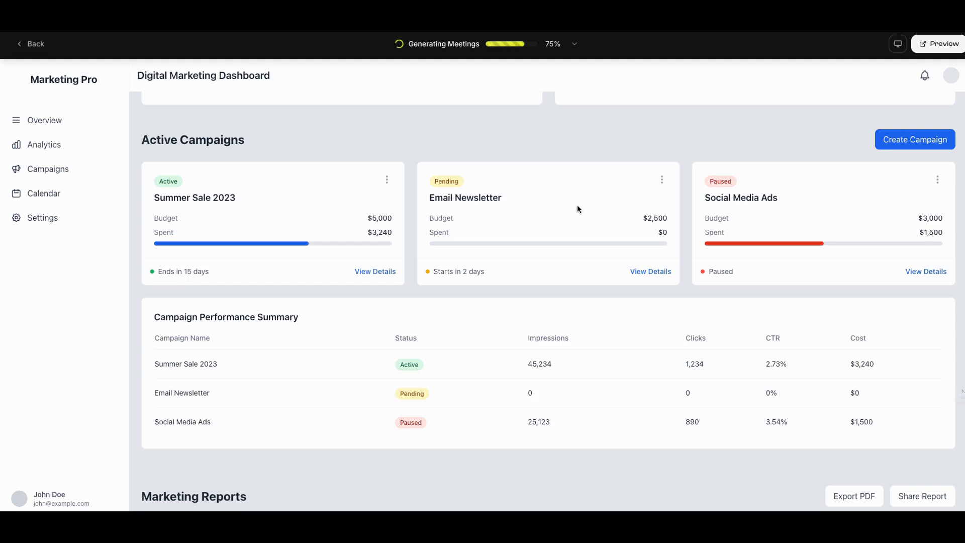
scroll(577, 209, "down", 2)
scroll(577, 209, "down", 1)
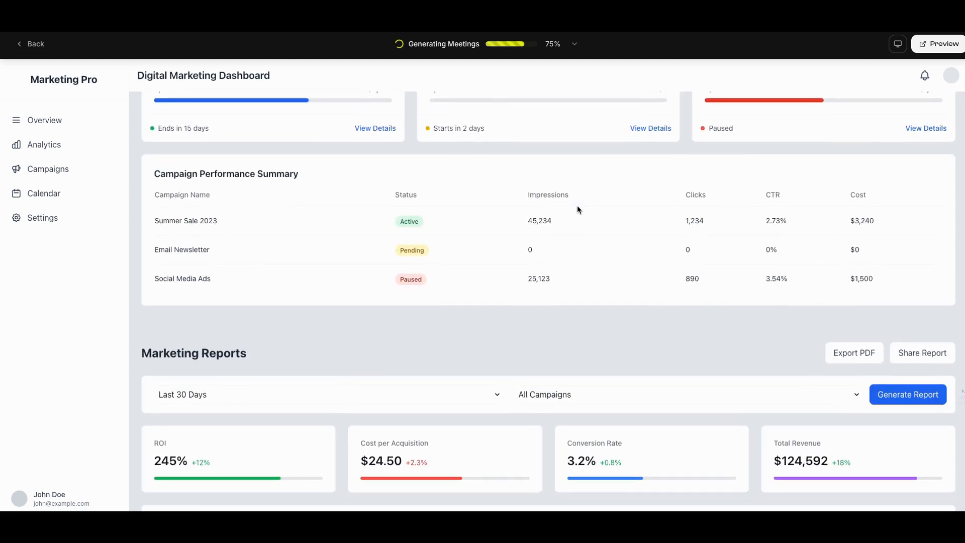
scroll(577, 209, "down", 3)
scroll(578, 204, "down", 4)
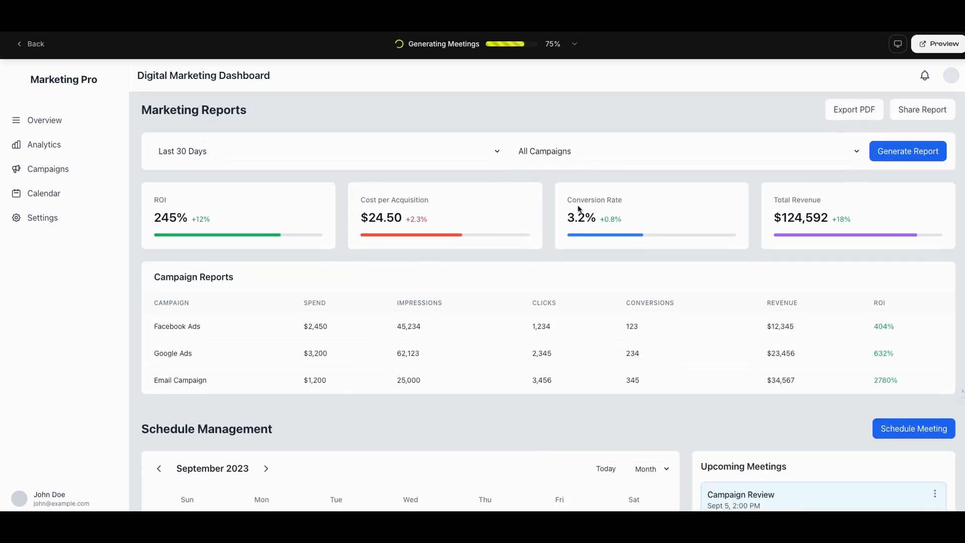
scroll(577, 204, "up", 10)
scroll(577, 204, "up", 12)
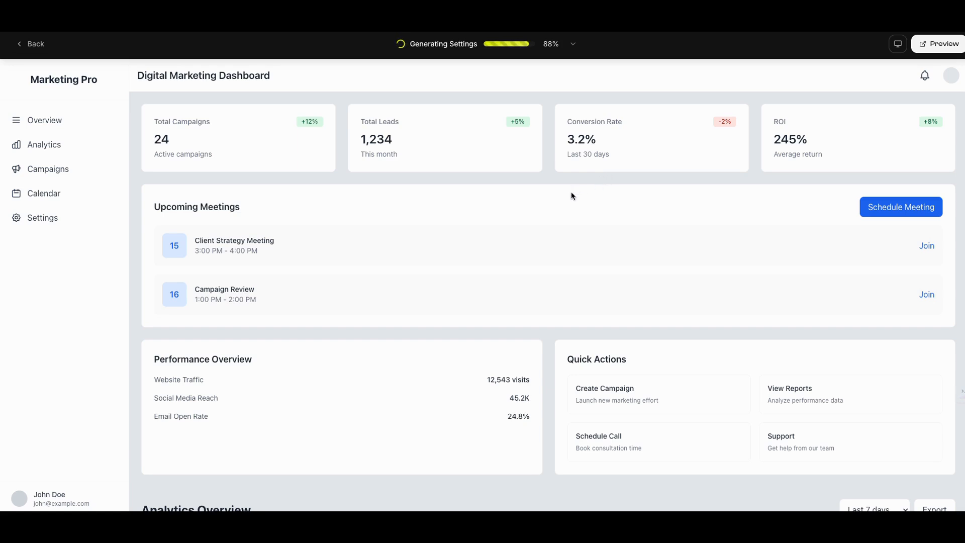
scroll(506, 209, "down", 1)
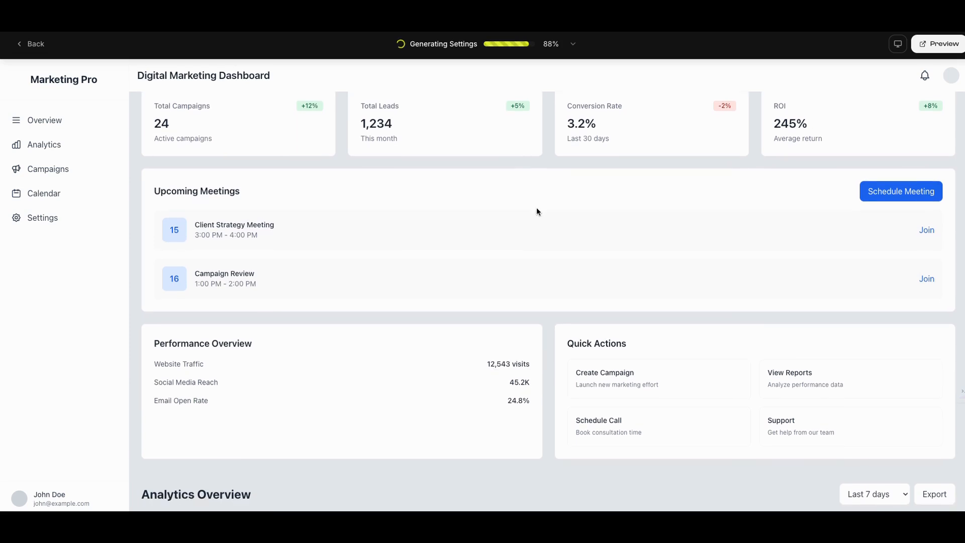
scroll(536, 207, "down", 3)
scroll(536, 207, "down", 4)
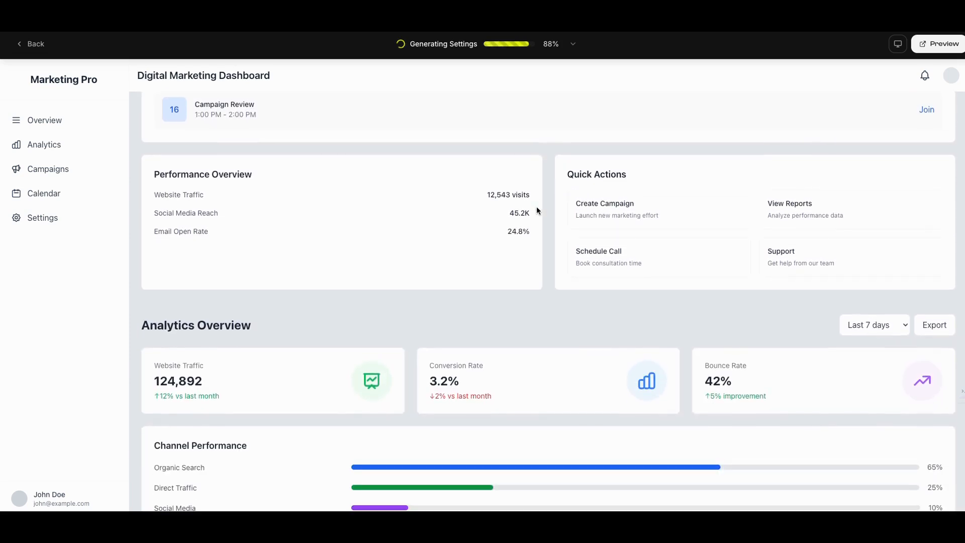
scroll(535, 206, "down", 1)
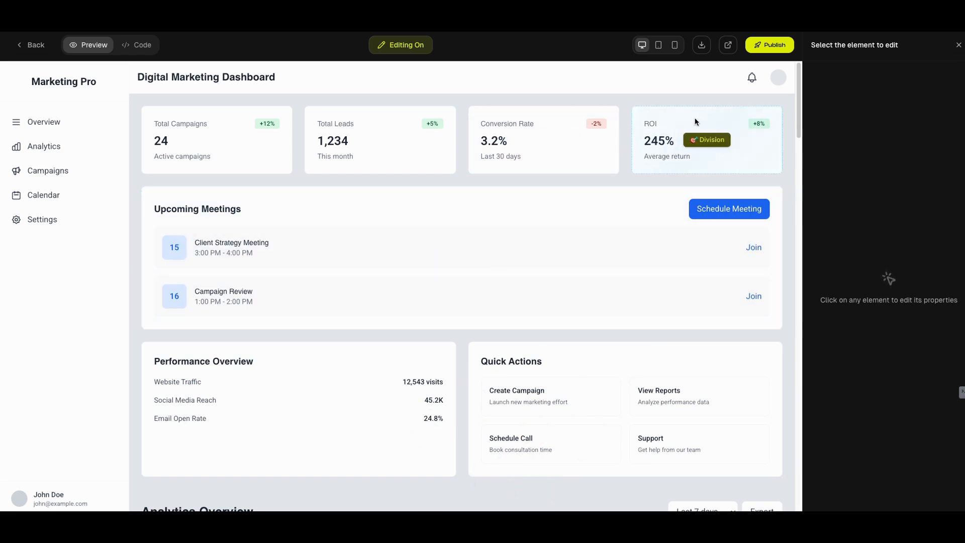
Open the finished dashboard as a live site outside the editor and look through its sections down to Schedule Management
left_click(727, 46)
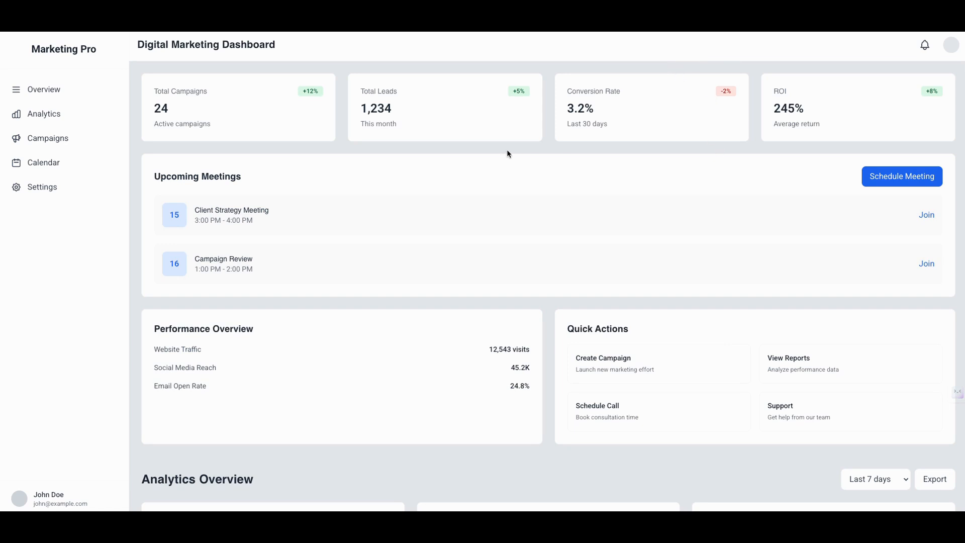
scroll(472, 145, "down", 6)
scroll(473, 144, "up", 6)
scroll(800, 305, "down", 9)
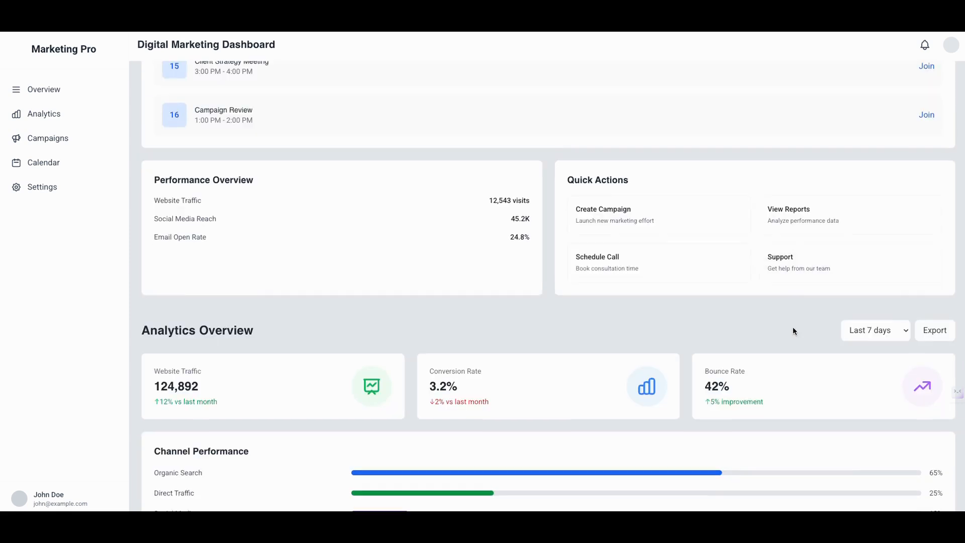
scroll(787, 335, "down", 14)
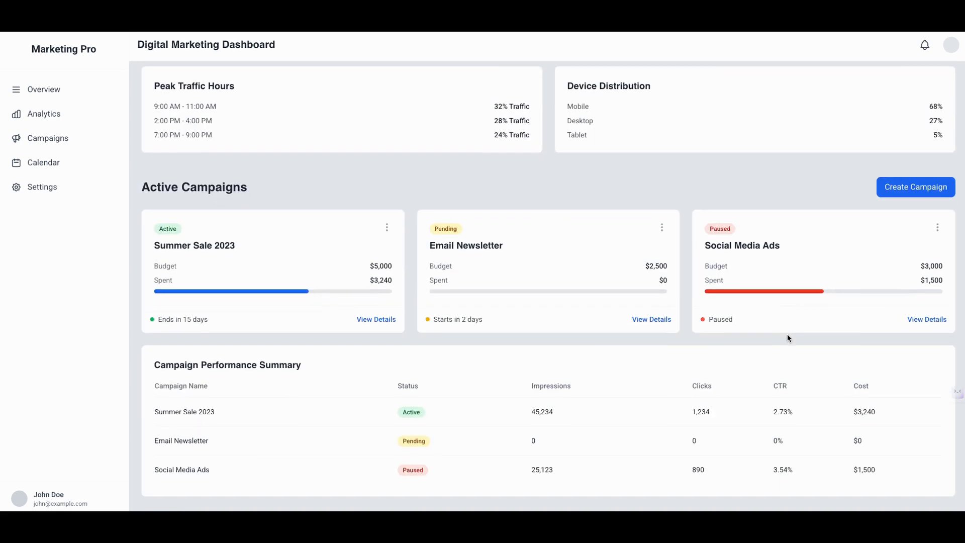
scroll(786, 336, "down", 2)
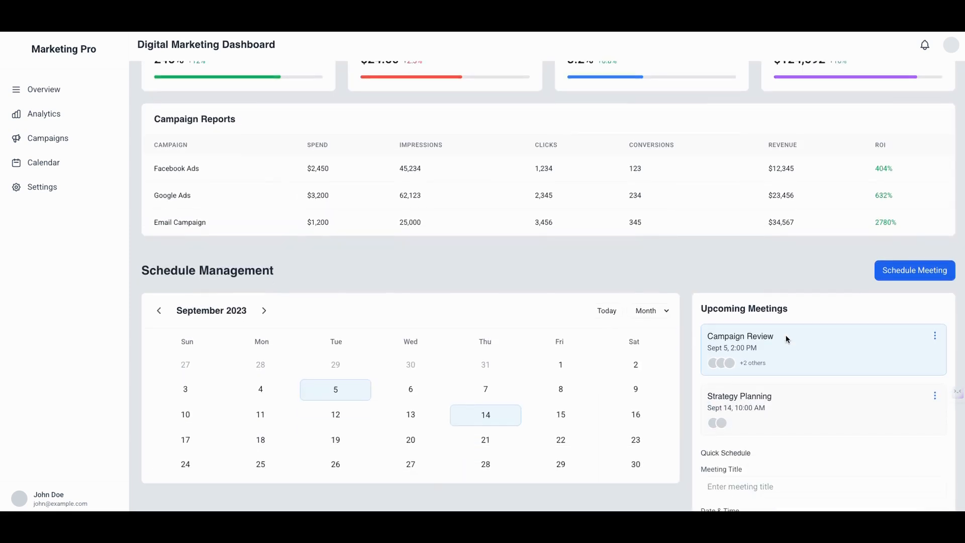
scroll(781, 340, "up", 15)
scroll(774, 340, "up", 3)
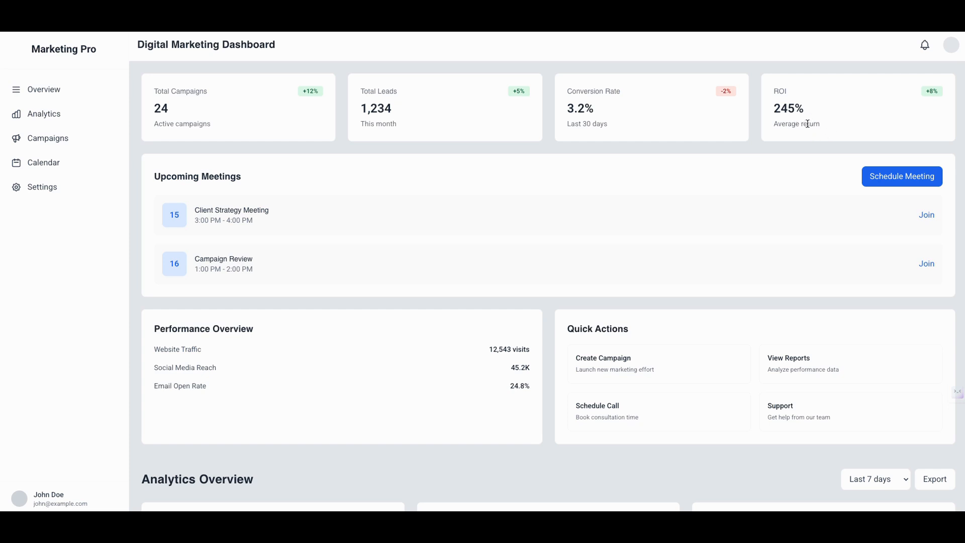
Examine the live dashboard in detail, from Analytics Overview and Active Campaigns through Marketing Reports and Schedule Management to Account Settings
scroll(808, 124, "down", 1)
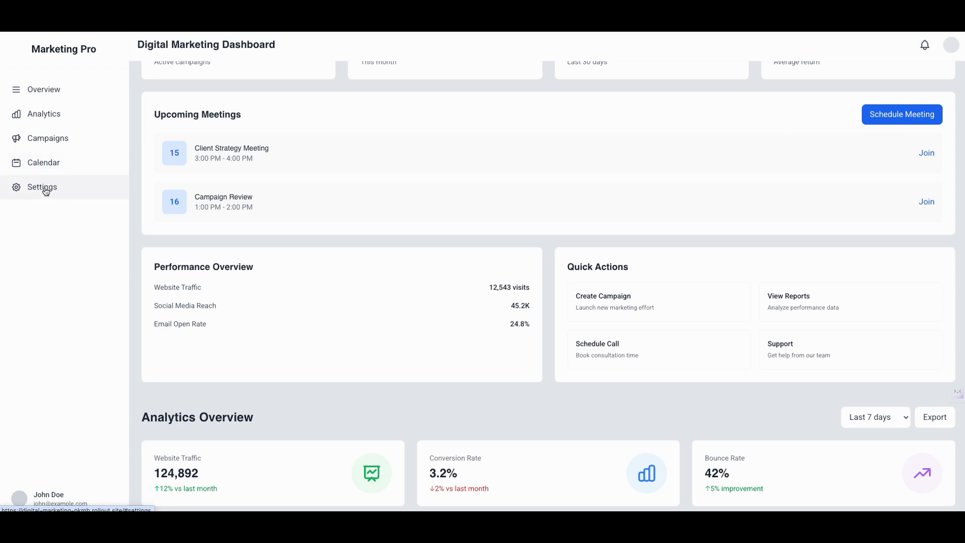
scroll(324, 222, "down", 5)
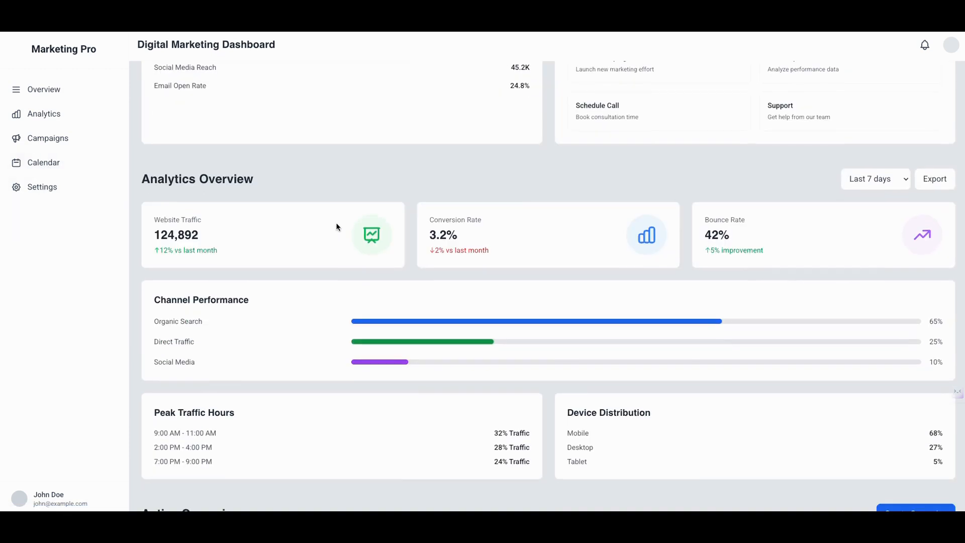
scroll(335, 237, "down", 1)
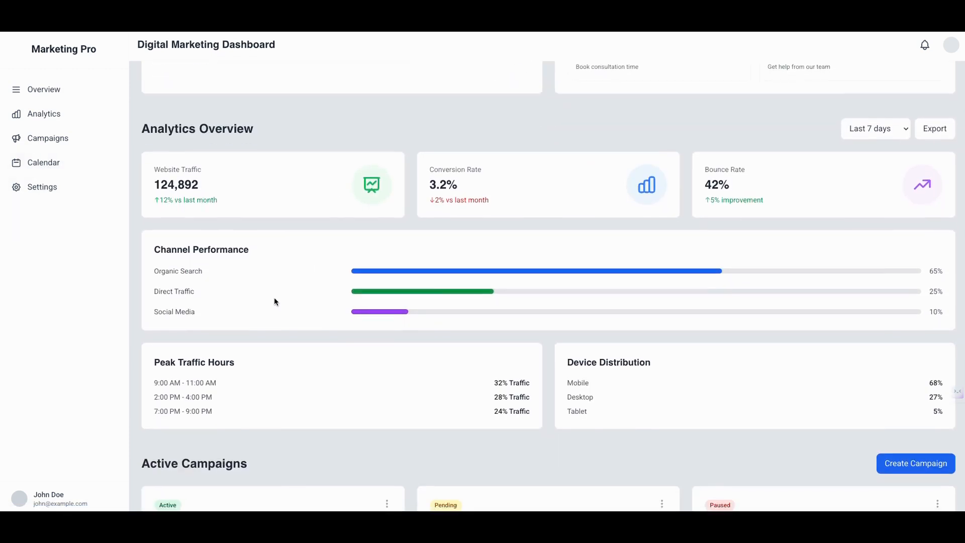
scroll(275, 300, "down", 3)
scroll(311, 300, "down", 3)
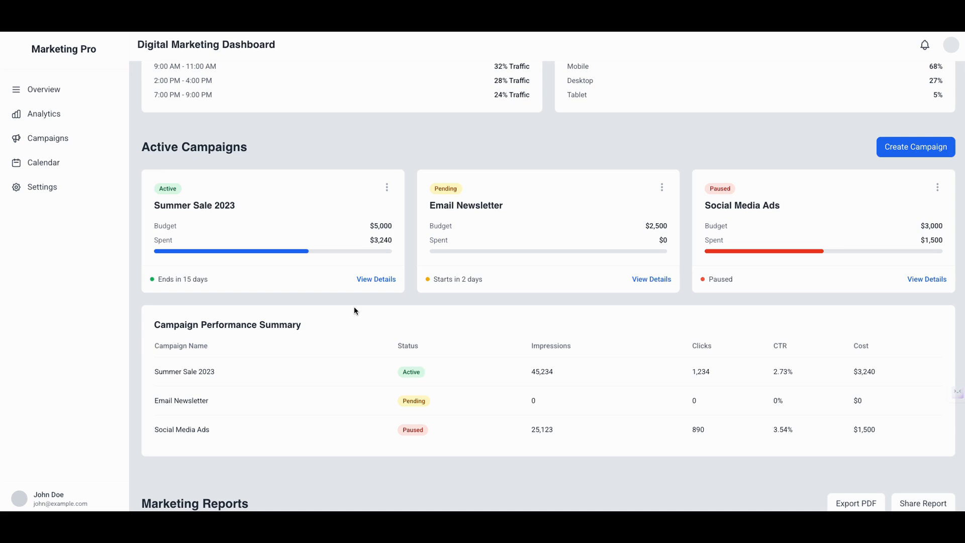
scroll(354, 305, "down", 1)
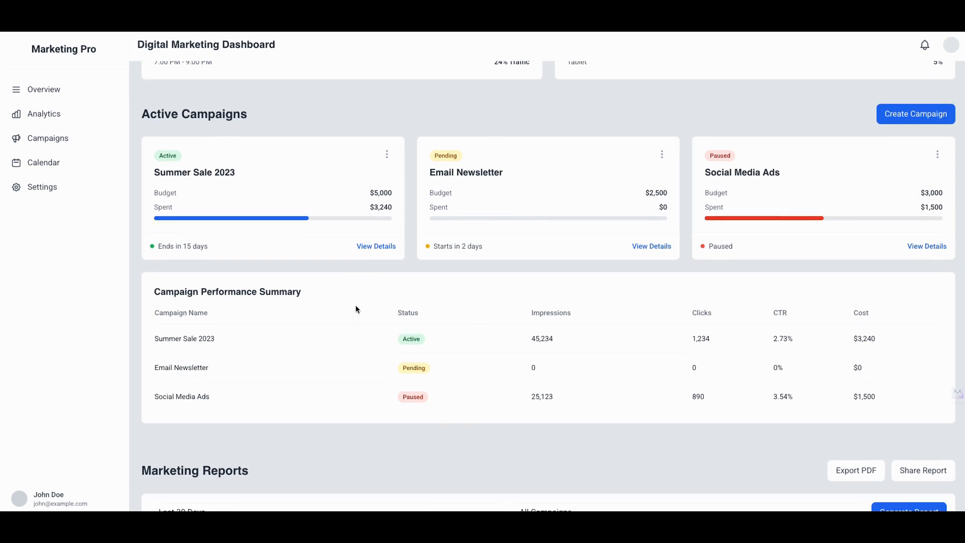
scroll(356, 305, "up", 1)
scroll(358, 308, "up", 4)
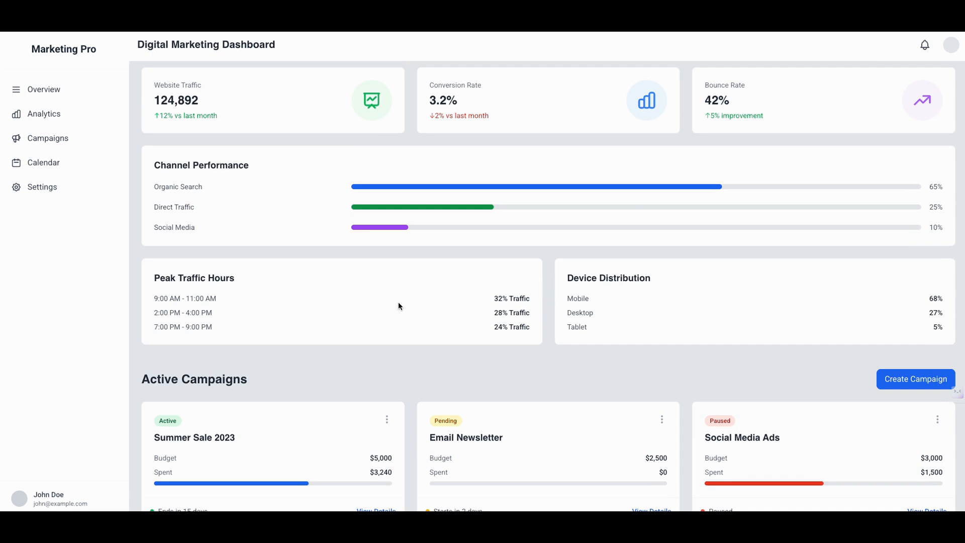
scroll(405, 301, "down", 7)
scroll(414, 302, "down", 7)
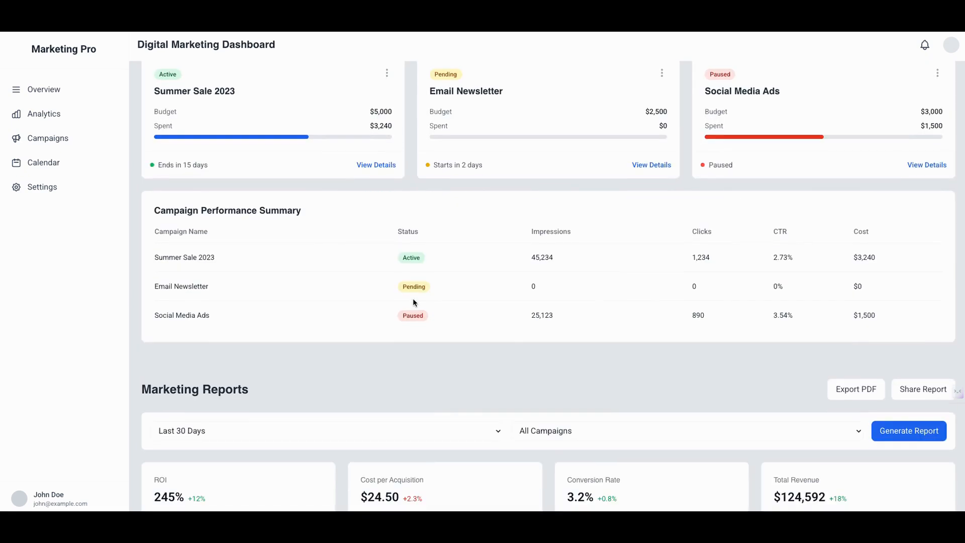
scroll(421, 299, "down", 4)
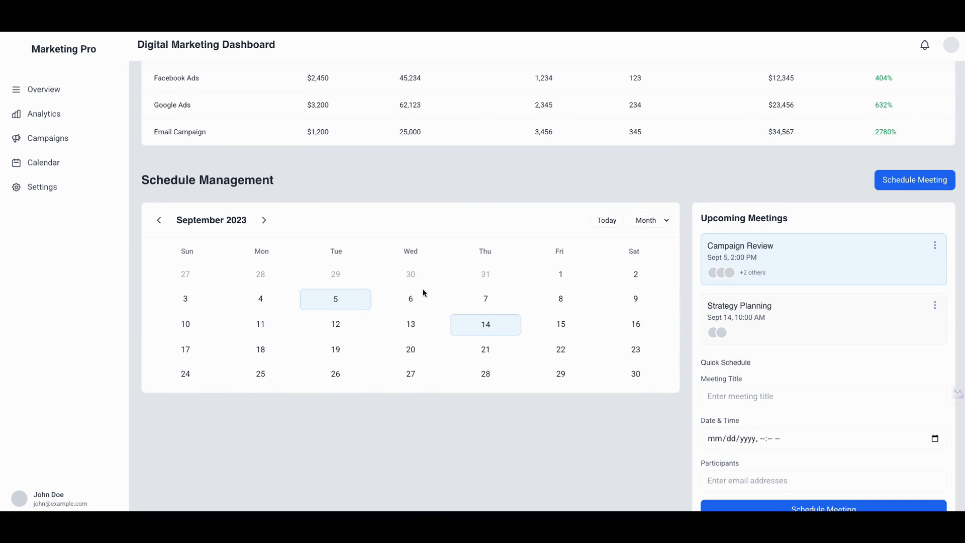
scroll(694, 272, "down", 4)
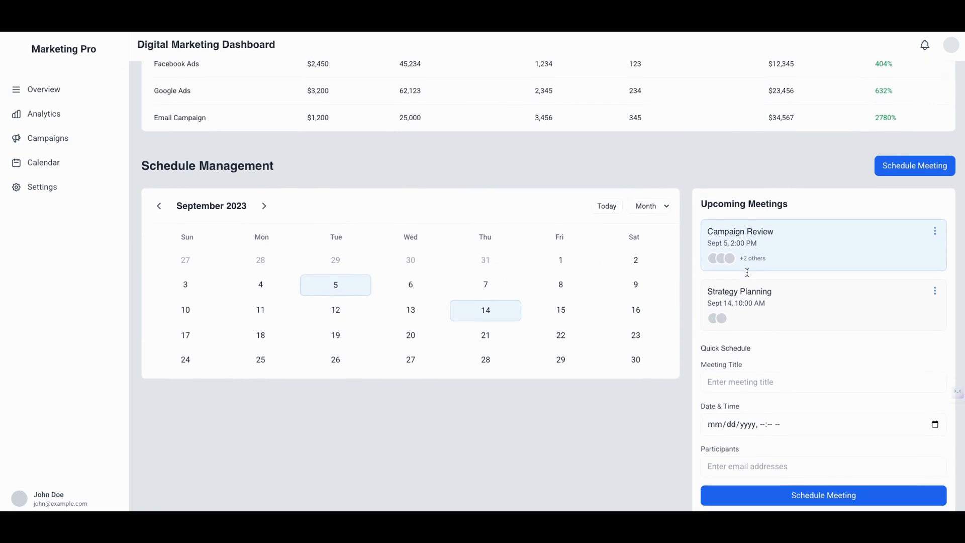
scroll(793, 334, "down", 12)
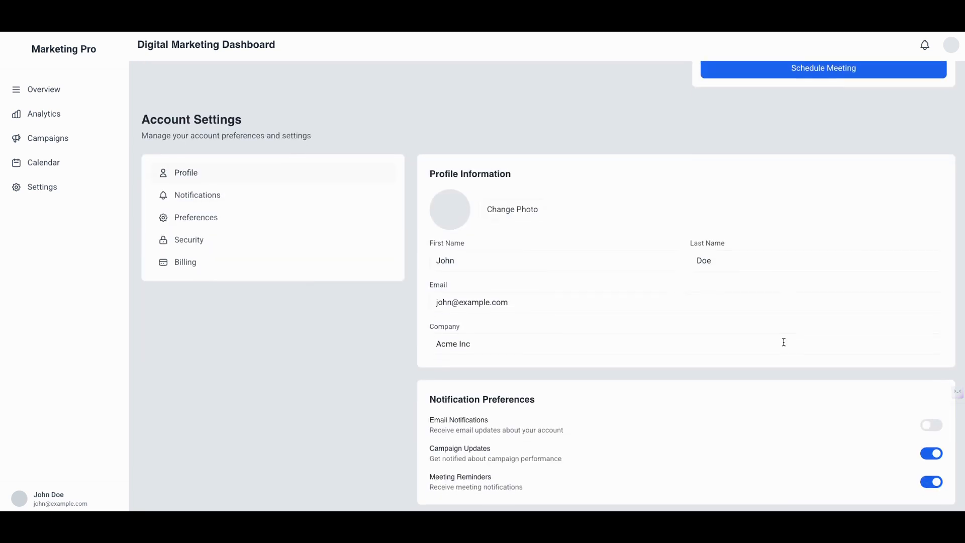
scroll(783, 342, "up", 20)
scroll(783, 333, "up", 15)
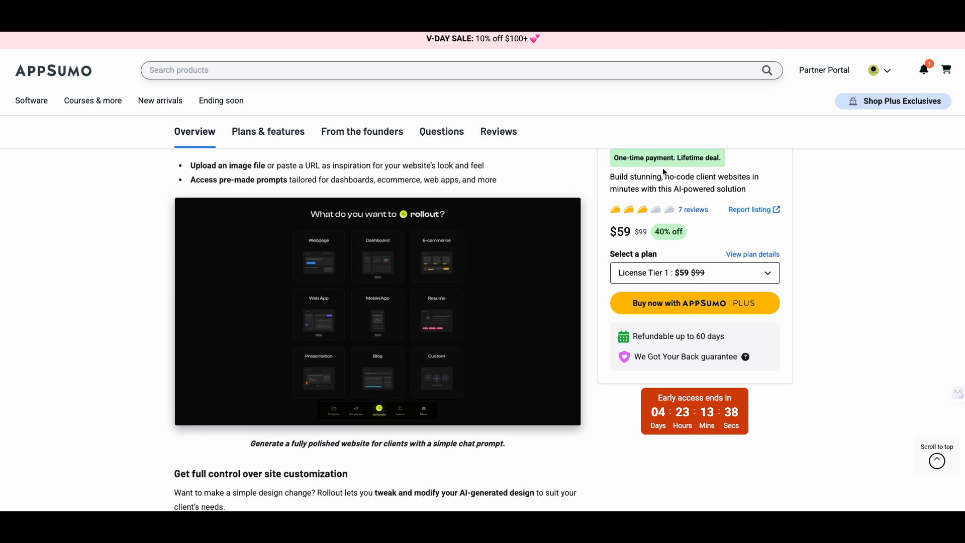
Switch to Rollout's AppSumo deal page and review its plan pricing, rating, TL;DR, At-a-glance and Overview content
scroll(704, 188, "up", 4)
scroll(794, 226, "up", 3)
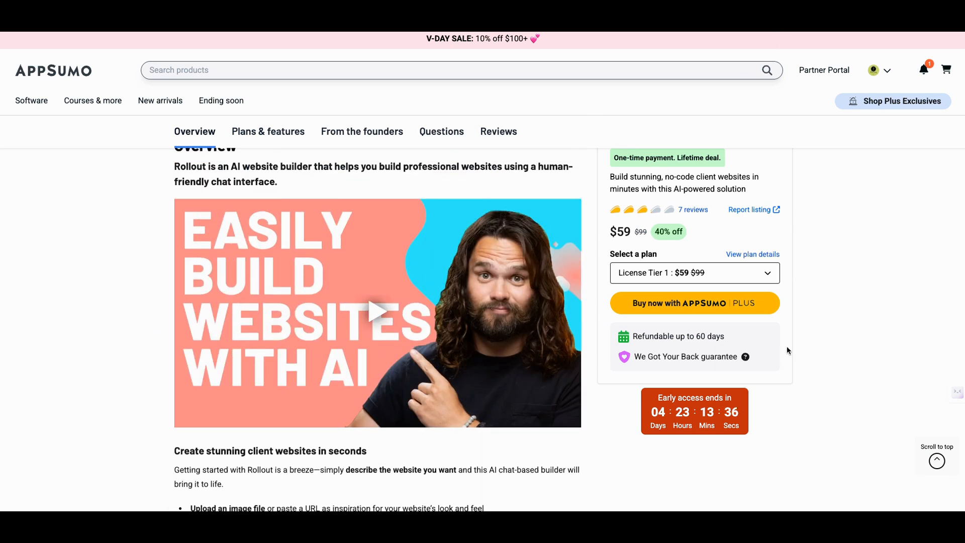
scroll(754, 372, "up", 10)
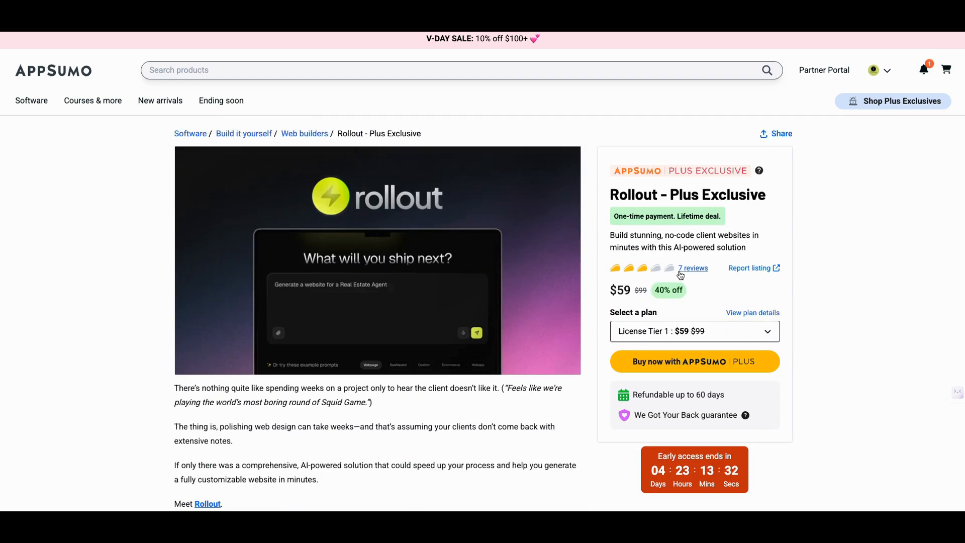
mouse_move(666, 479)
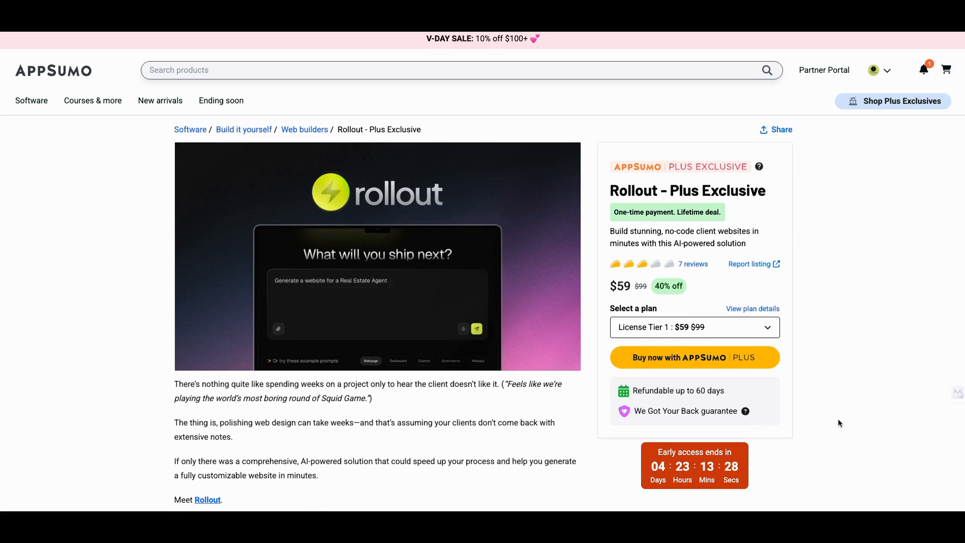
scroll(839, 417, "down", 3)
scroll(843, 417, "down", 9)
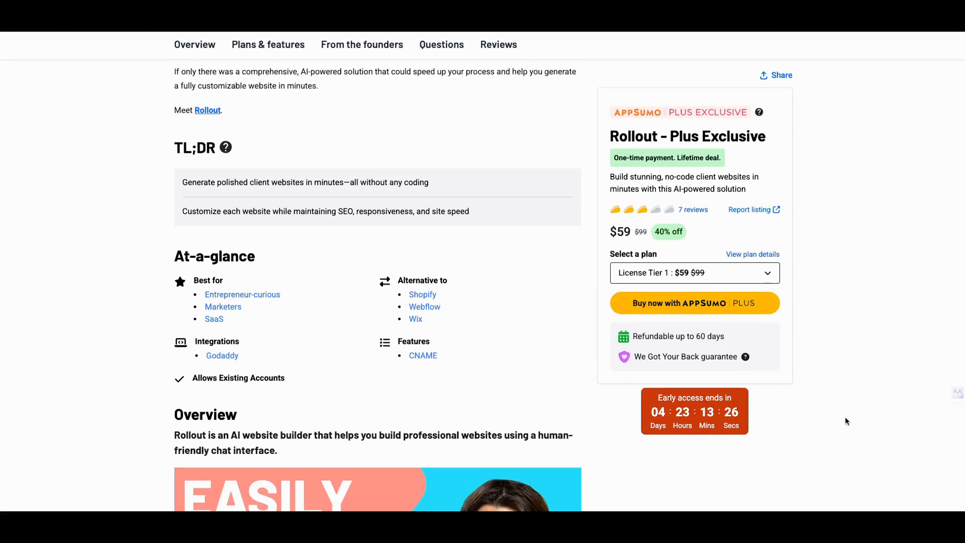
scroll(824, 408, "up", 3)
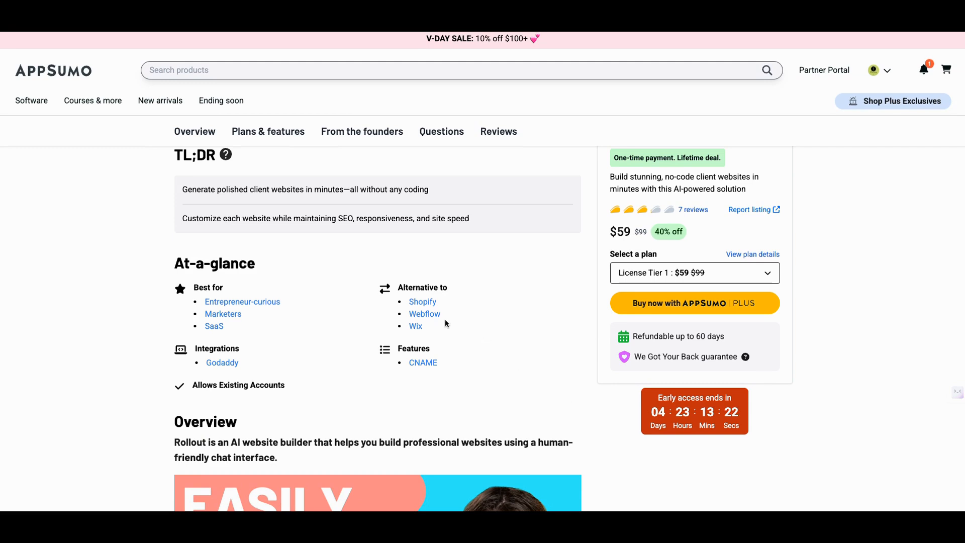
scroll(447, 317, "up", 8)
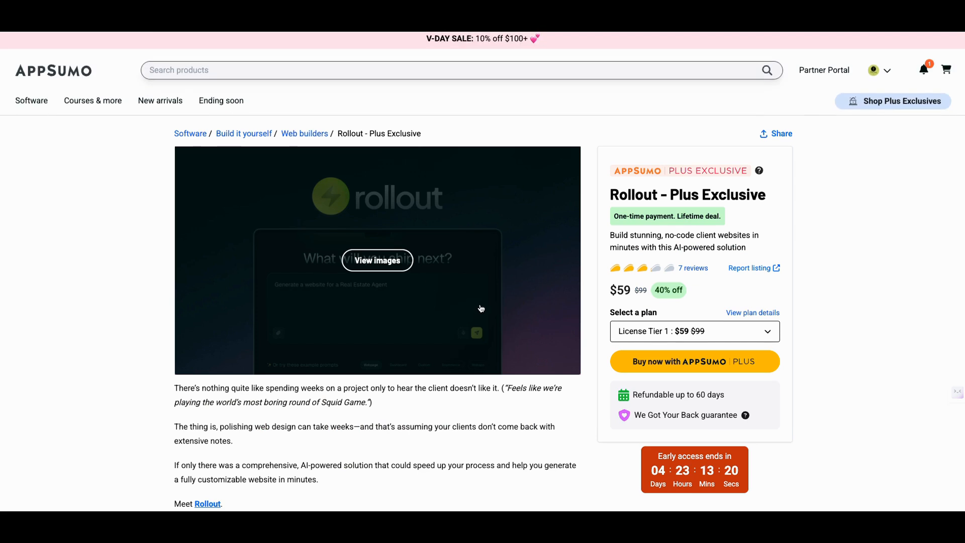
scroll(481, 309, "down", 15)
scroll(513, 324, "down", 15)
scroll(518, 334, "down", 6)
scroll(517, 334, "up", 10)
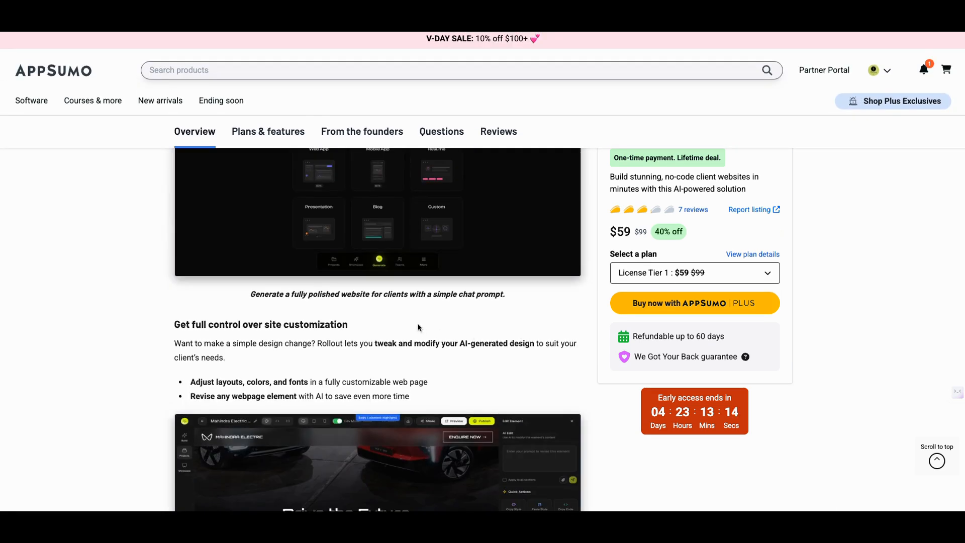
scroll(417, 327, "up", 5)
left_click(369, 446)
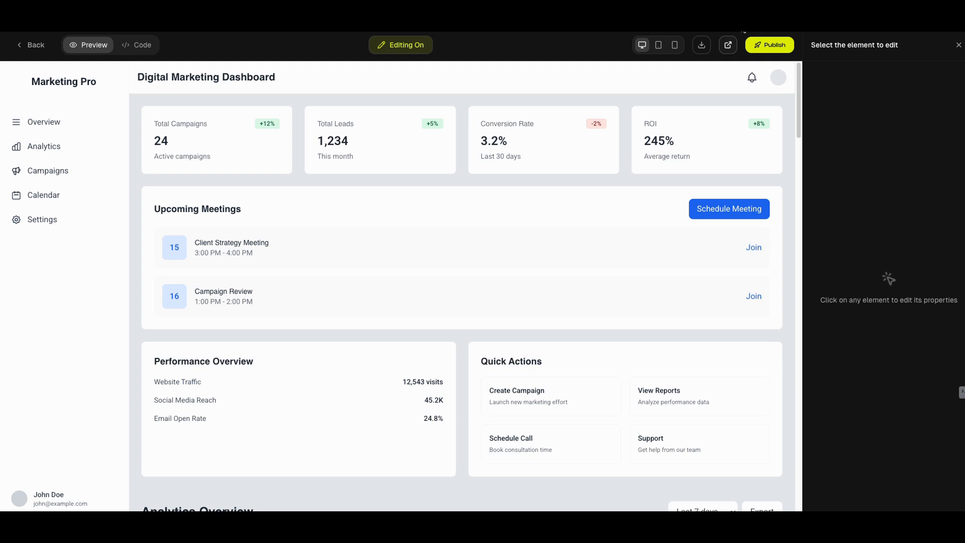
Leave the dashboard editor for the Rollout project list and open the Generate page with its project type choices
left_click(42, 52)
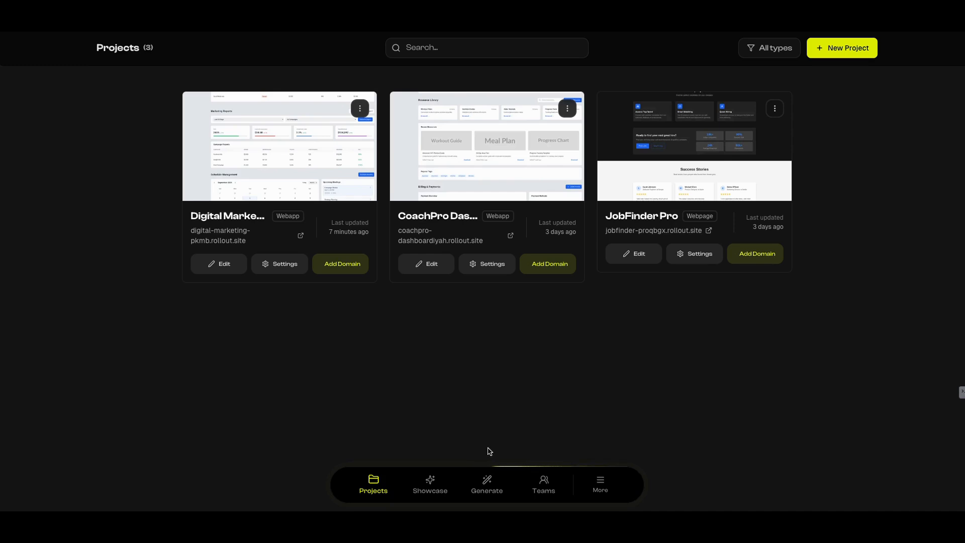
left_click(488, 481)
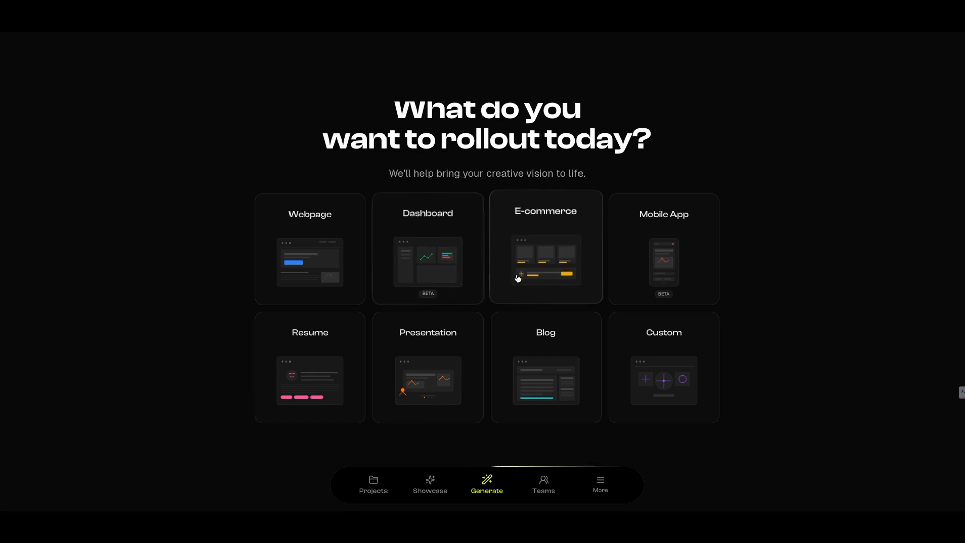
Choose the Mobile App project type and start its description prompt
left_click(669, 266)
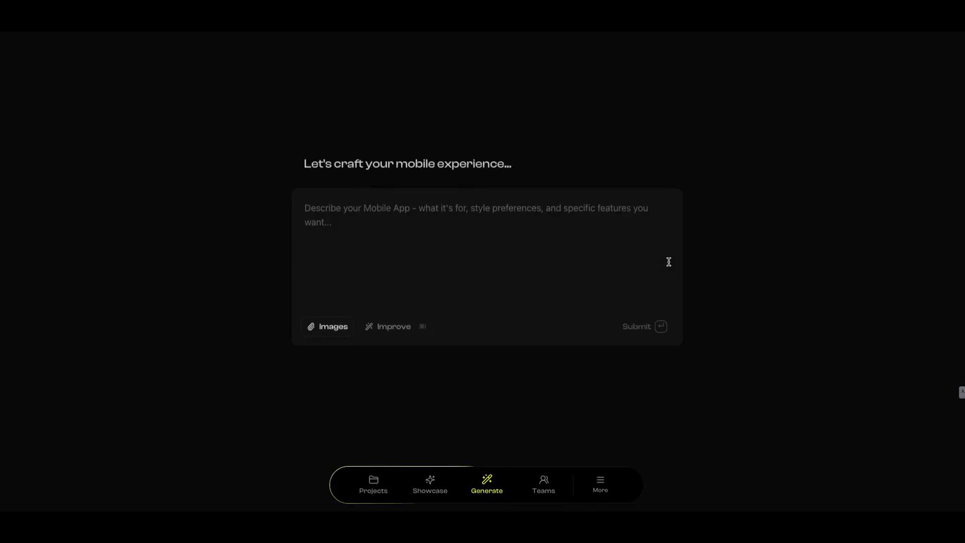
left_click(570, 224)
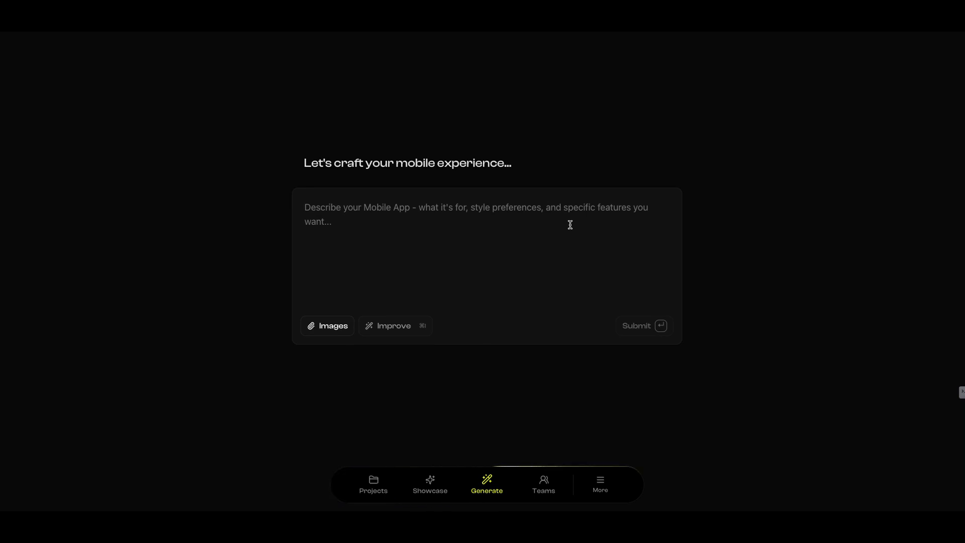
type("create a weba")
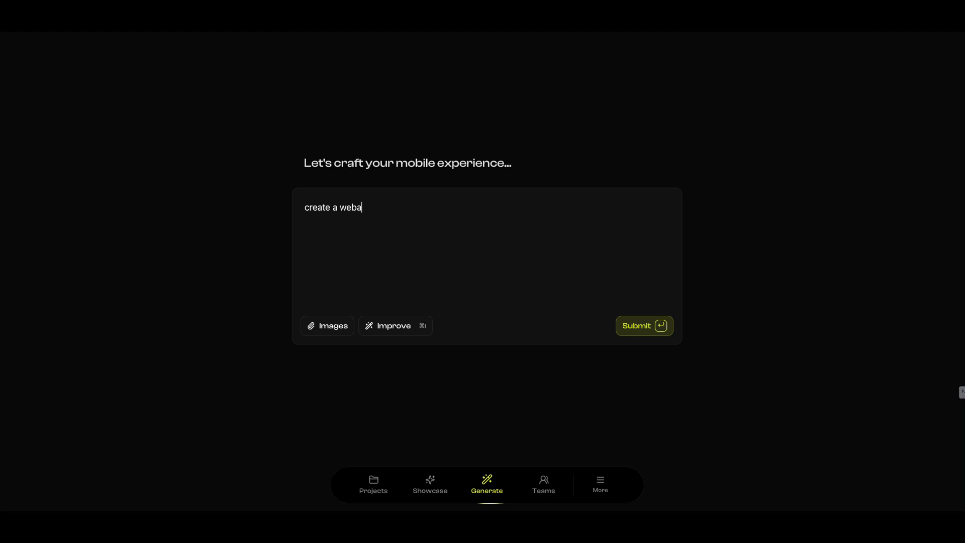
key("BackSpace")
key("BackSpace")
key("BackSpace")
key("BackSpace")
key("BackSpace")
key("BackSpace")
key("BackSpace")
key("BackSpace")
key("BackSpace")
key("BackSpace")
key("BackSpace")
key("BackSpace")
key("BackSpace")
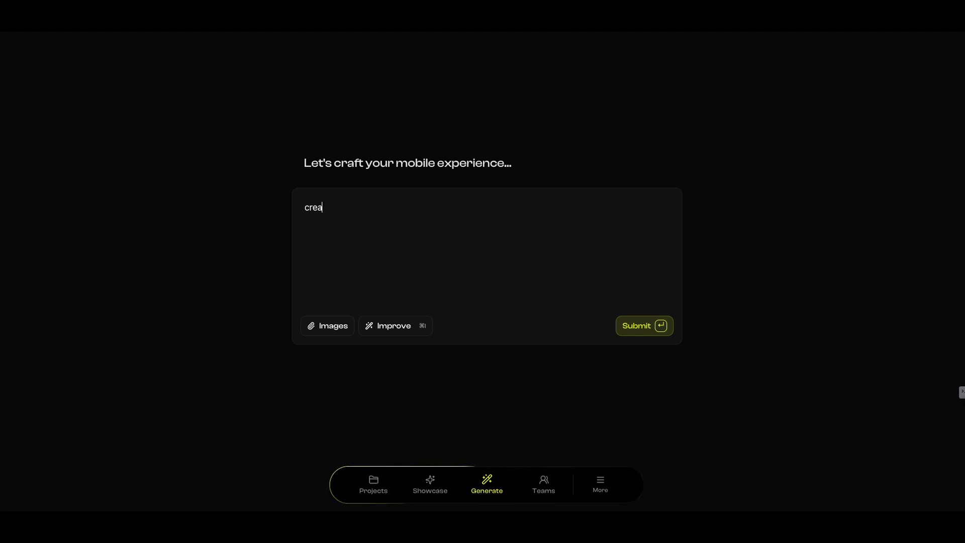
Begin the mobile app description with "as a content creator I want to create a mobile app"
type("as a")
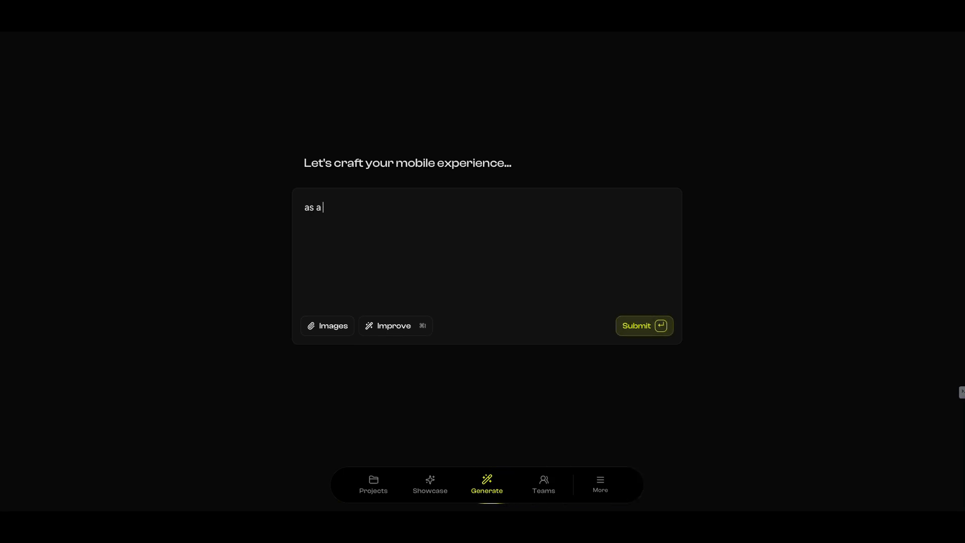
type(" content creat")
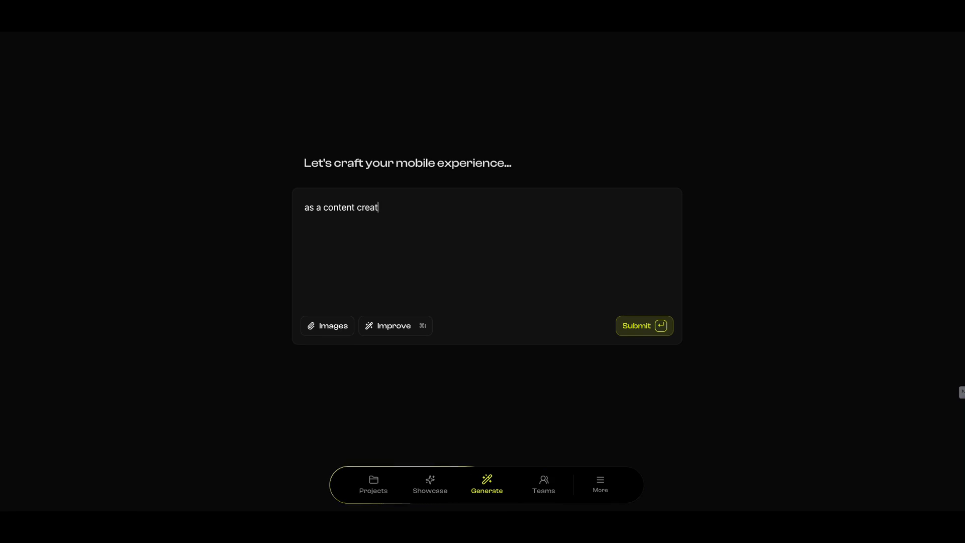
type("or I want to")
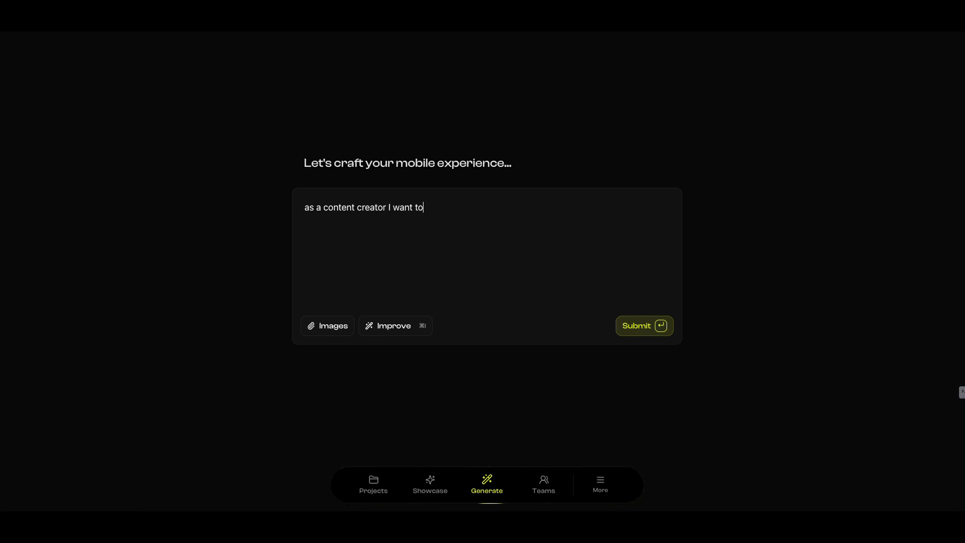
type(" create a")
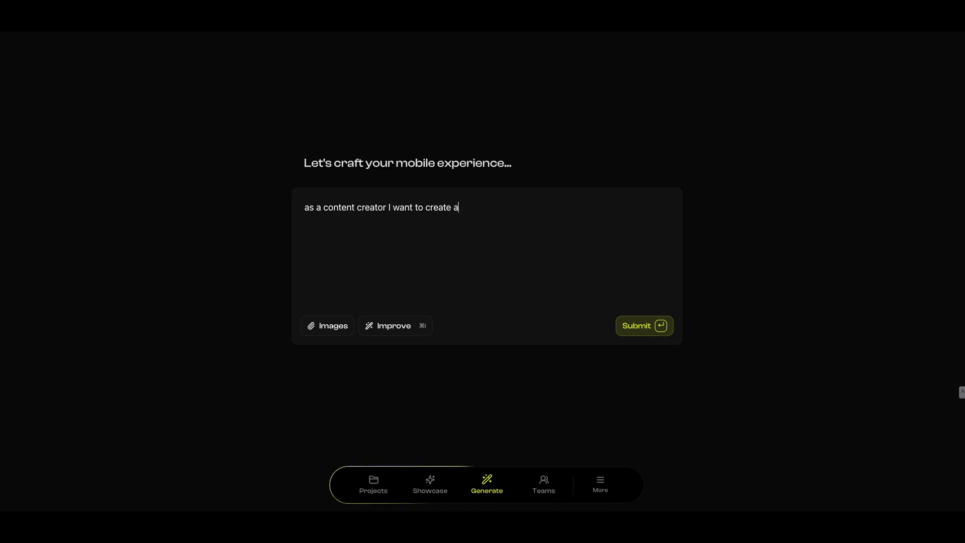
type(" mobile app ")
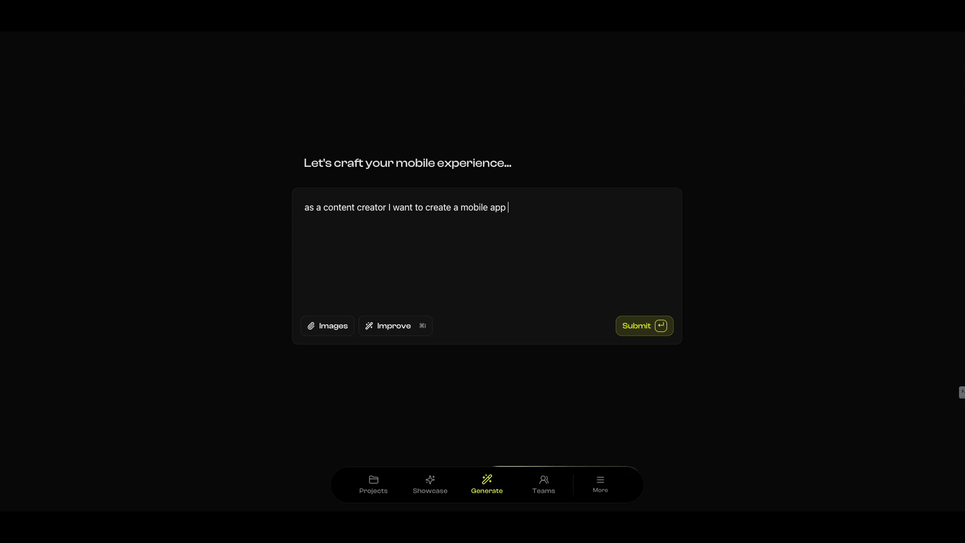
type("for")
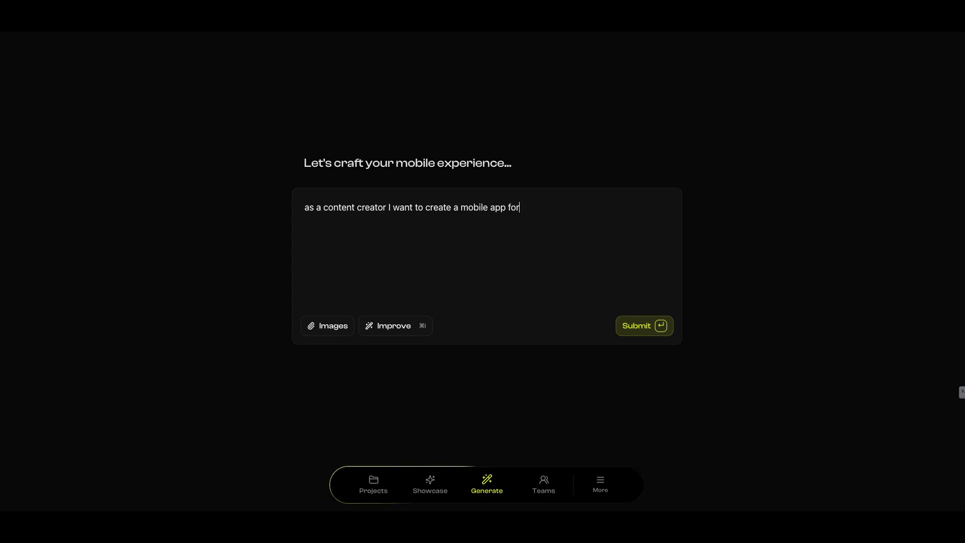
type(" use on andri")
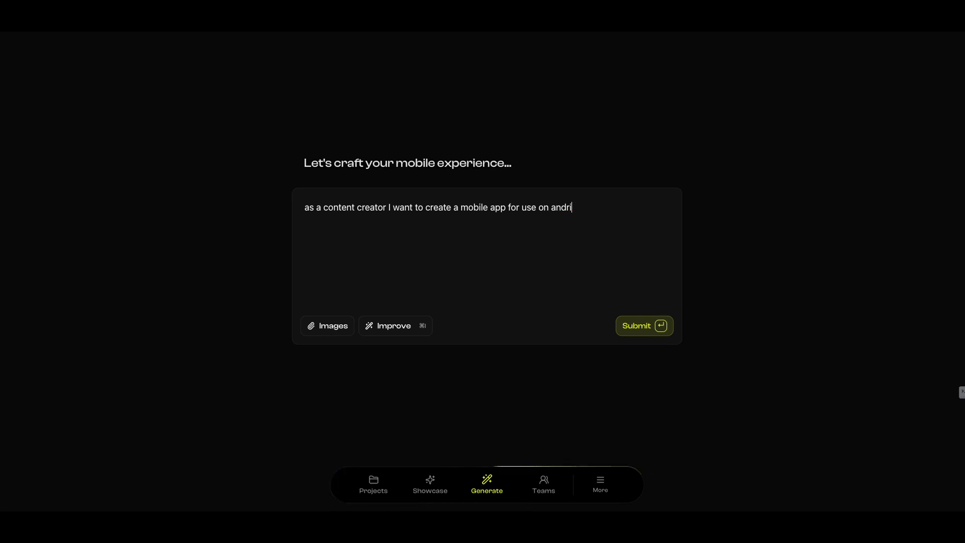
type("od")
Specify the target platforms in the description by adding "for use on android and ios operating systems"
key("BackSpace")
key("BackSpace")
key("BackSpace")
key("BackSpace")
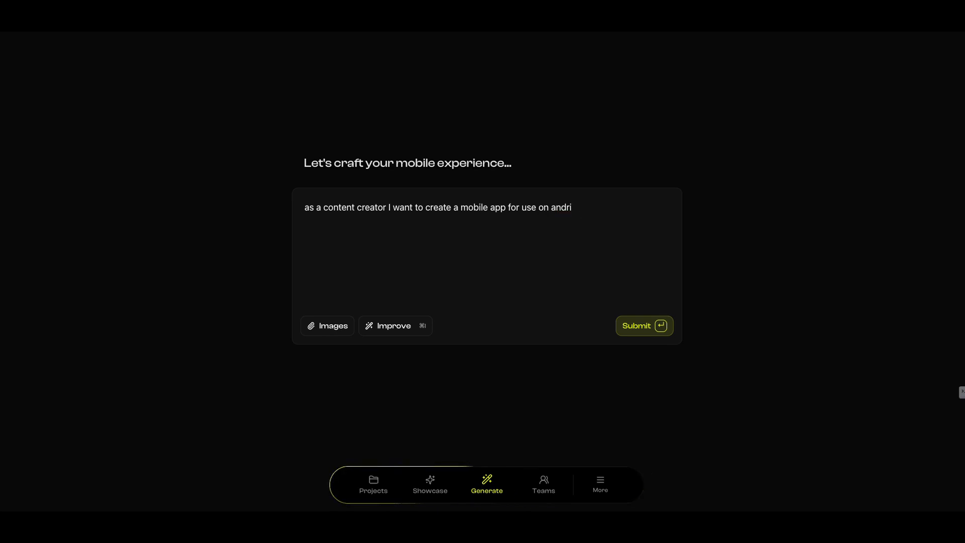
type("oid a")
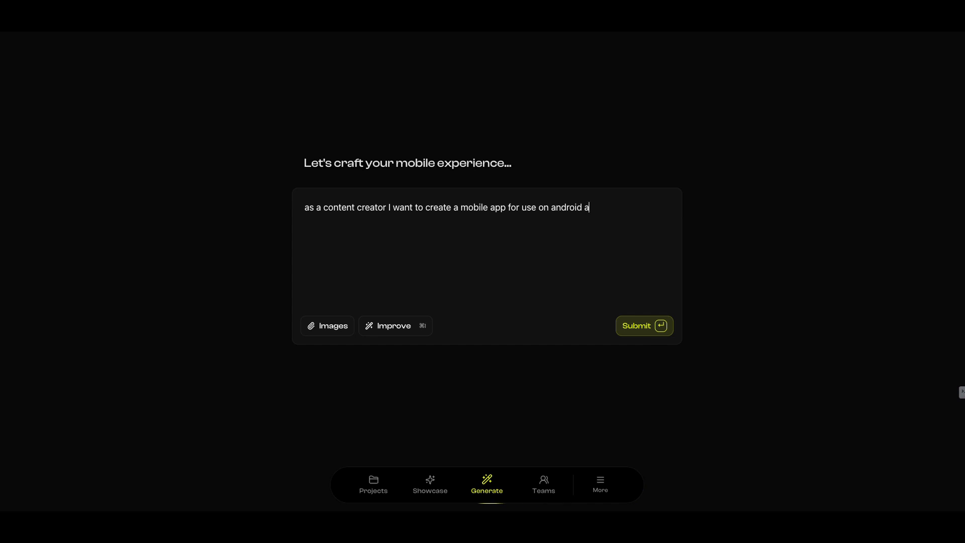
type("nd ios operating systems that ")
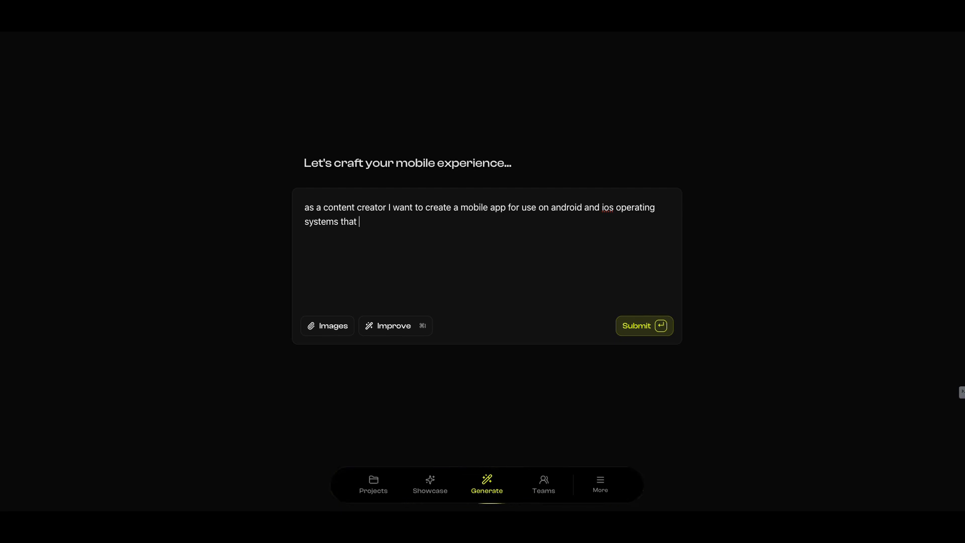
type("share my content")
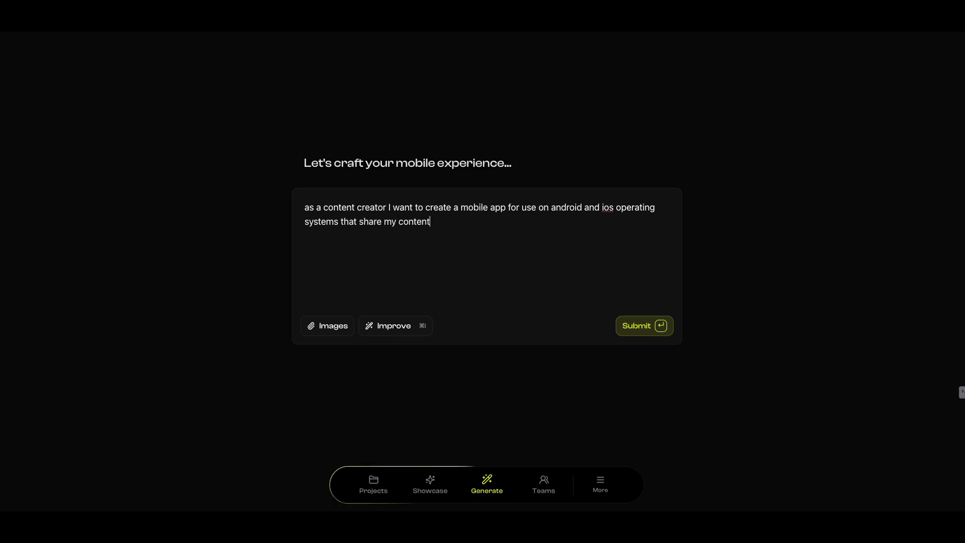
type(" f")
State the app's purpose in the description by adding "that share my content to my followers and subscribers"
key("BackSpace")
type("to my fo")
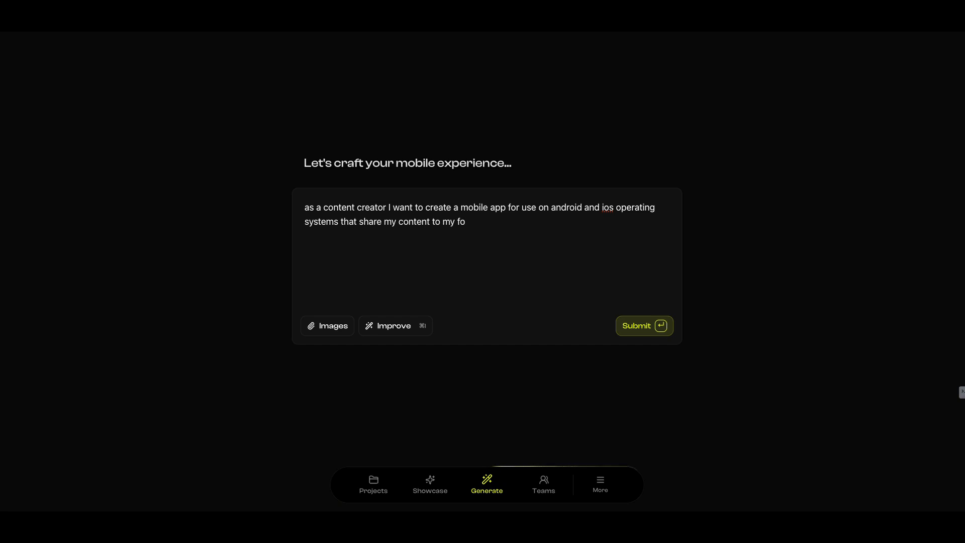
type("llowers an")
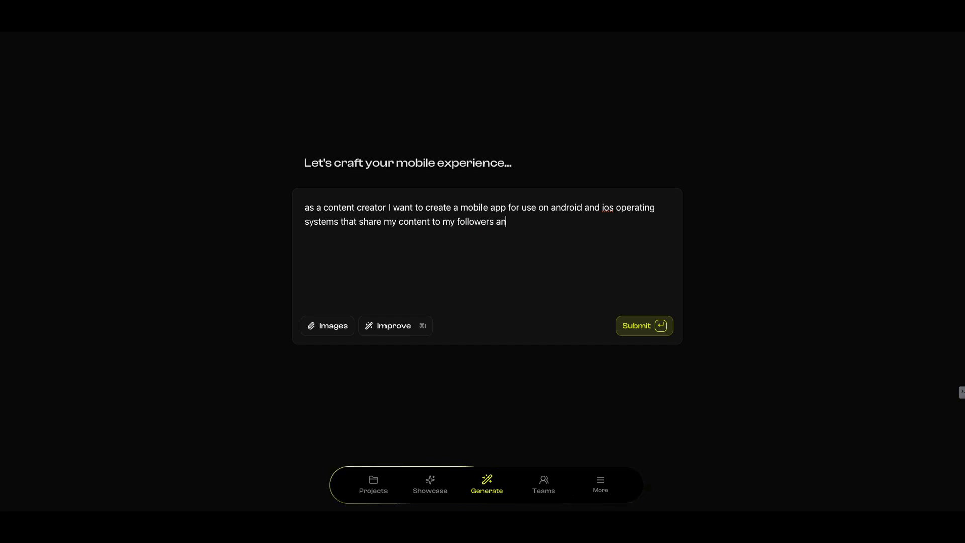
type("d subscribers. Some con")
Add the sentence "Some content includes YouTube videos and private exclusive videos" to the app description
type("inl")
key("BackSpace")
key("BackSpace")
key("BackSpace")
type("inl")
key("BackSpace")
type("cludes ")
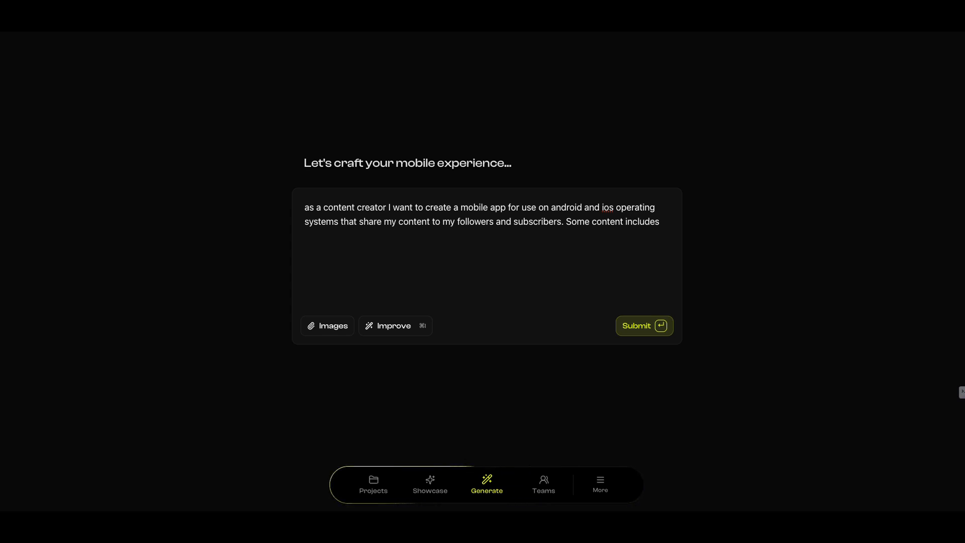
type("YouTube bid")
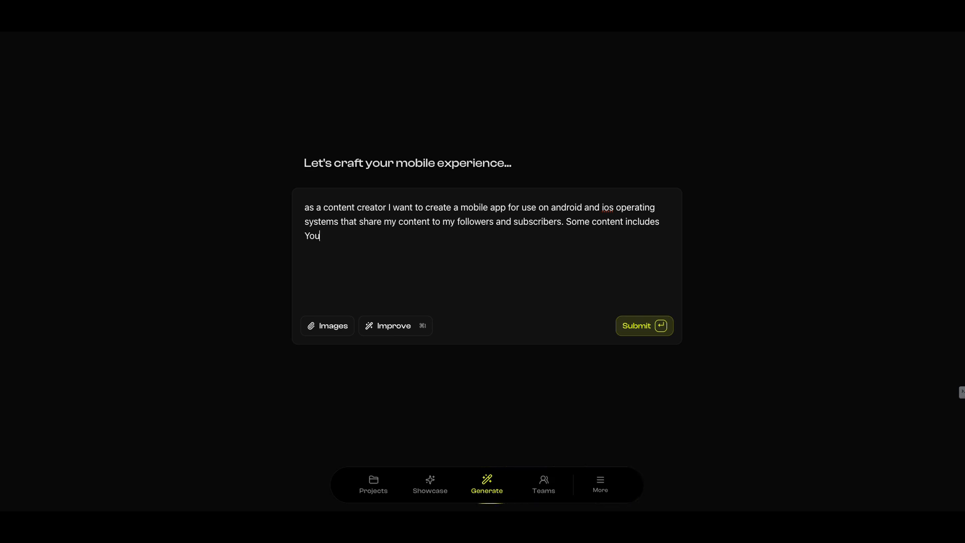
key("BackSpace")
key("BackSpace")
key("BackSpace")
type("videos and private")
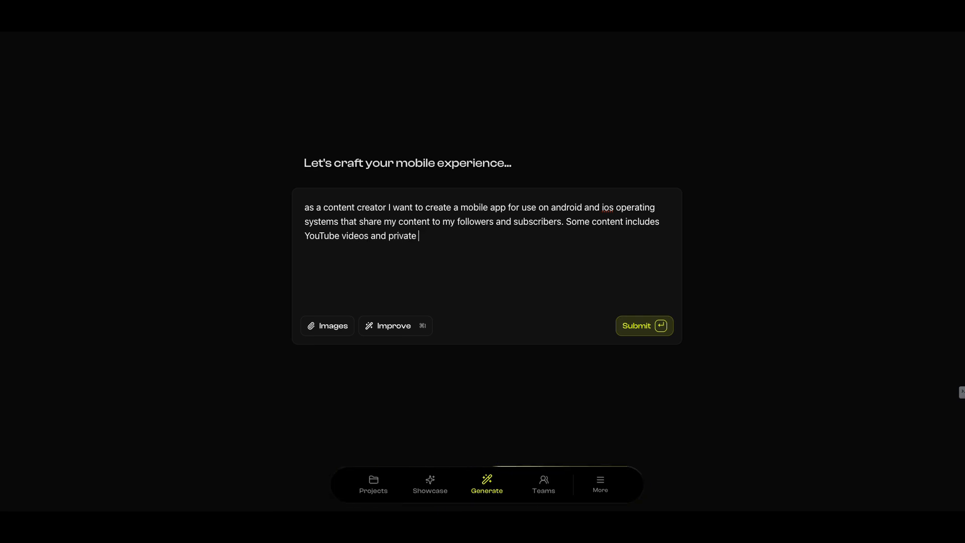
type(" exclu")
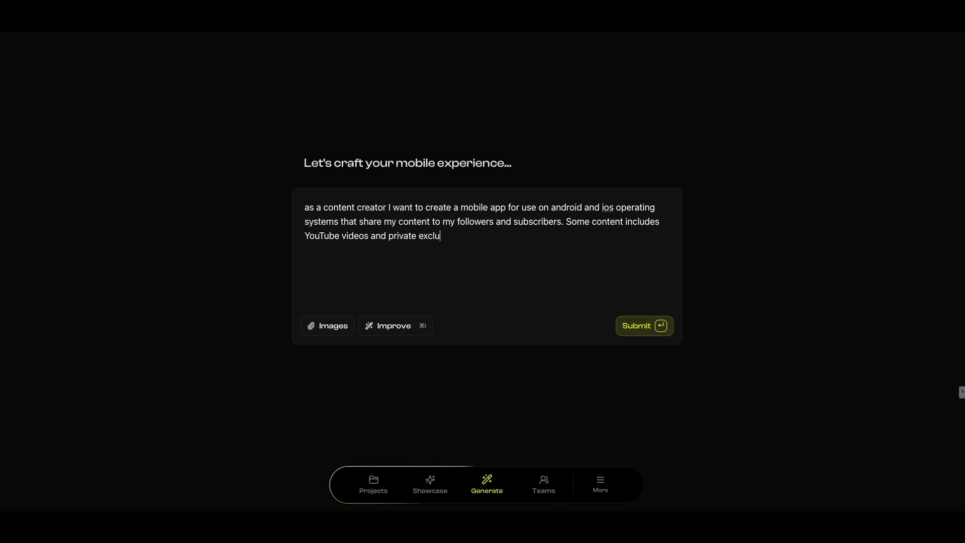
type("sive vid")
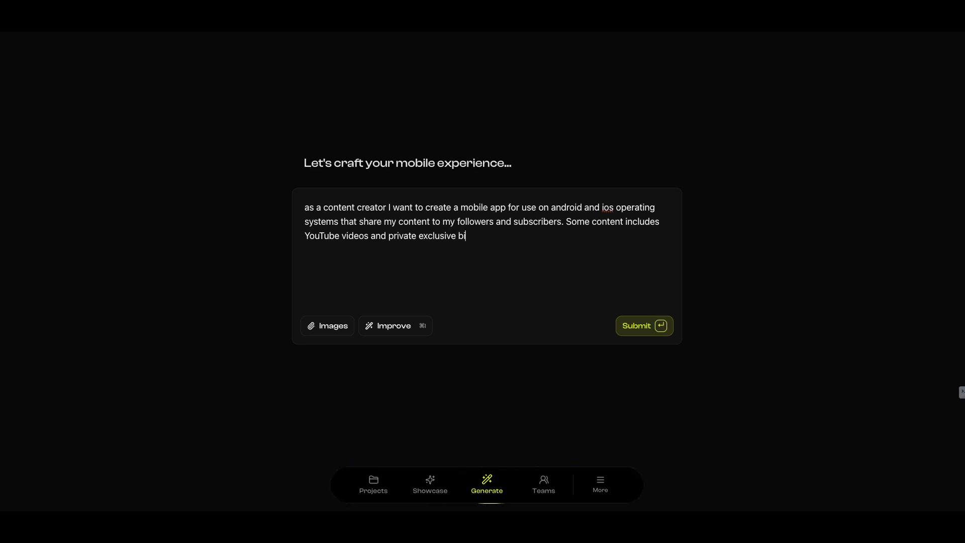
type("eos.")
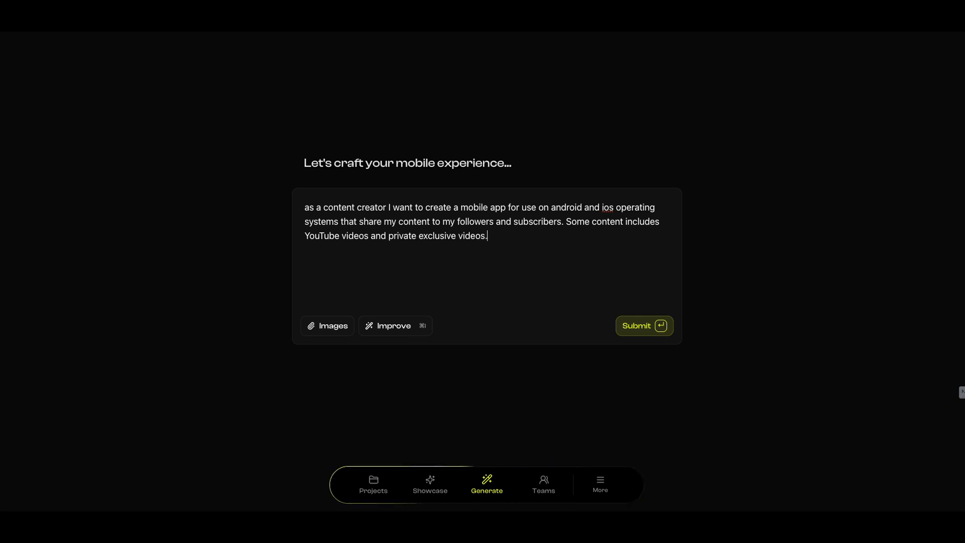
type(" Also make")
Extend the app description with "Also create an area for exclusive trainings and classes."
key("BackSpace")
key("BackSpace")
key("BackSpace")
key("BackSpace")
key("BackSpace")
type("create an ")
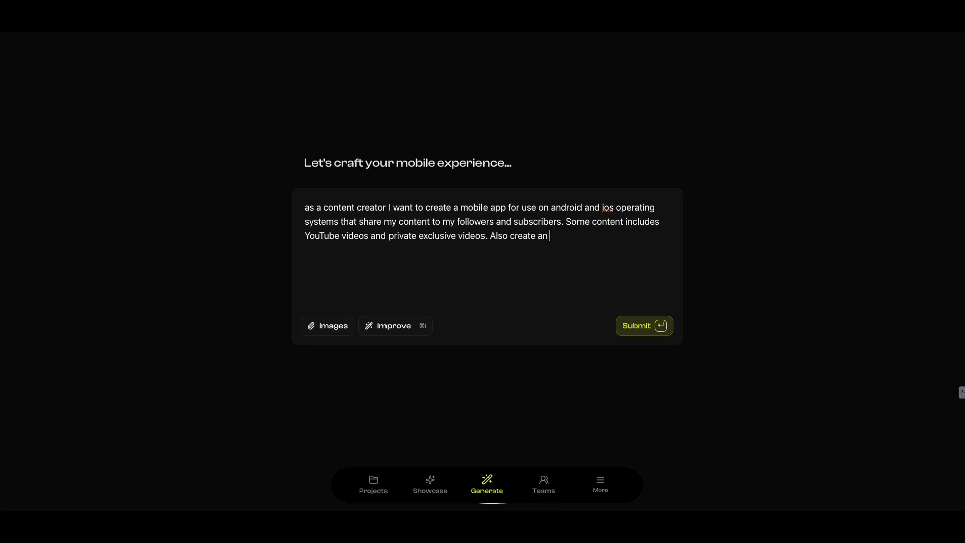
type("area for exclusive trainings")
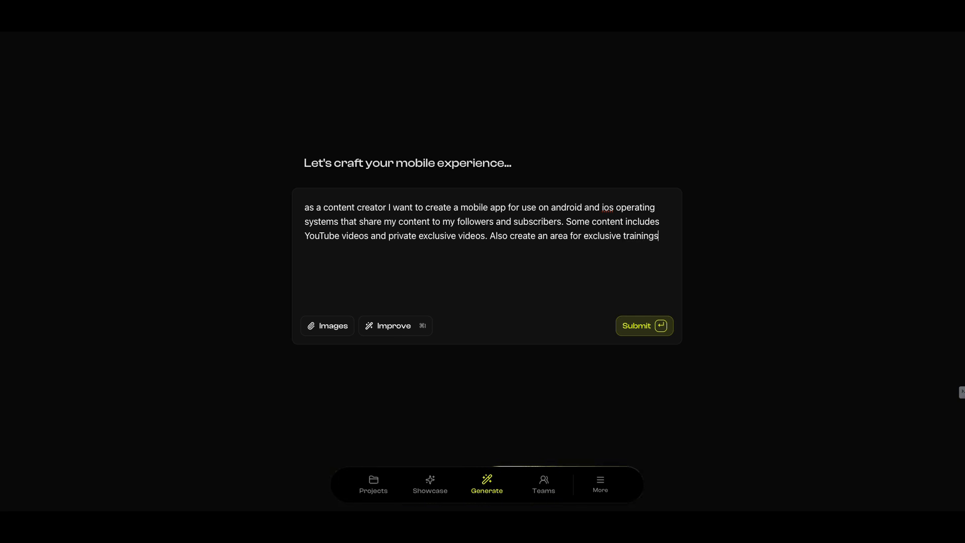
type(" and classes.")
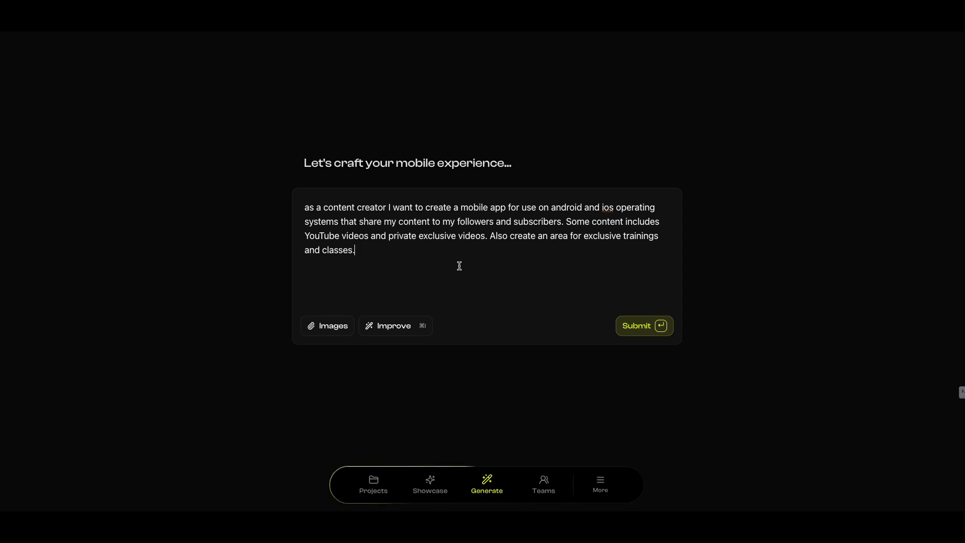
Add "Also create a way for my subscribers to book appointments with me or my staff." and submit the description to generate the app
type("Also create")
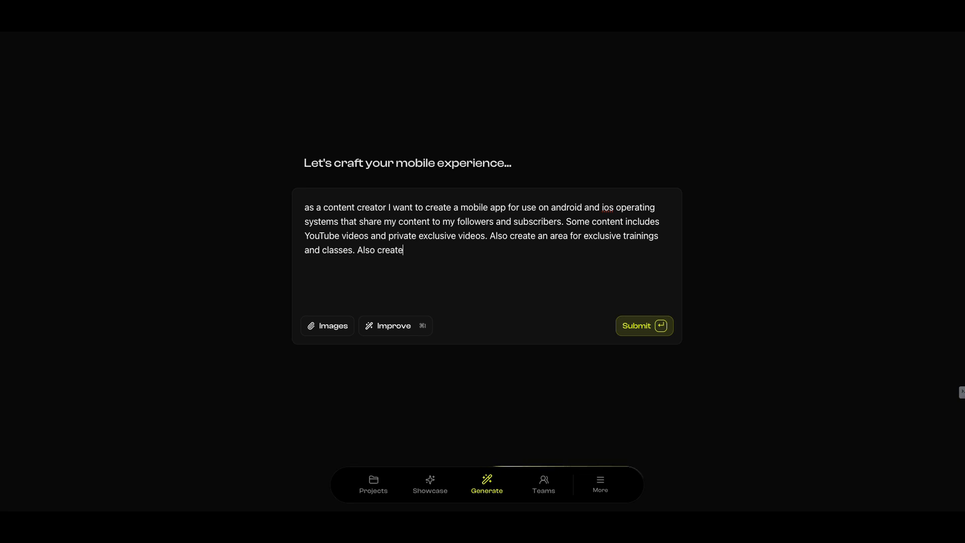
type(" a way for my subscribers to")
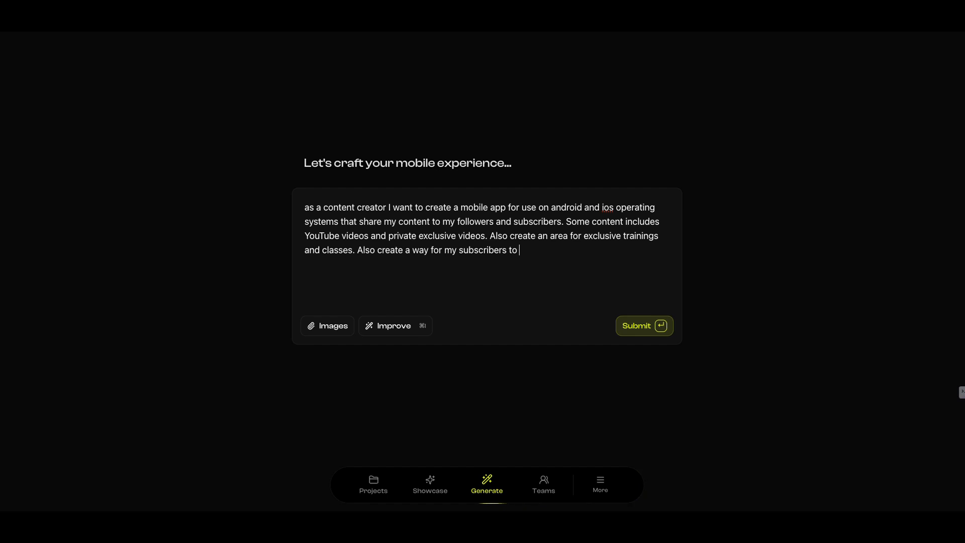
type(" book appoitnt")
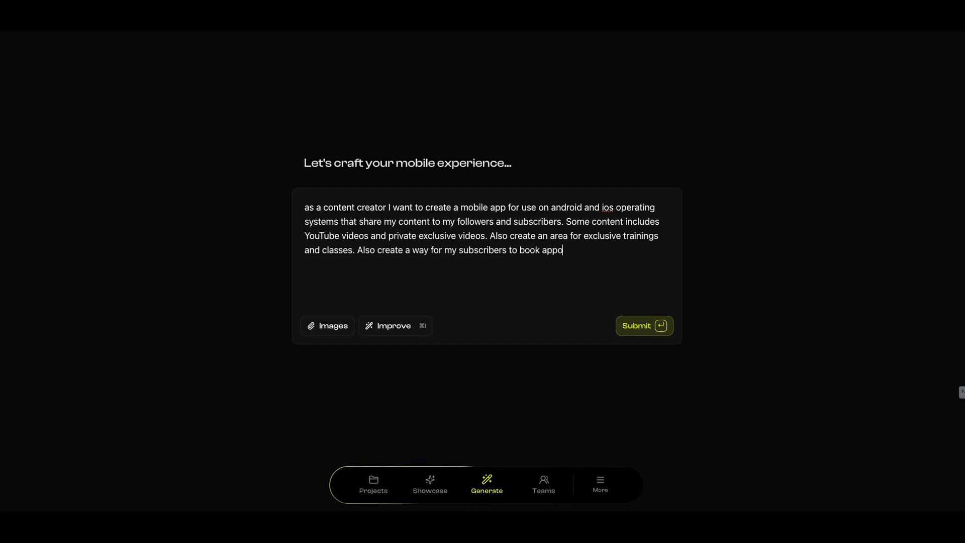
key("BackSpace")
key("BackSpace")
key("BackSpace")
type("ntments")
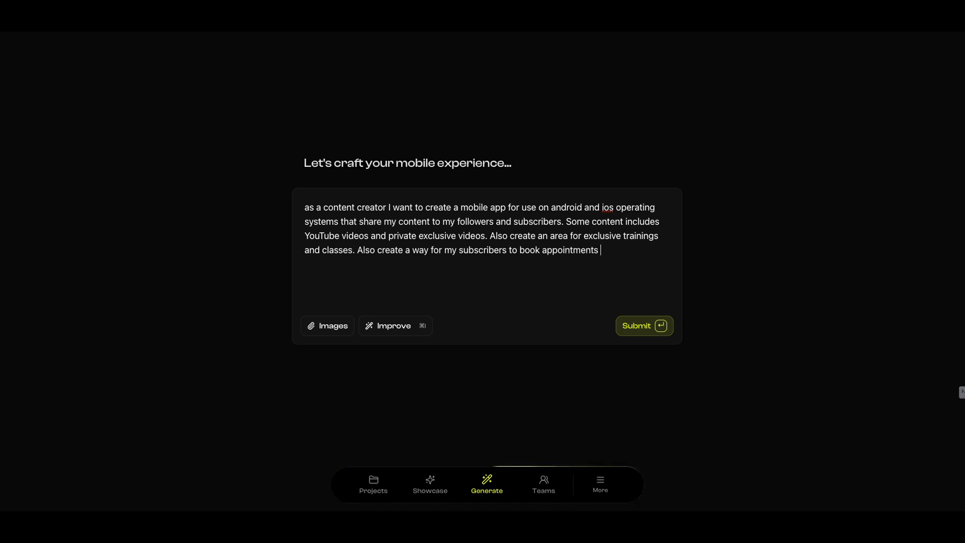
type(" with")
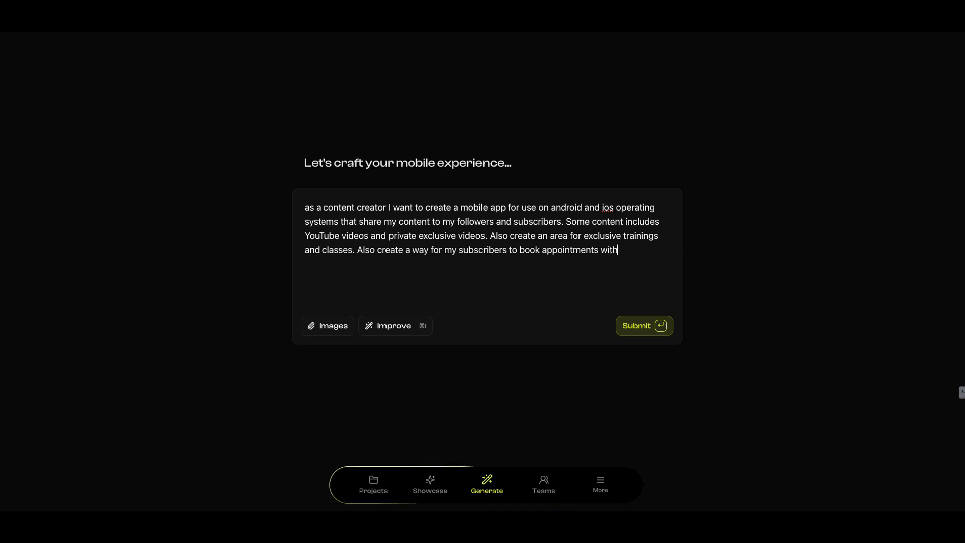
type(" me or my staff")
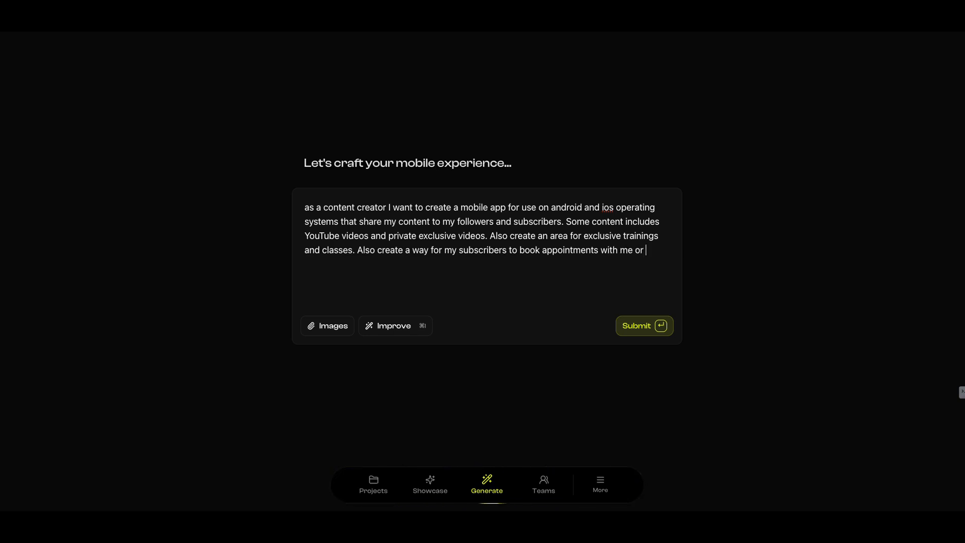
type(".")
left_click(631, 329)
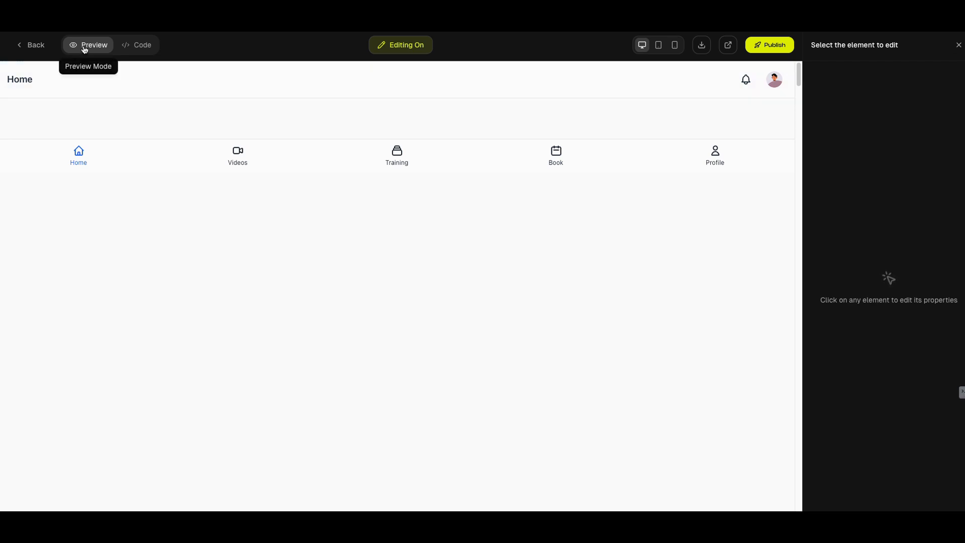
Inspect the editing options of the Home, Videos, Training, Book and Profile navigation buttons one after another
left_click(83, 156)
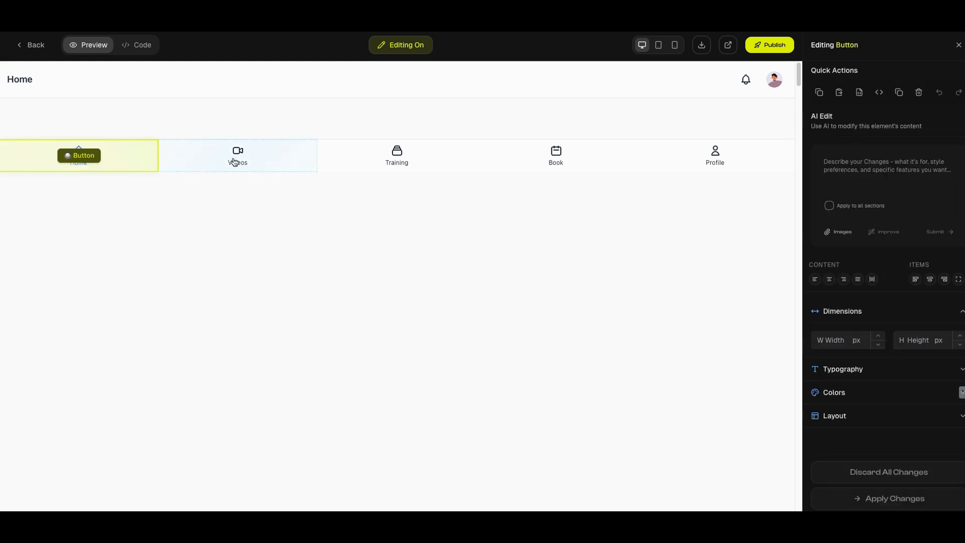
left_click(245, 159)
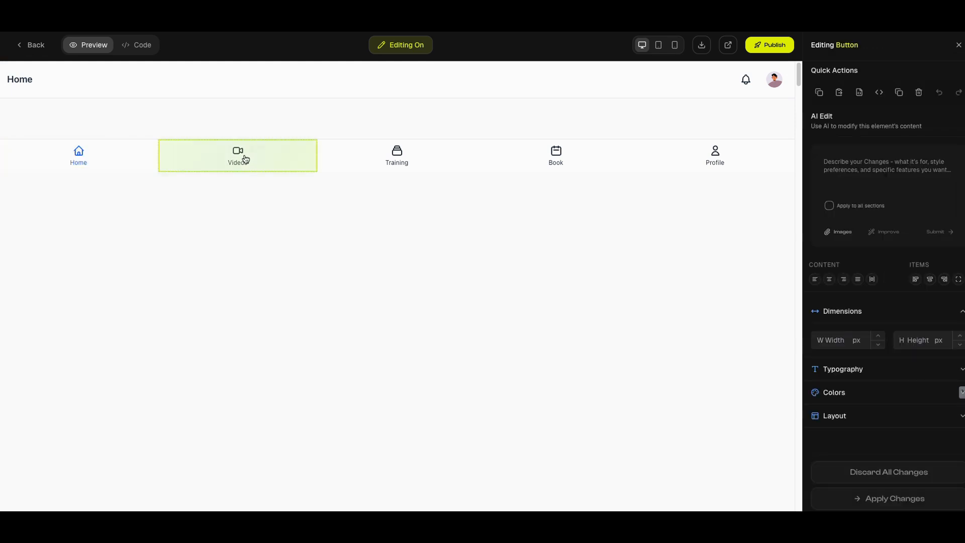
left_click(406, 159)
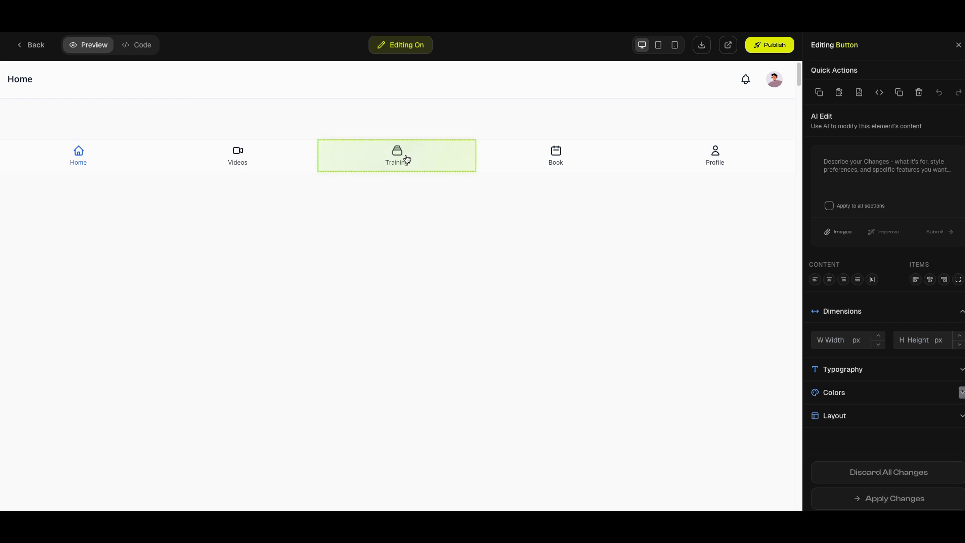
left_click(561, 160)
left_click(695, 156)
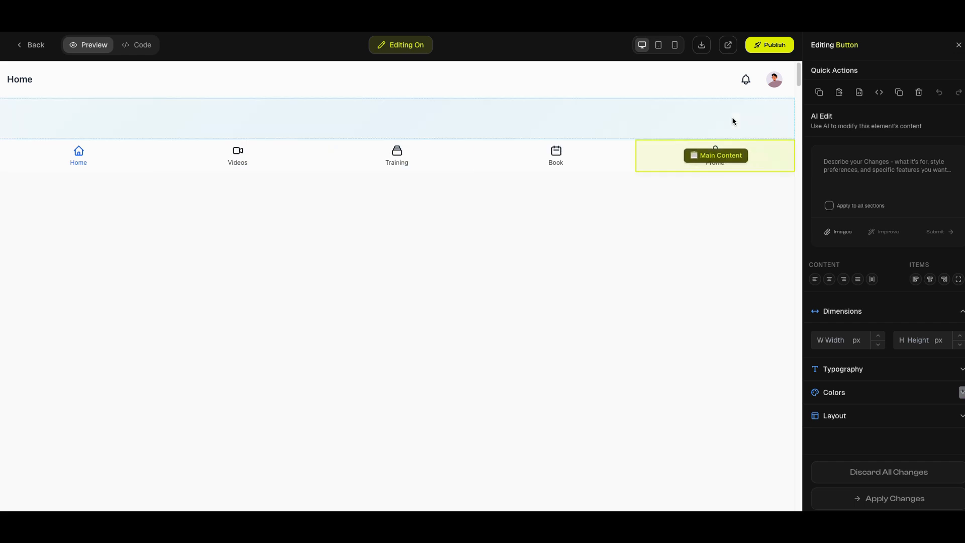
Walk through the publishing setup with the domain mynewsite.com as far as the DNS records, and close it
left_click(769, 48)
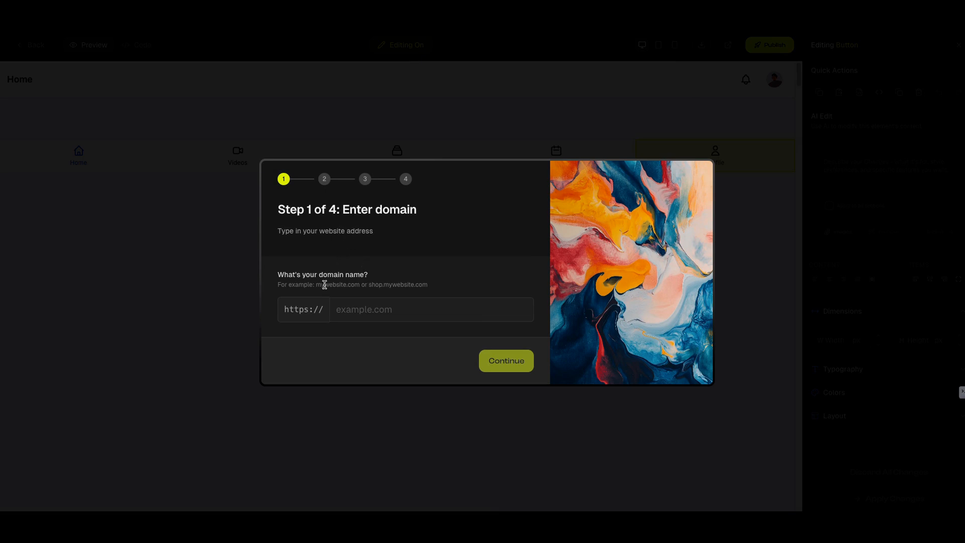
left_click(378, 308)
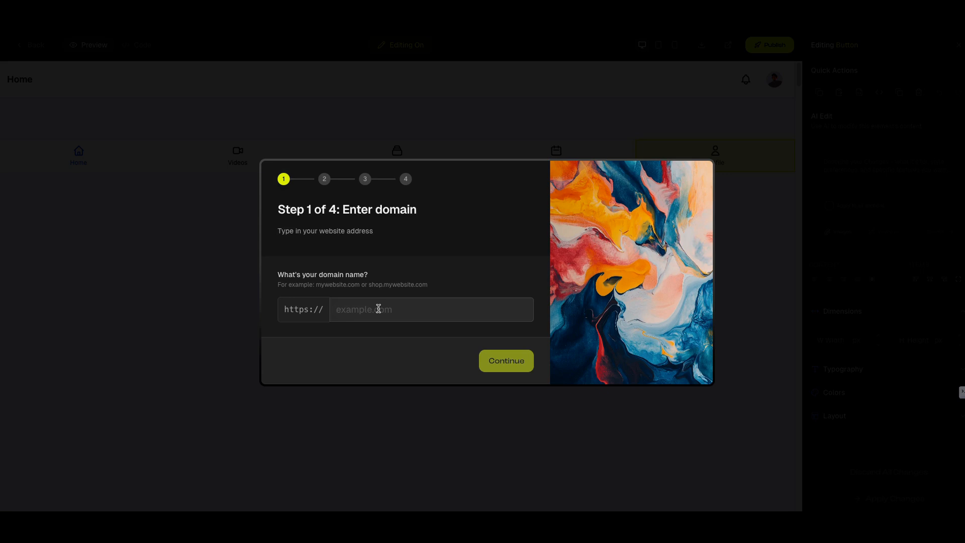
type("mynewsite.com")
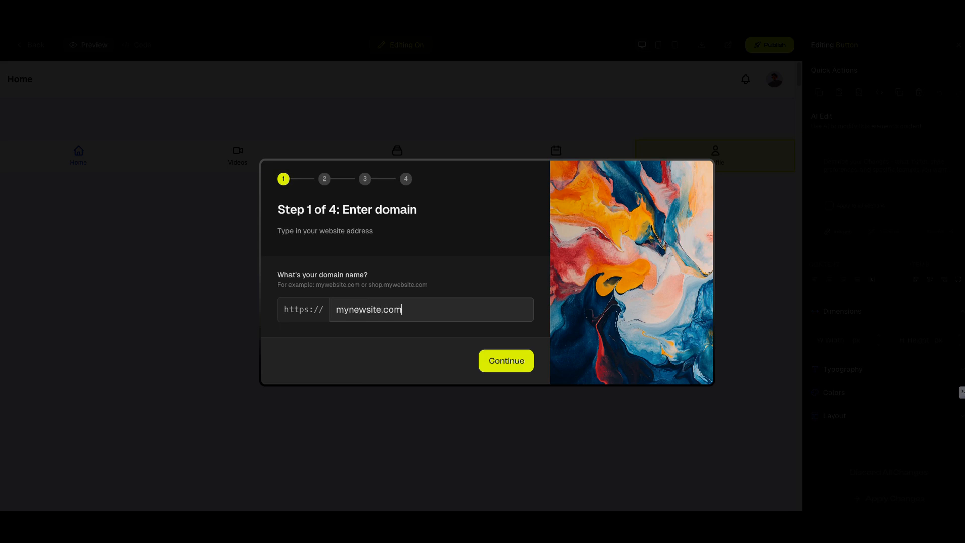
left_click(505, 361)
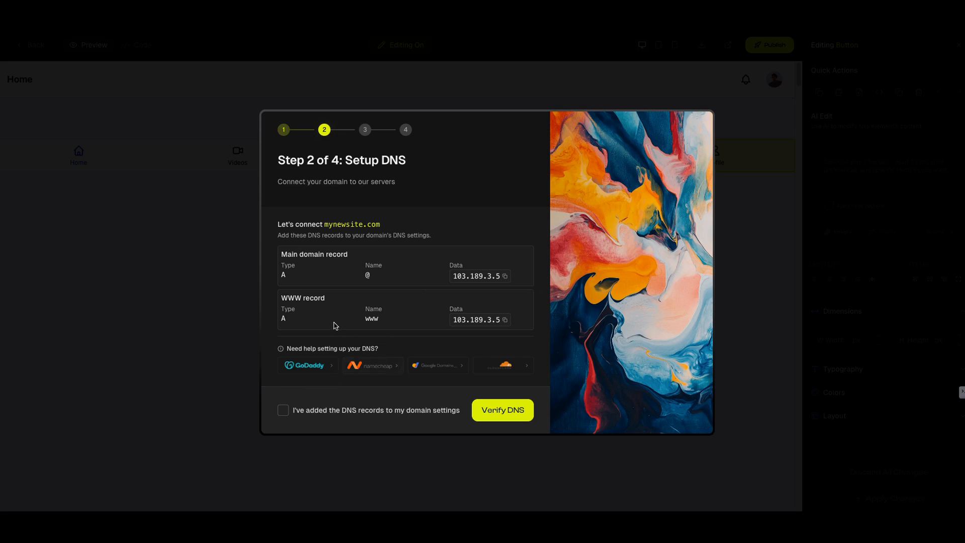
left_click(240, 302)
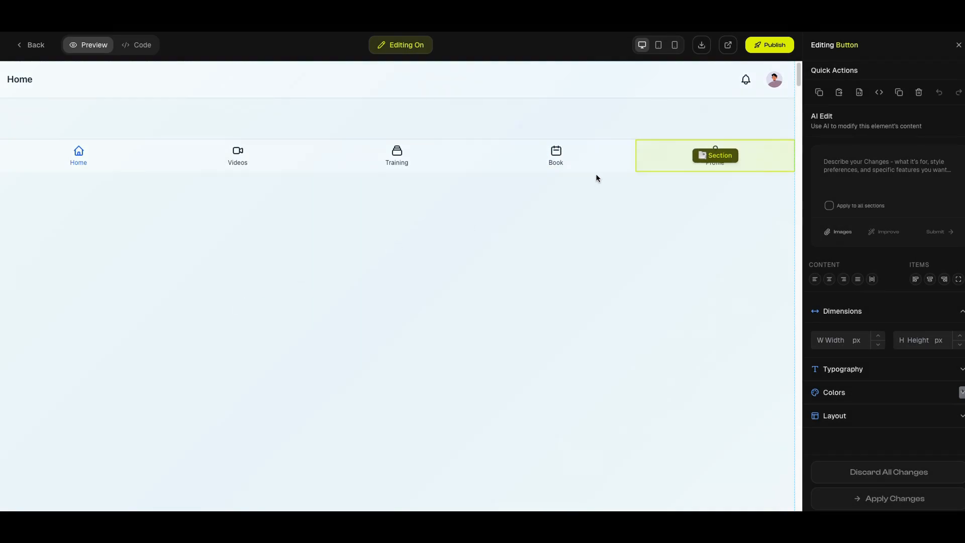
Switch the preview to phone size and review the generated app's screens, from login and featured content through bookings, settings and notifications
left_click(675, 46)
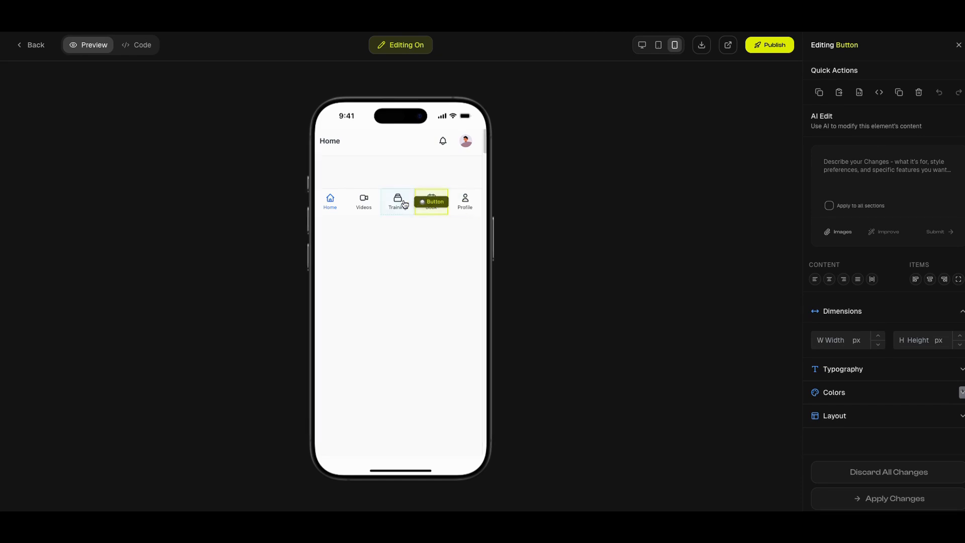
left_click(337, 204)
scroll(474, 219, "down", 5)
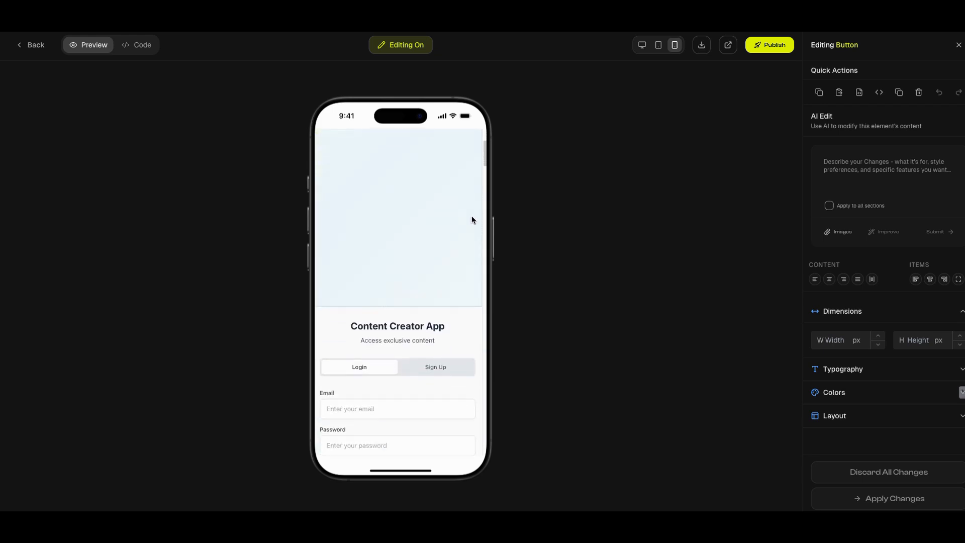
scroll(472, 217, "down", 5)
scroll(477, 225, "down", 4)
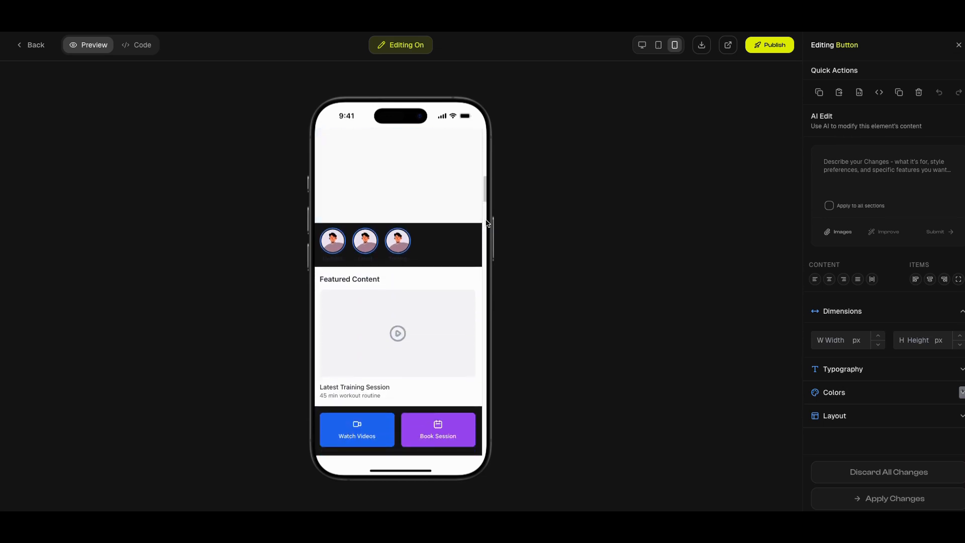
scroll(485, 223, "down", 3)
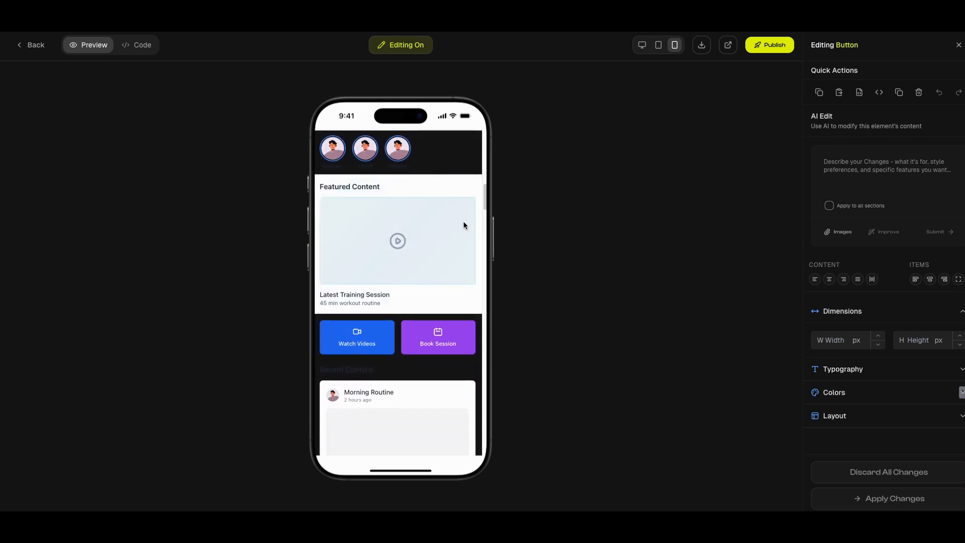
scroll(463, 224, "down", 1)
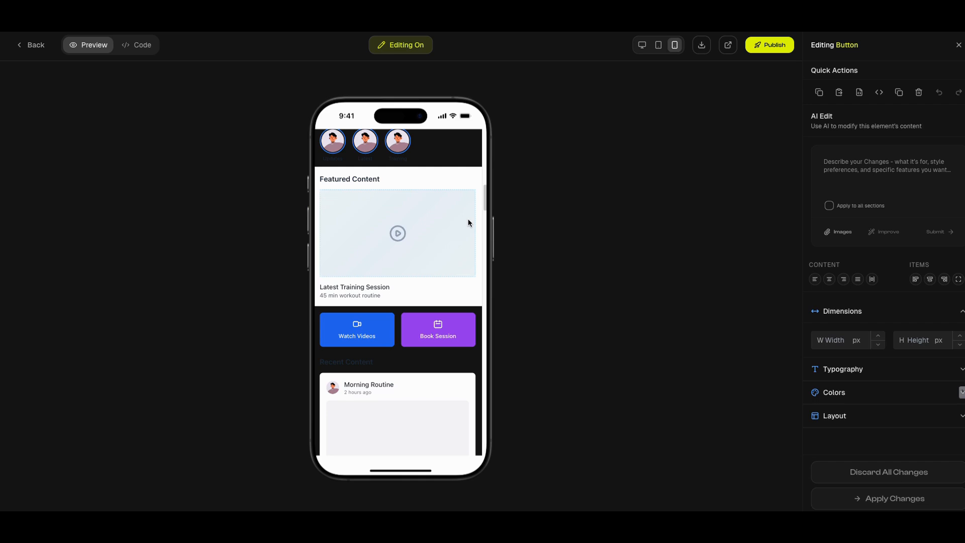
scroll(463, 225, "down", 1)
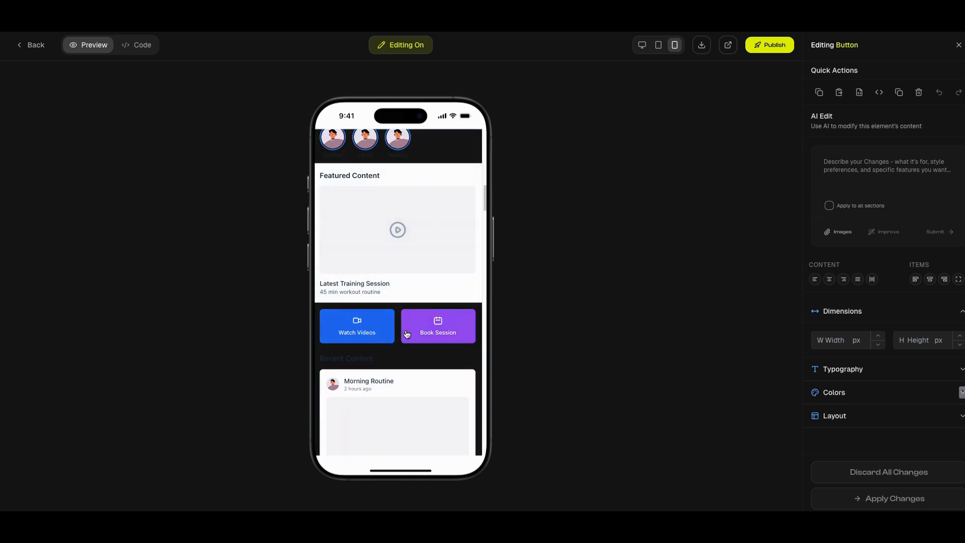
scroll(437, 330, "down", 1)
scroll(446, 321, "down", 5)
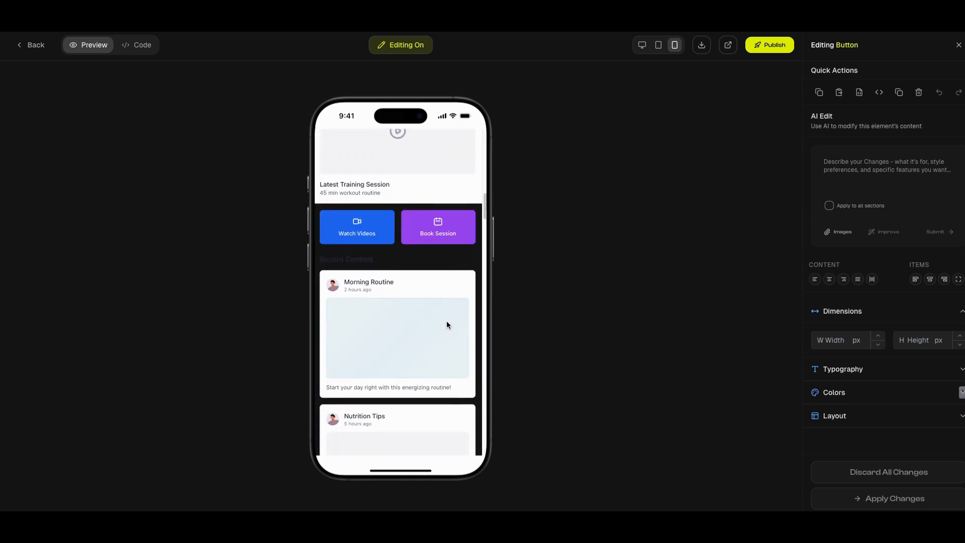
scroll(447, 320, "down", 5)
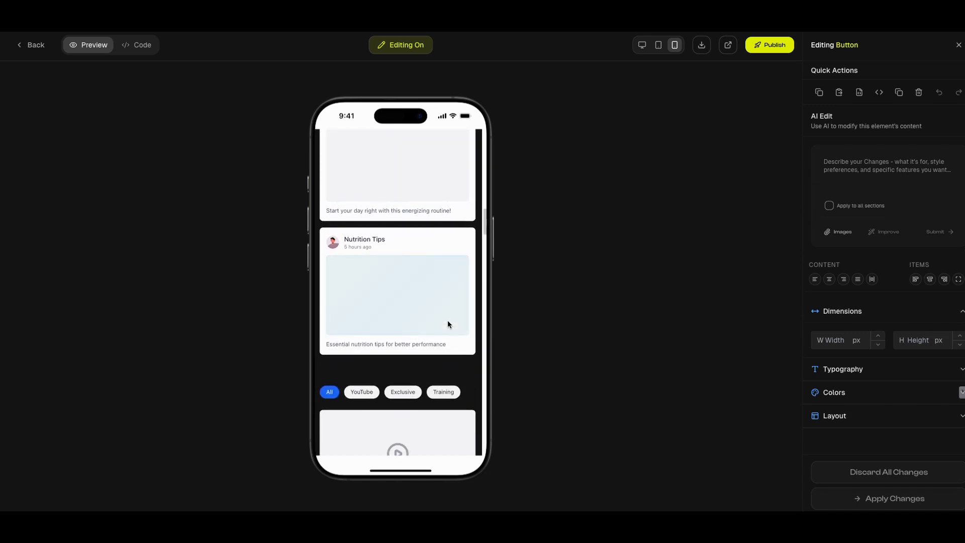
scroll(442, 298, "down", 5)
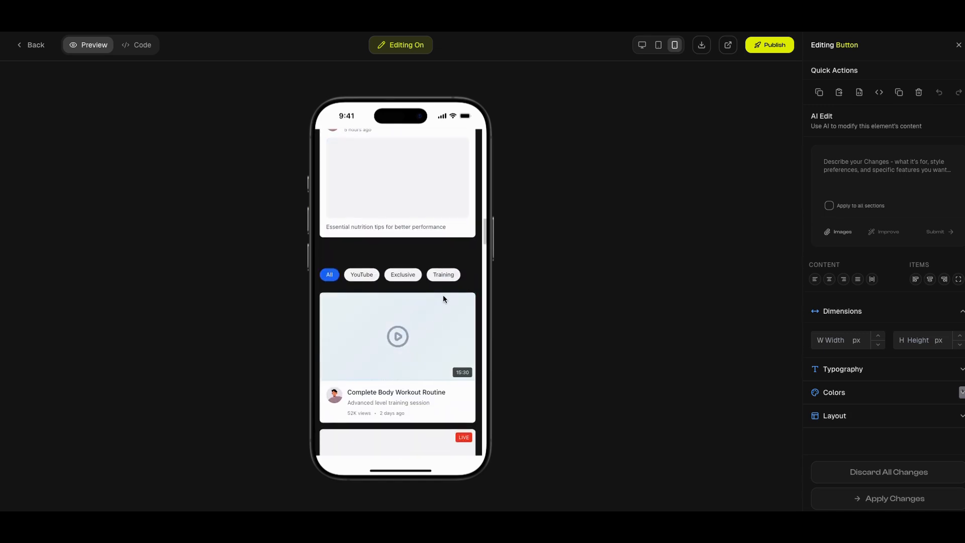
scroll(452, 298, "down", 5)
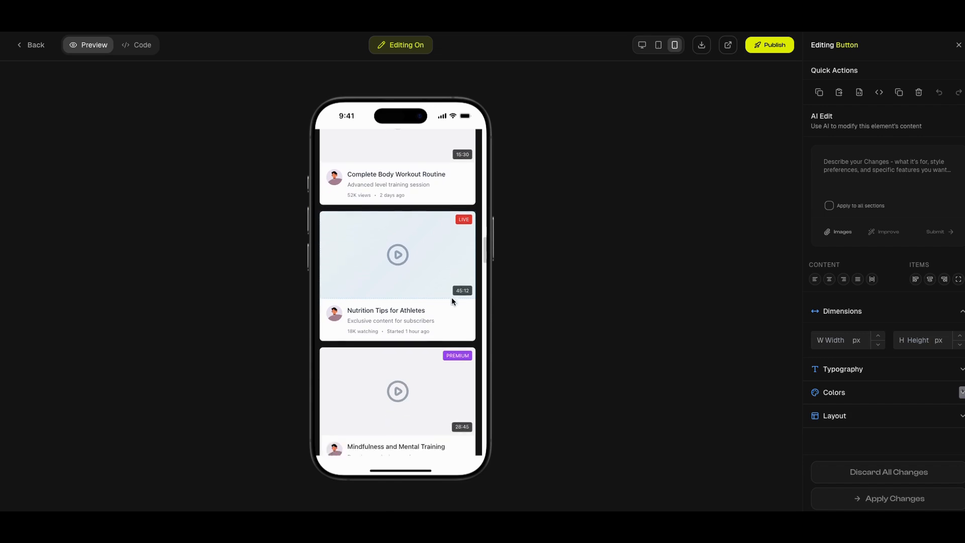
scroll(458, 313, "down", 5)
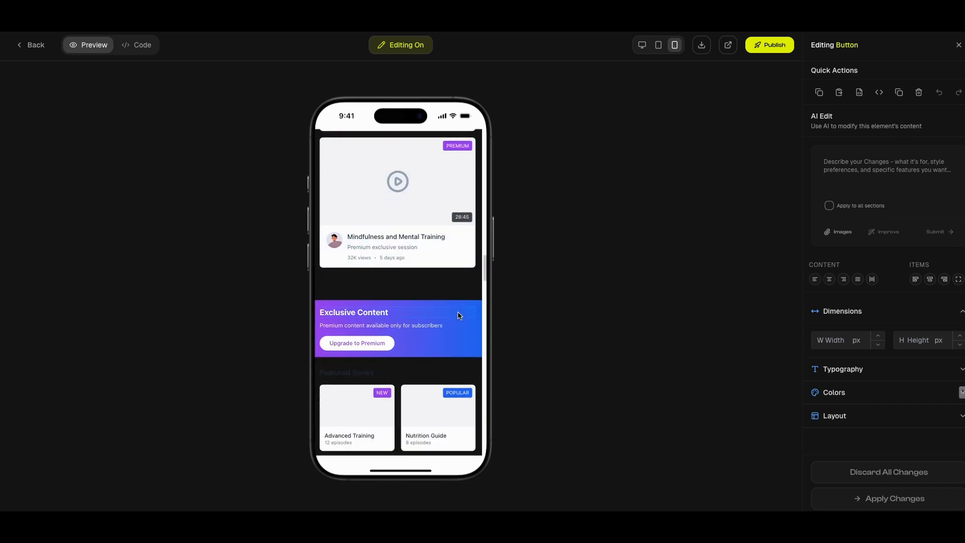
scroll(459, 320, "down", 4)
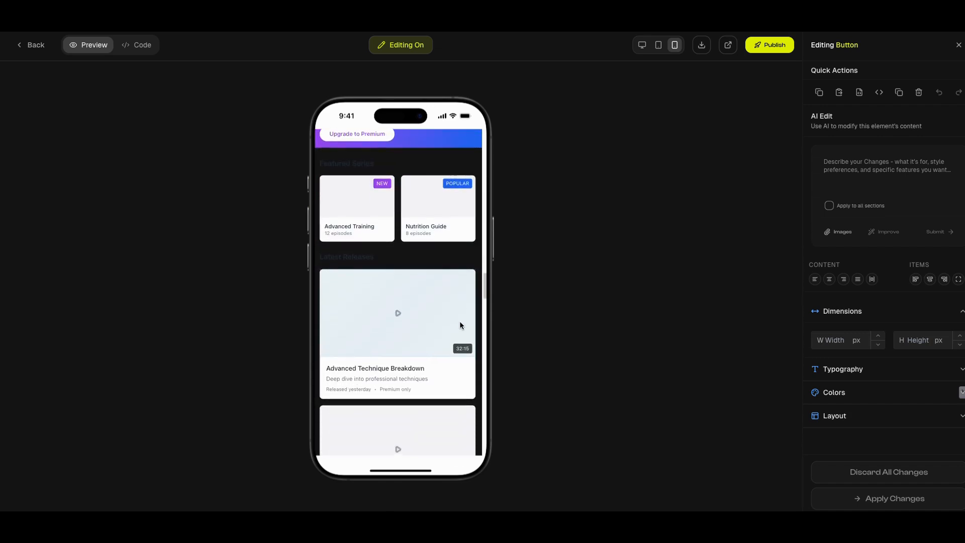
scroll(459, 324, "down", 3)
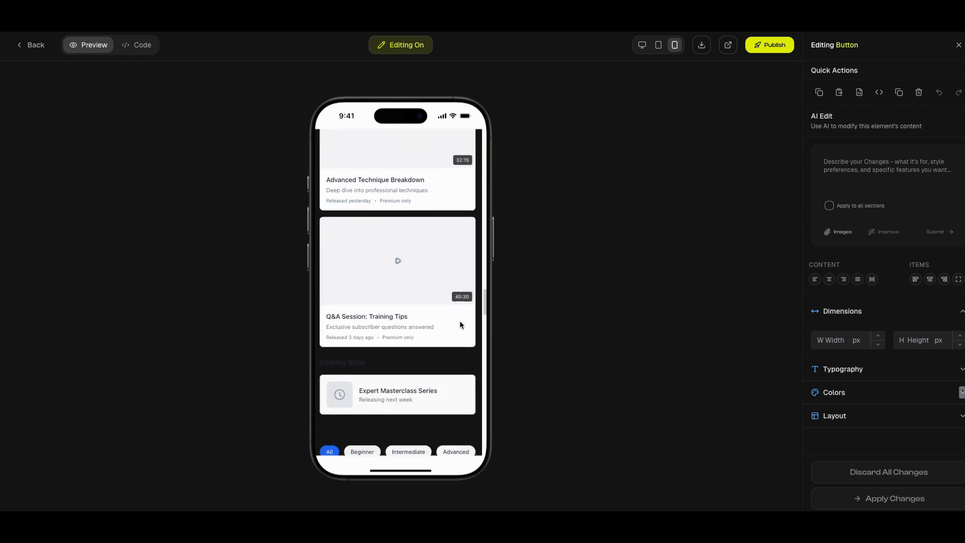
scroll(458, 330, "down", 4)
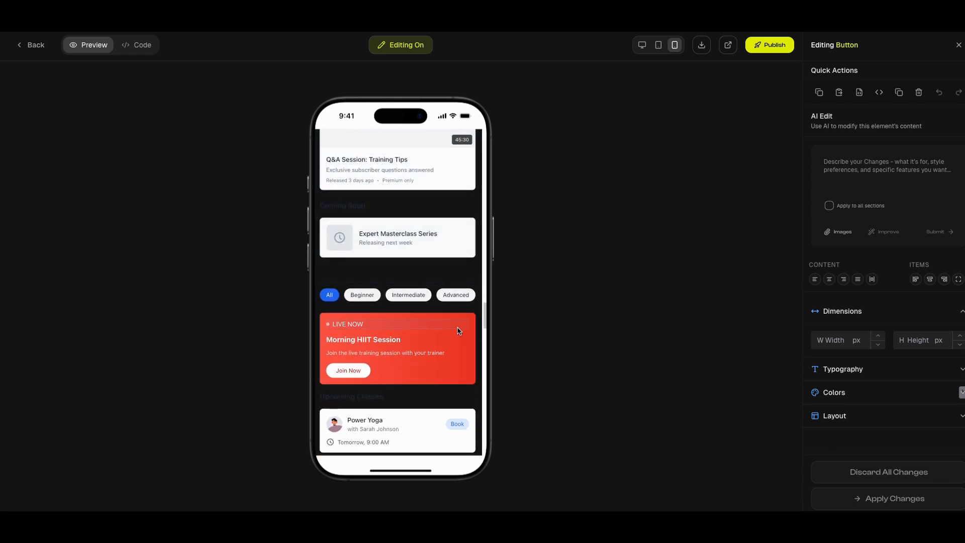
scroll(440, 347, "down", 4)
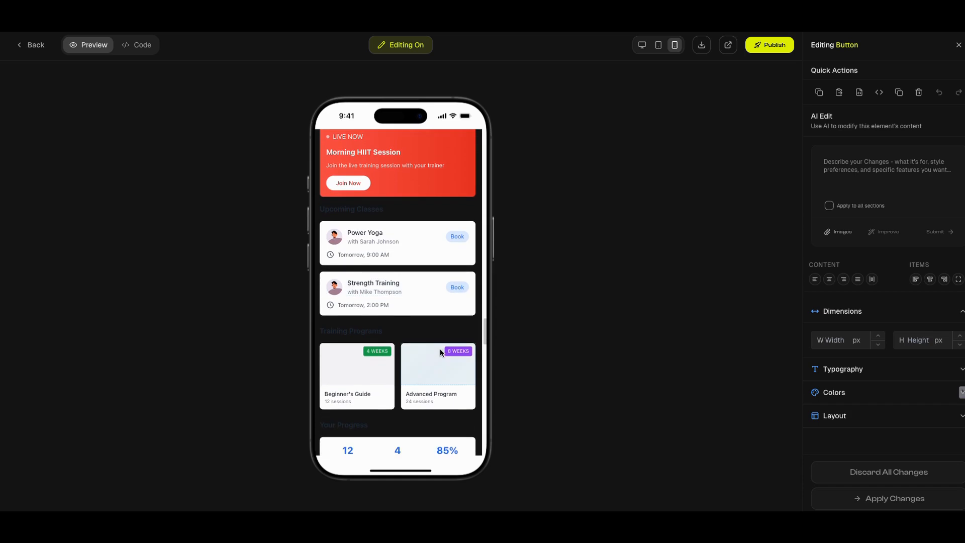
scroll(428, 360, "down", 7)
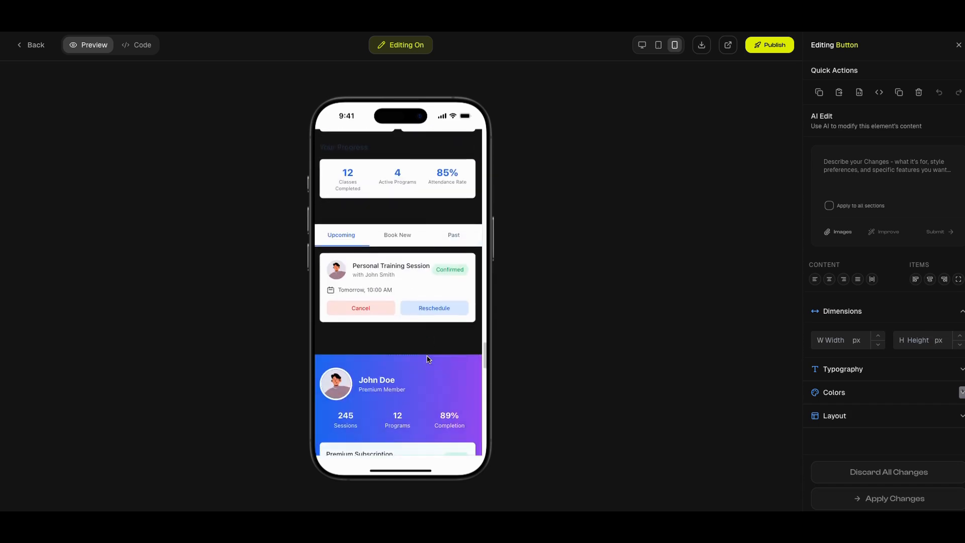
scroll(428, 362, "down", 6)
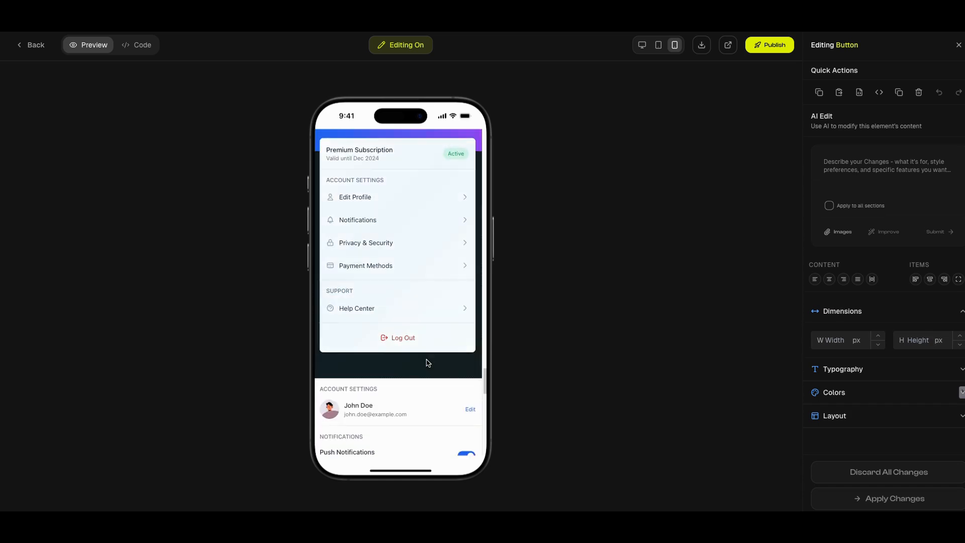
scroll(428, 363, "down", 7)
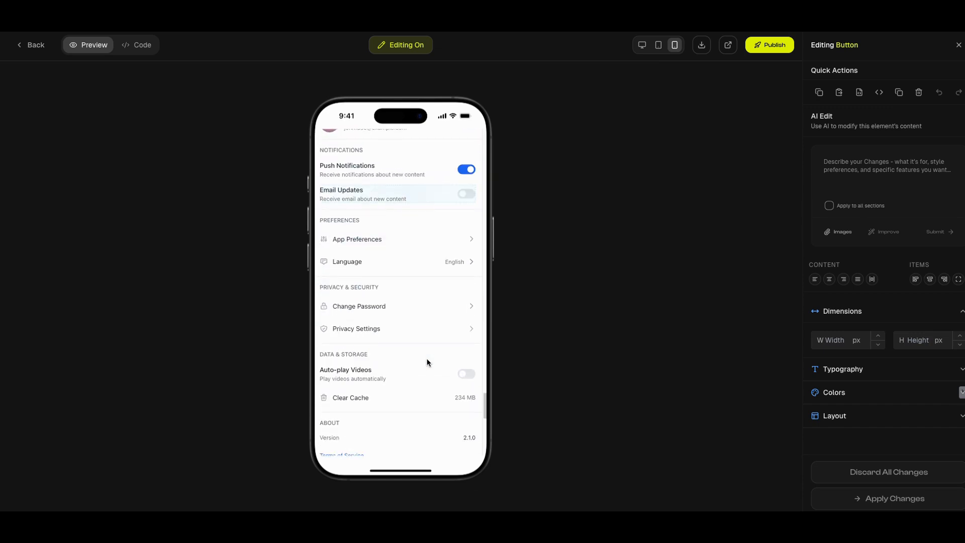
scroll(428, 362, "down", 4)
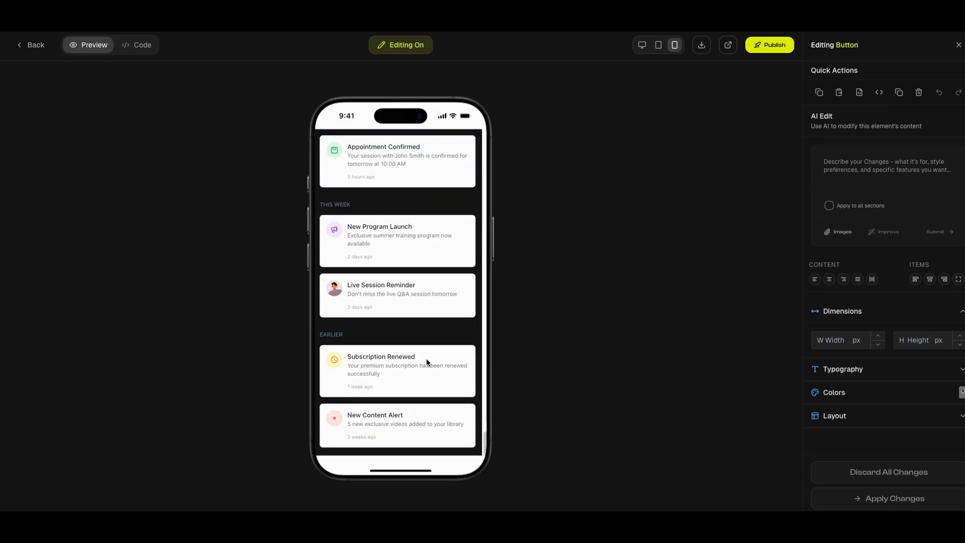
scroll(429, 352, "up", 4)
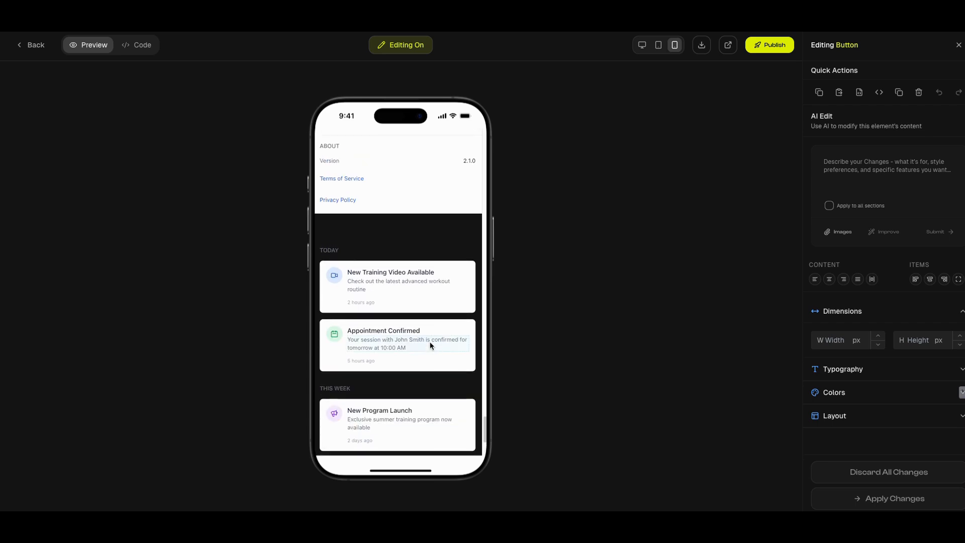
scroll(430, 344, "up", 10)
scroll(429, 345, "up", 15)
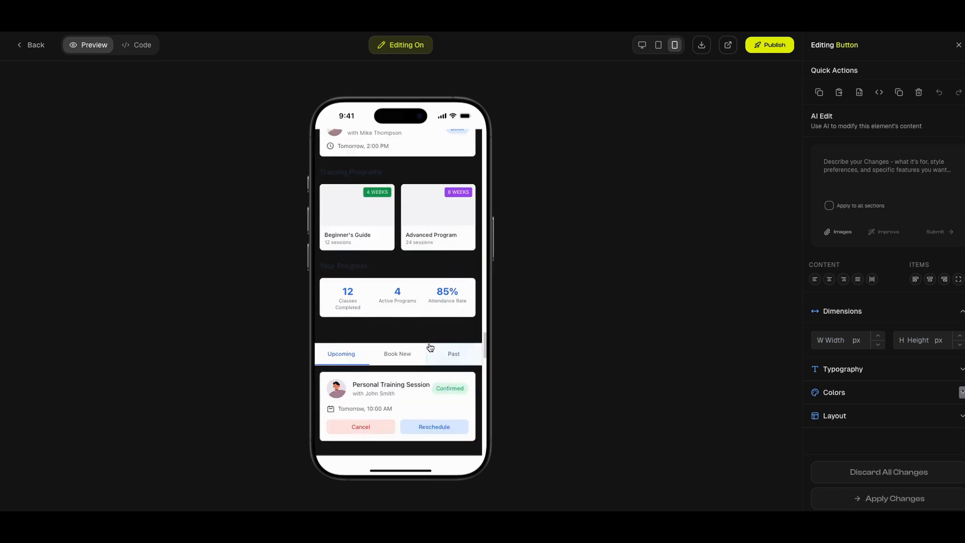
scroll(428, 346, "up", 15)
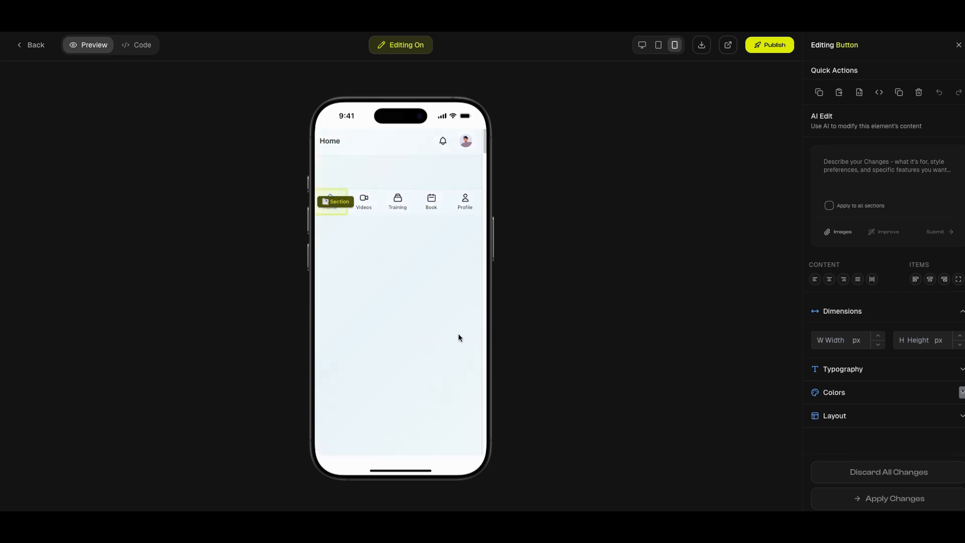
scroll(457, 332, "down", 3)
scroll(455, 331, "up", 3)
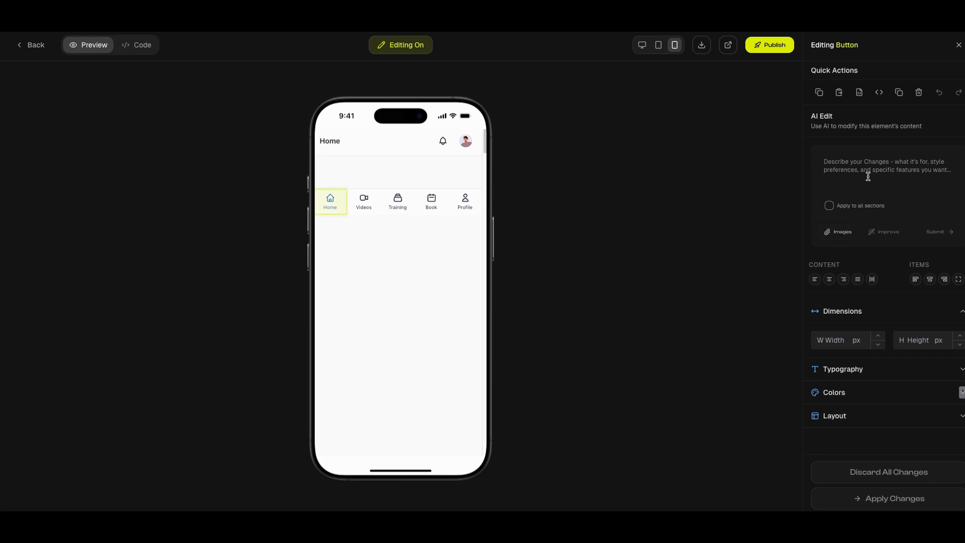
Write the AI edit request "create a picture of a content creator on the splash screen" for the Home navigation button
type("create a")
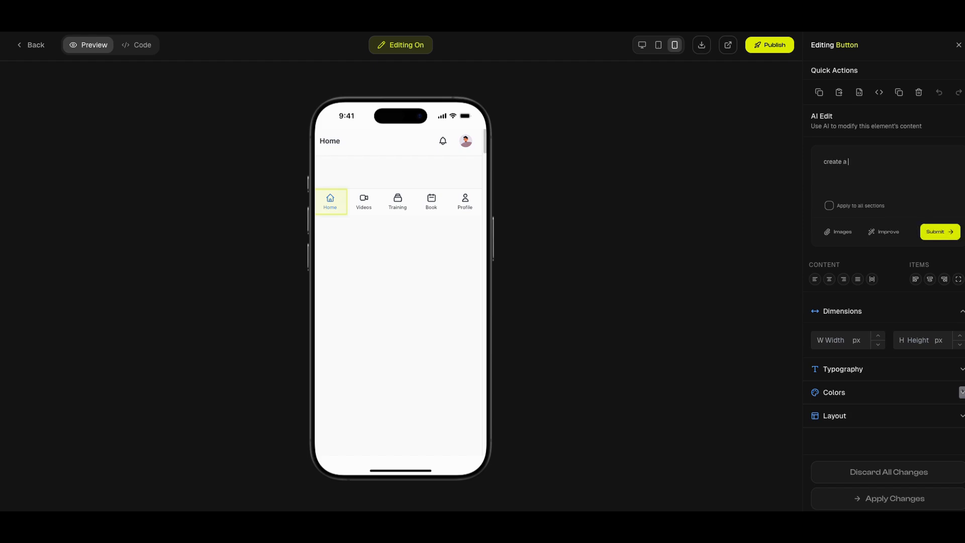
type(" picture of a content creator on the sp")
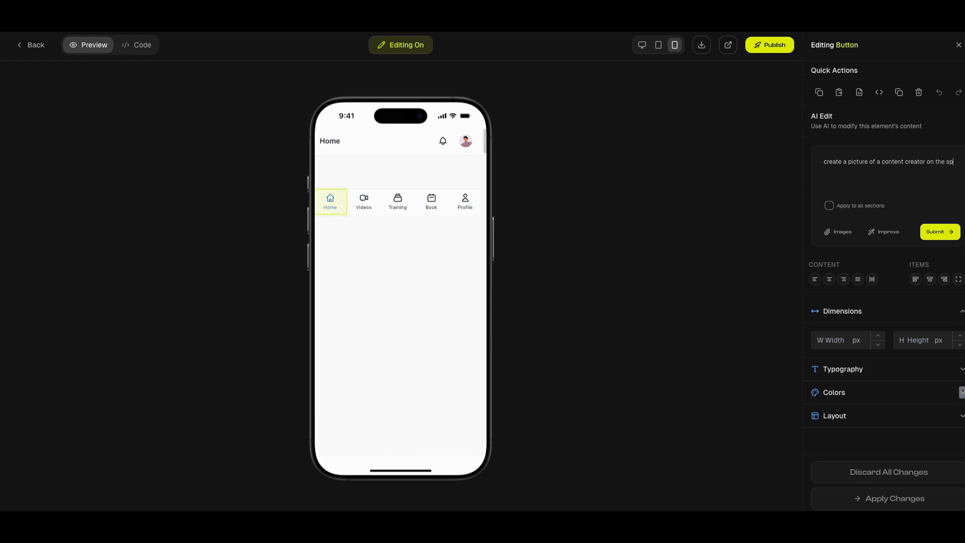
type("l")
scroll(394, 269, "down", 1)
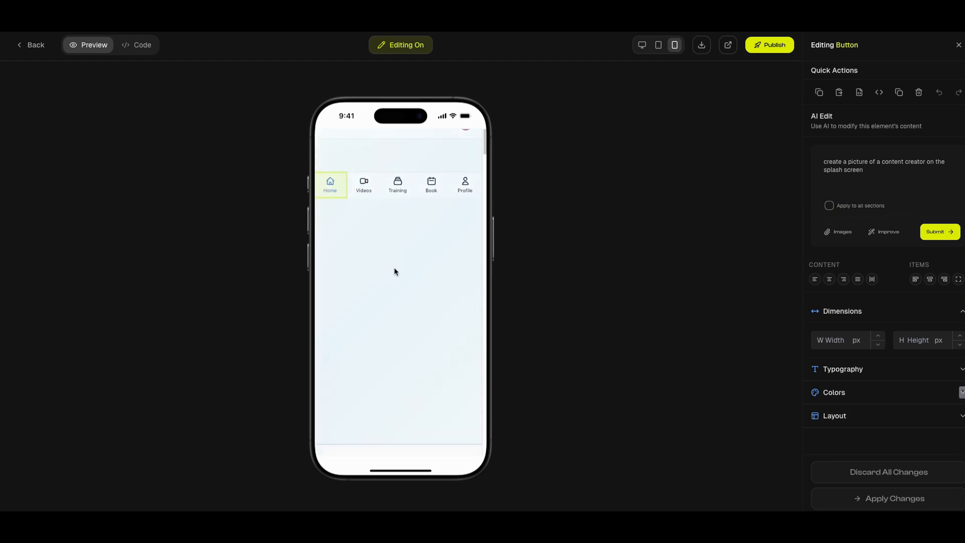
Insert "home" before "splash screen" in the AI edit request for the Home navigation button and submit it
scroll(394, 270, "down", 3)
scroll(394, 270, "down", 3)
scroll(394, 270, "down", 5)
scroll(394, 269, "up", 7)
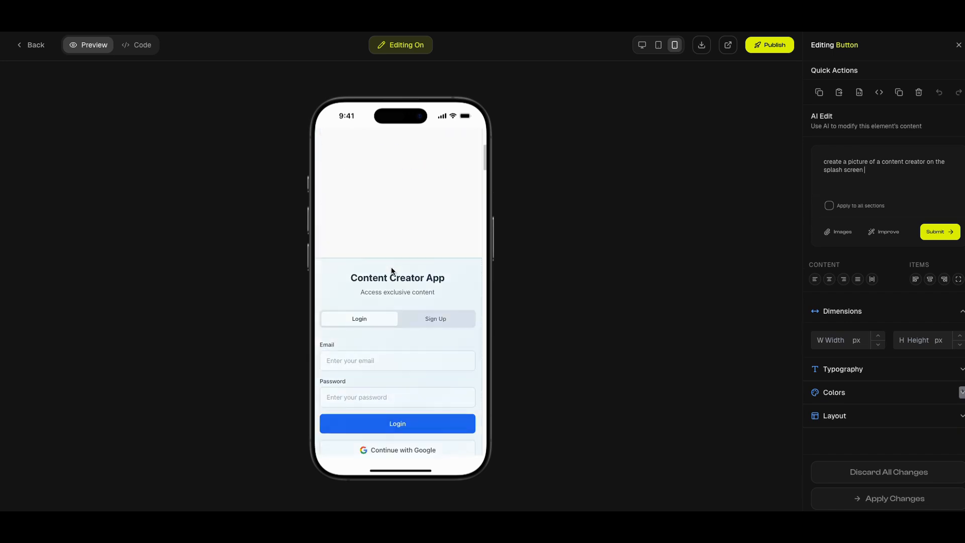
scroll(392, 270, "up", 3)
left_click(891, 179)
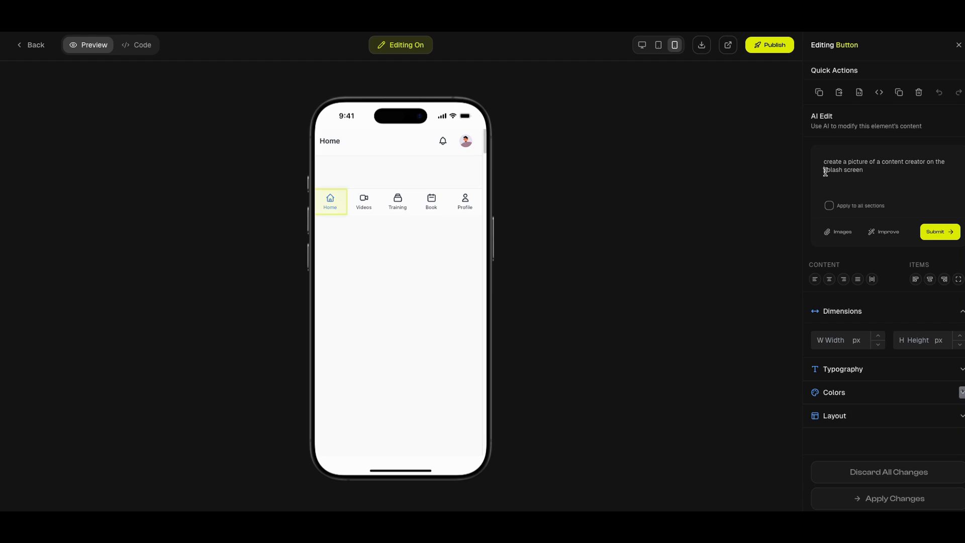
left_click(826, 169)
type("home")
left_click(938, 233)
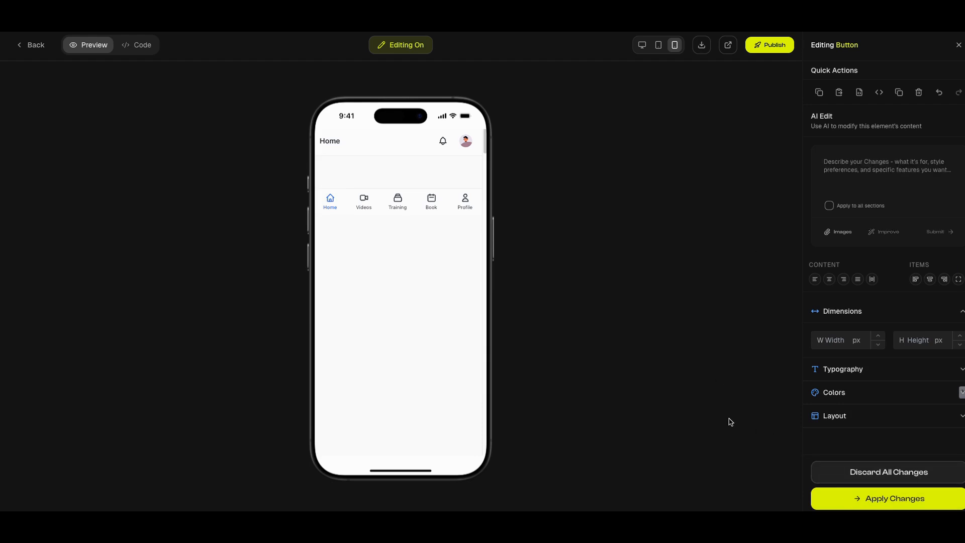
Check the phone preview from the splash screen down to the video list for the requested content creator picture
scroll(469, 338, "down", 5)
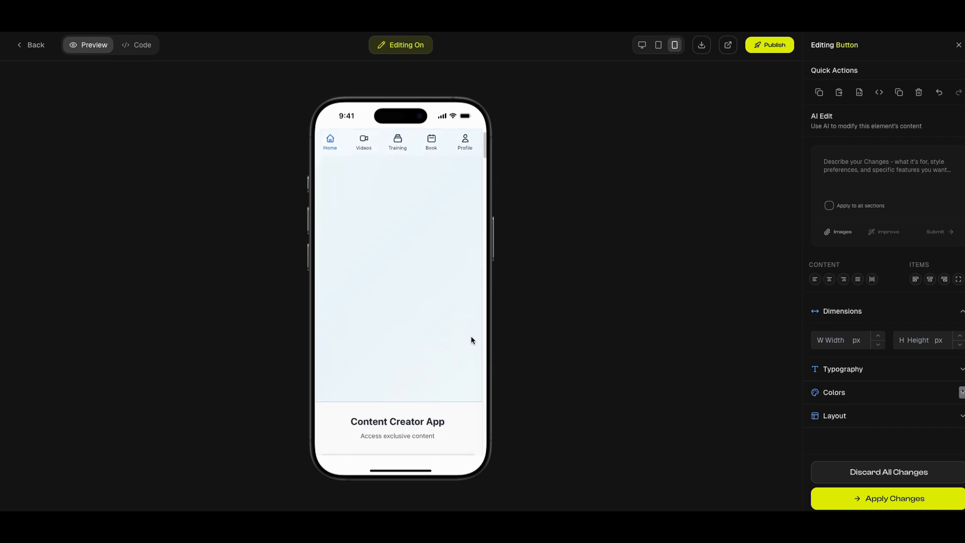
scroll(471, 340, "down", 8)
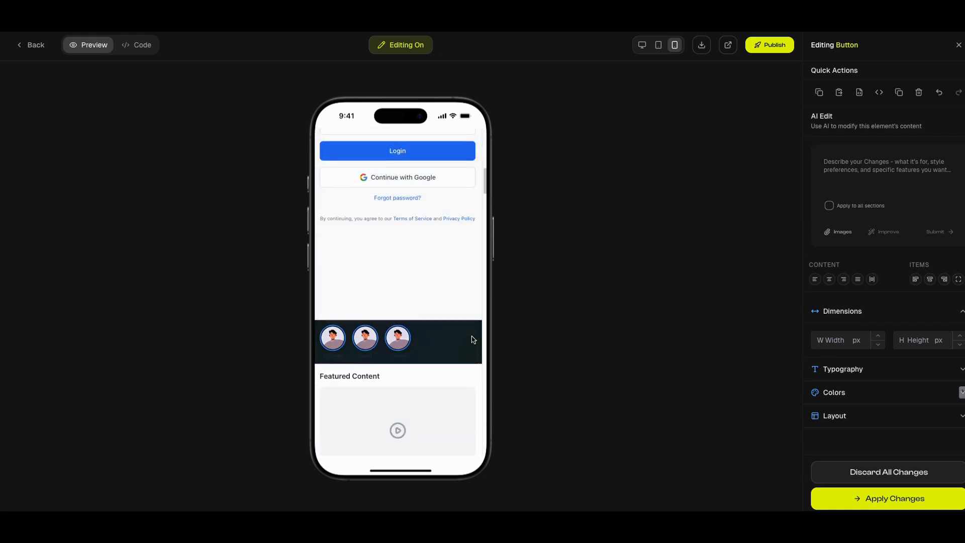
scroll(472, 340, "down", 8)
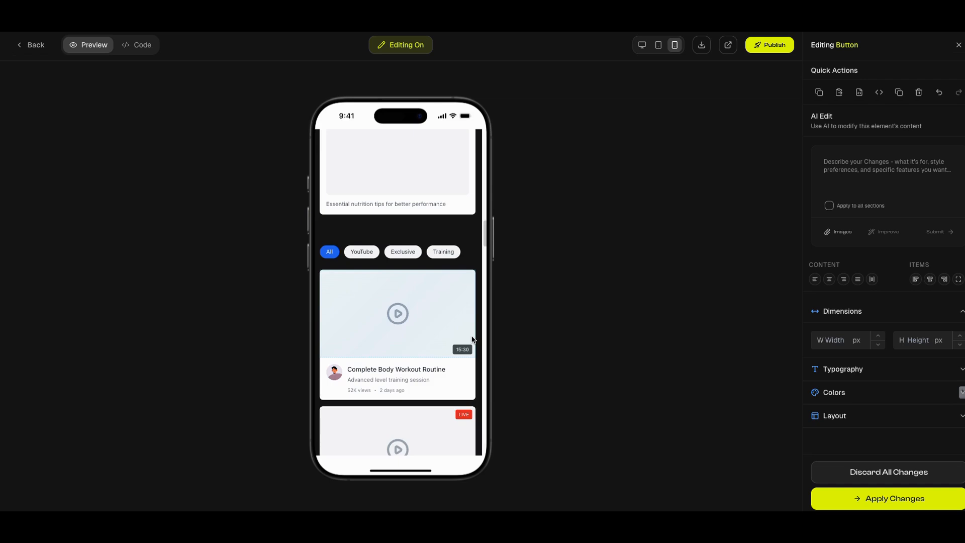
scroll(472, 340, "up", 6)
left_click(472, 340)
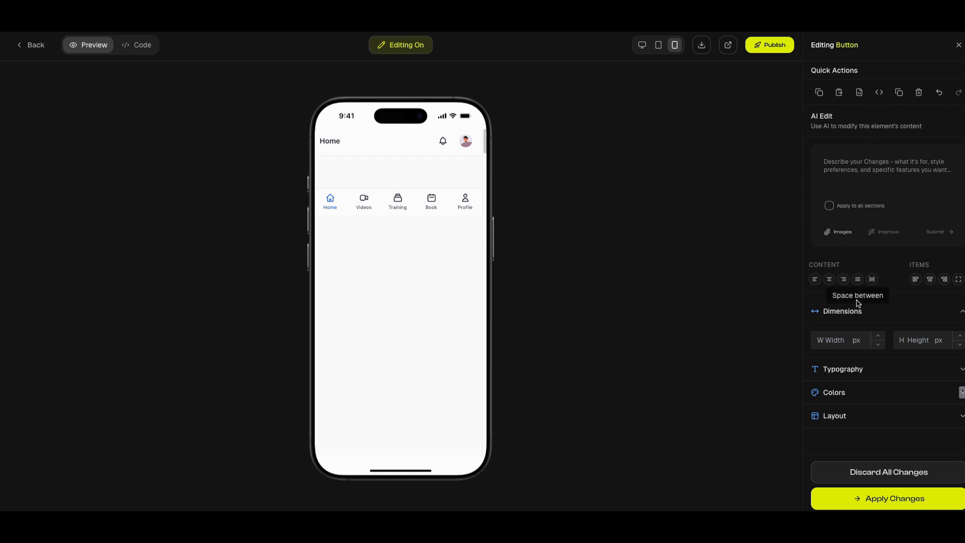
Compare the preview at tablet and desktop size, return it to phone size, and apply the pending changes
left_click(658, 46)
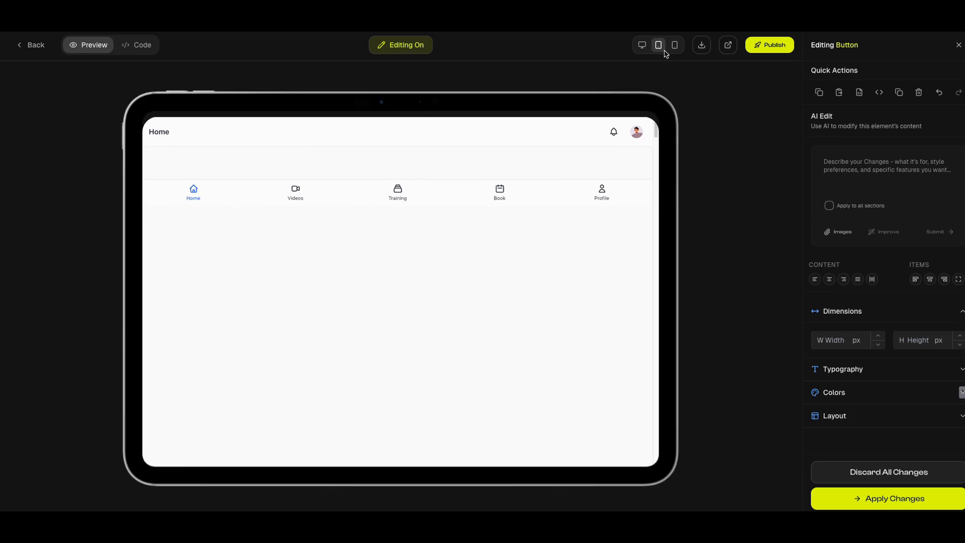
left_click(675, 45)
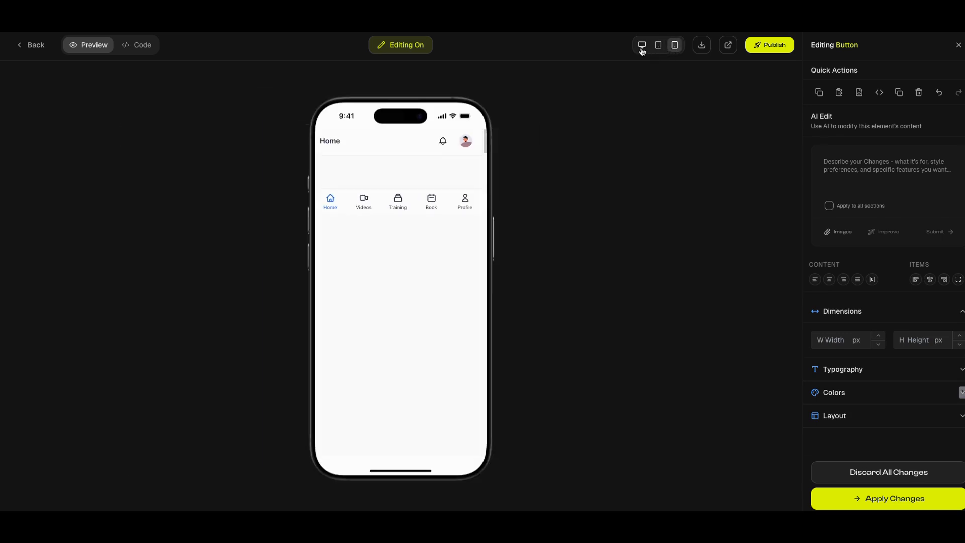
left_click(642, 50)
left_click(675, 46)
left_click(883, 506)
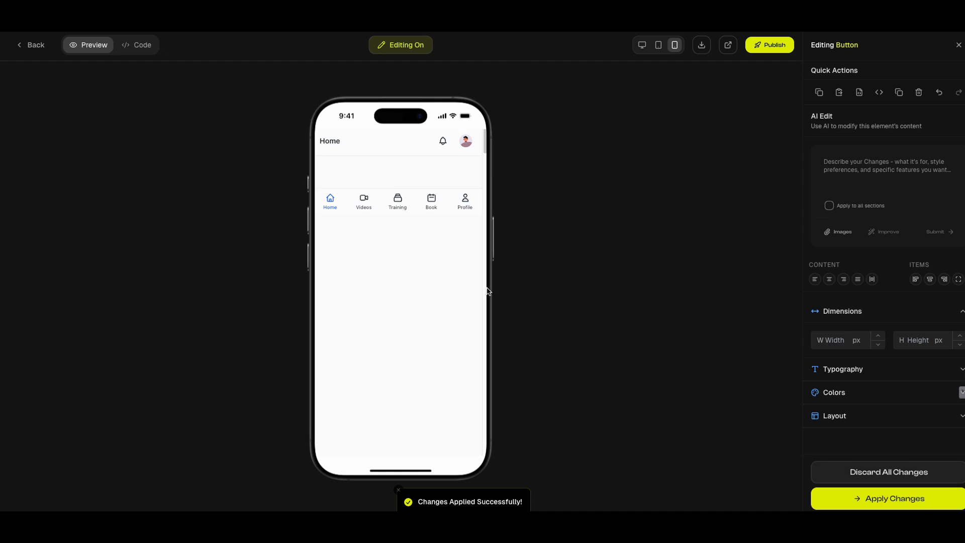
Submit the AI edit request "create a picture of a male content creator for this home splash screen." for the empty splash section
scroll(478, 293, "down", 1)
scroll(451, 295, "down", 1)
scroll(454, 295, "up", 2)
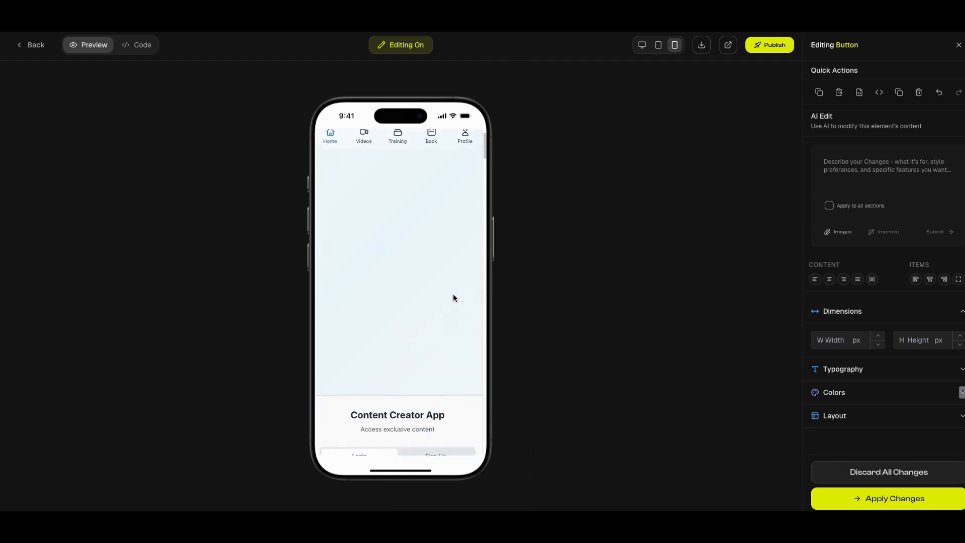
scroll(451, 297, "down", 1)
left_click(448, 301)
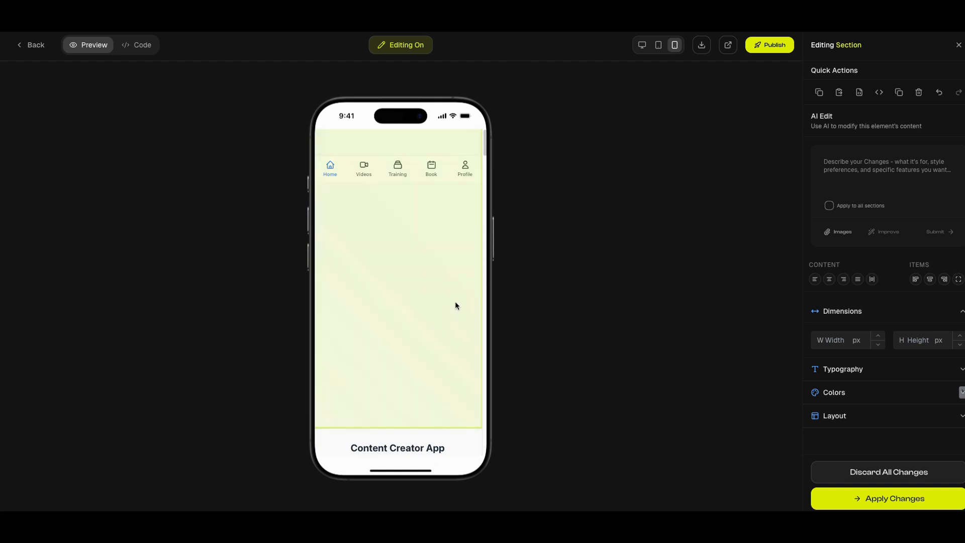
left_click(862, 162)
type("cre")
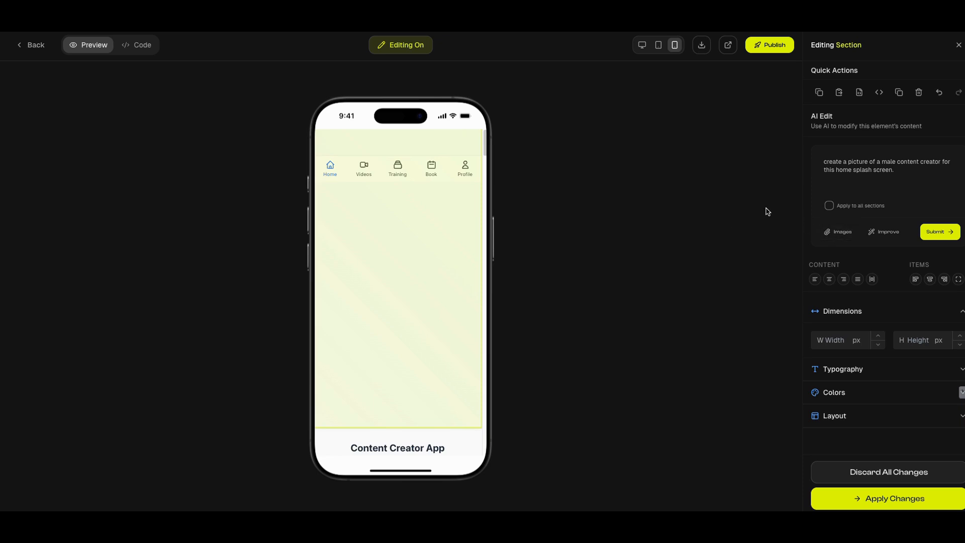
left_click(938, 236)
Examine the app's login, featured content, bookings, profile and notification screens in the phone preview after the splash picture request
scroll(476, 299, "down", 3)
scroll(486, 297, "down", 10)
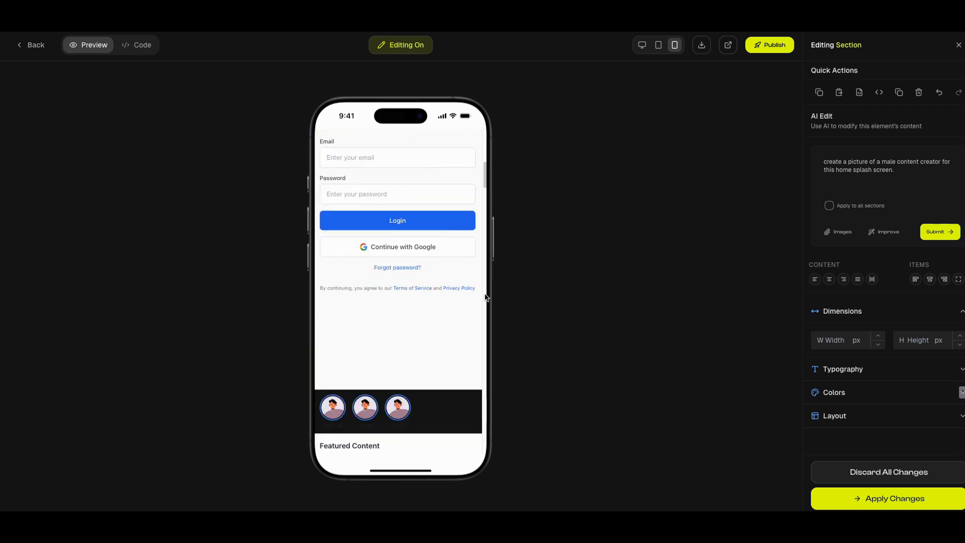
scroll(486, 297, "down", 12)
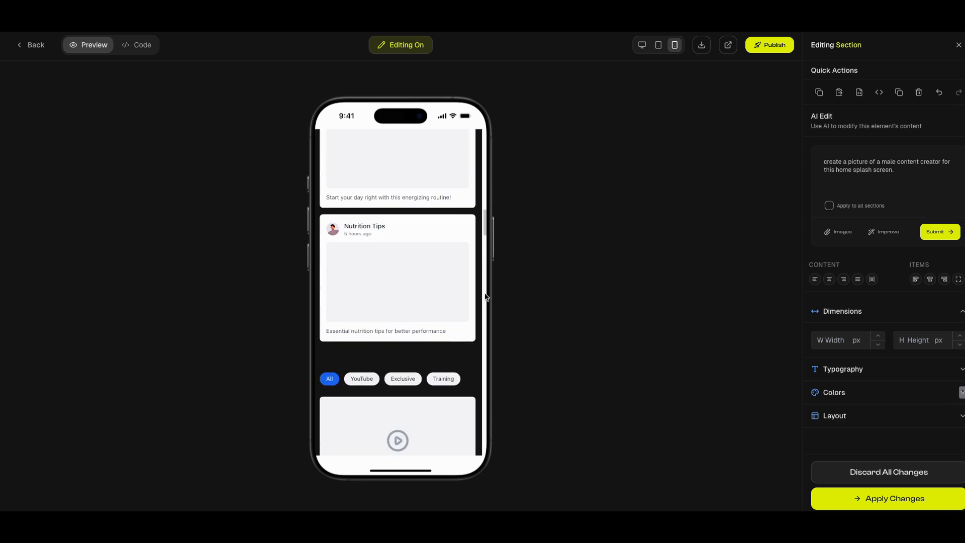
scroll(486, 297, "down", 15)
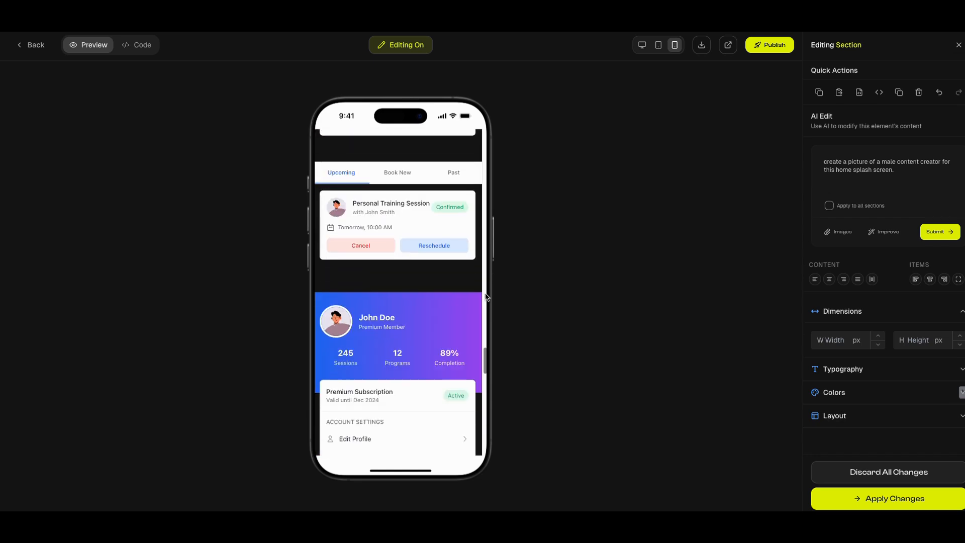
scroll(486, 297, "down", 4)
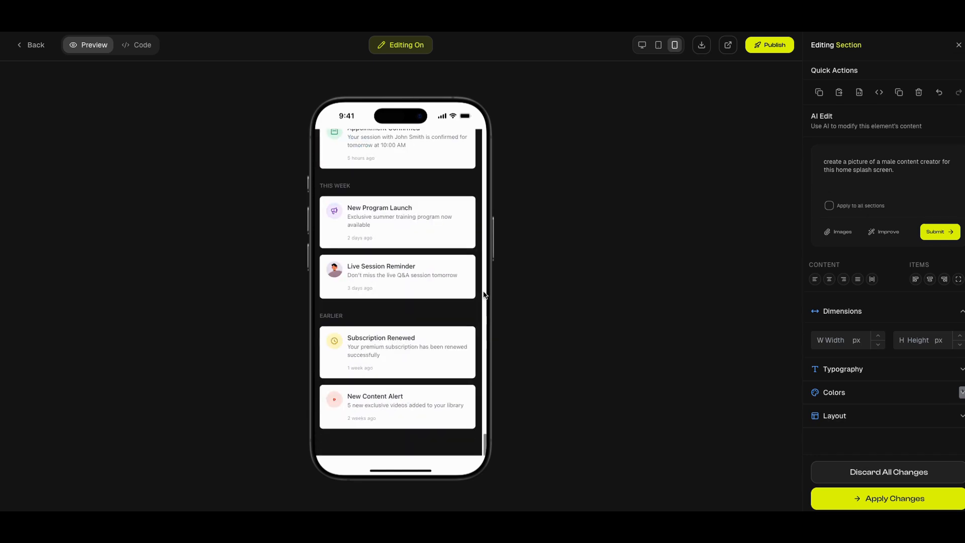
scroll(484, 294, "up", 20)
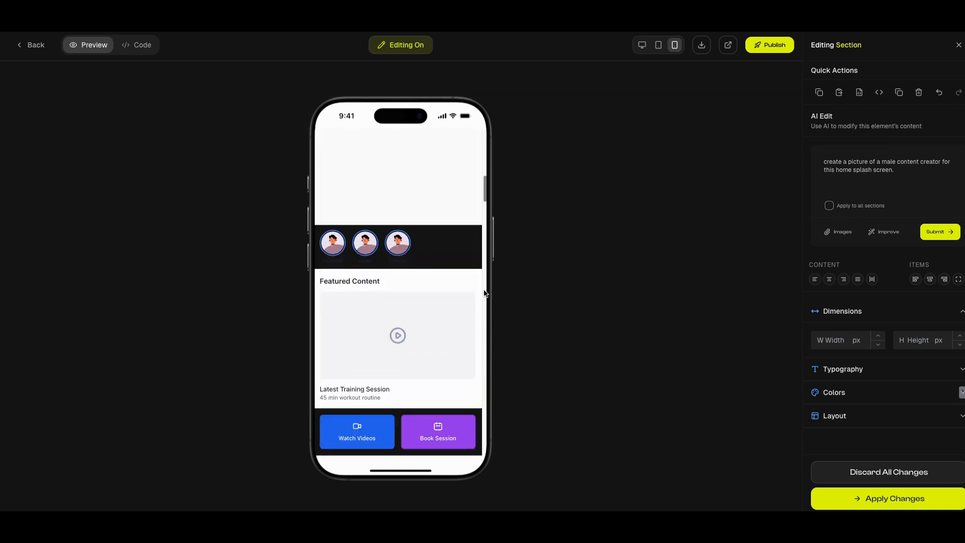
scroll(485, 293, "up", 10)
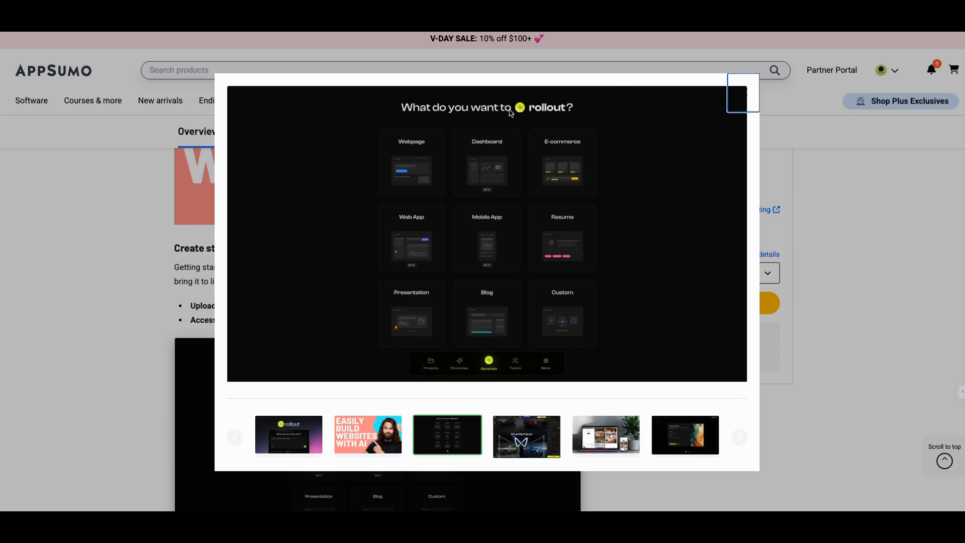
Switch to the Rollout deal page on AppSumo, close the image gallery and examine the plans and features table
left_click(120, 205)
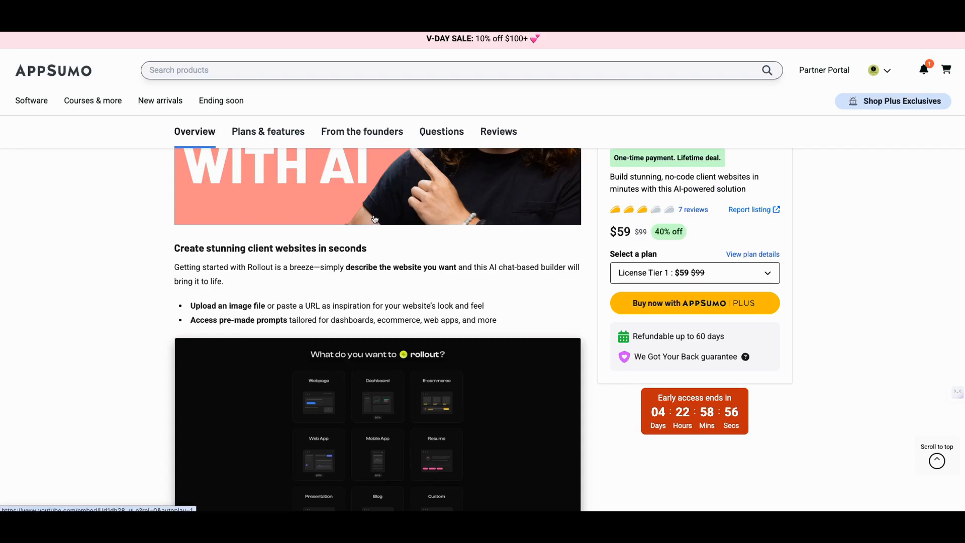
scroll(395, 216, "up", 10)
scroll(396, 216, "up", 3)
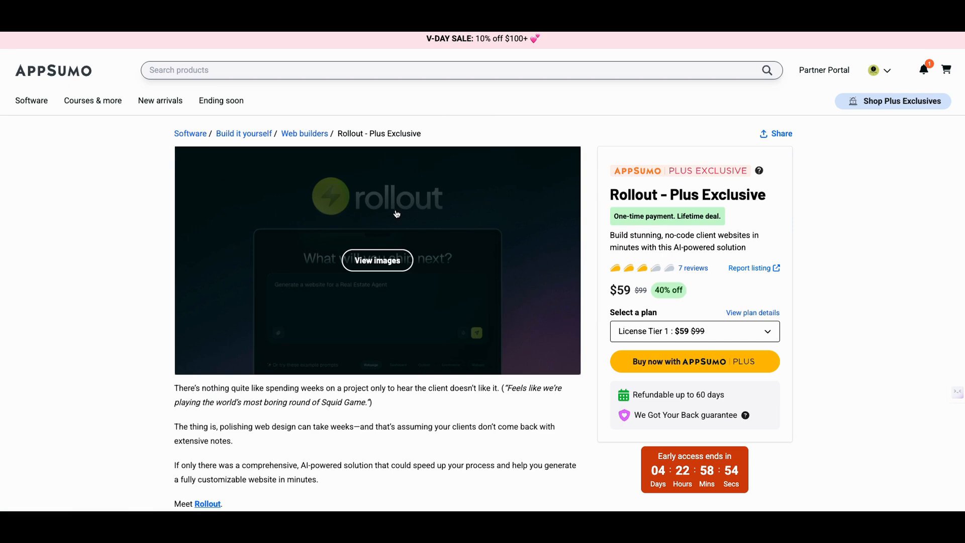
scroll(492, 233, "down", 10)
scroll(494, 236, "down", 20)
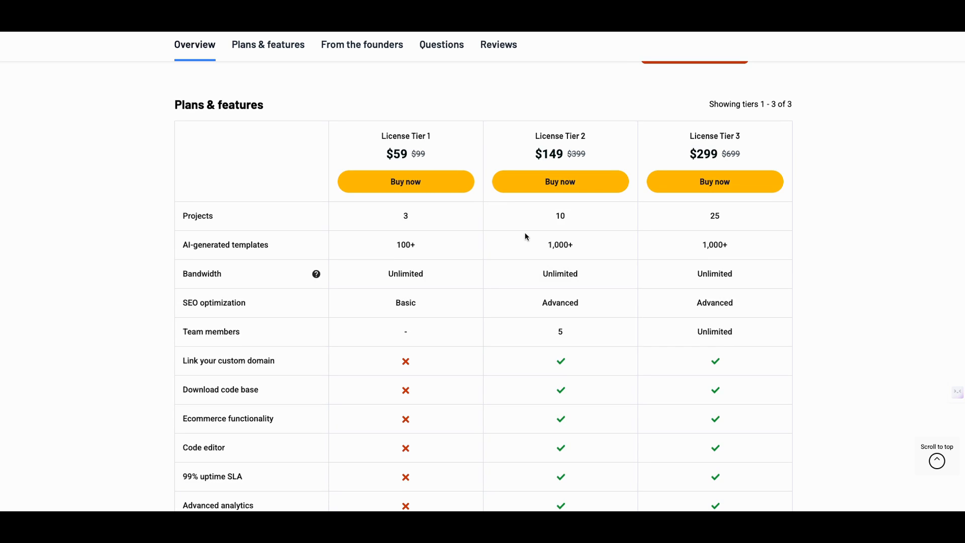
scroll(525, 236, "down", 7)
scroll(526, 234, "down", 3)
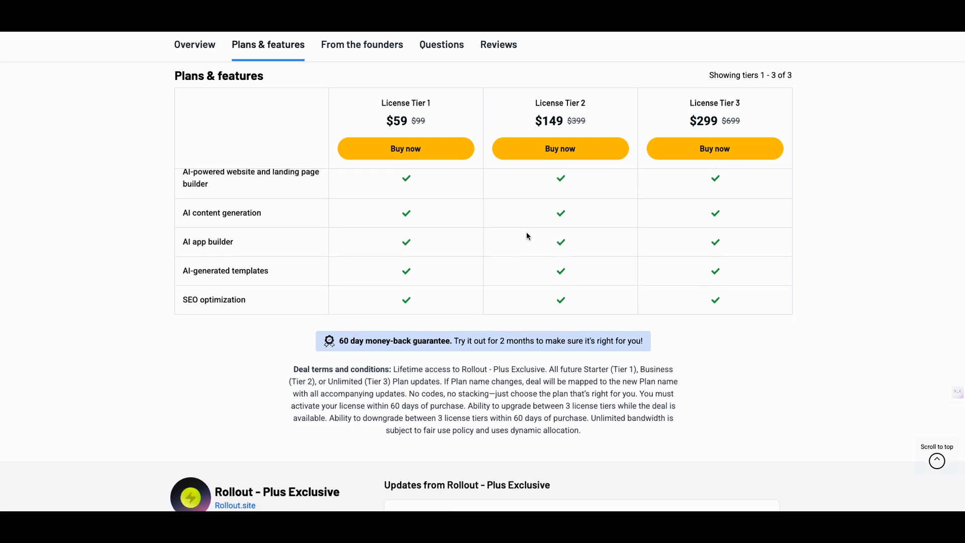
Re-read the deal page's customization, SEO and team collaboration sections, the license tier comparison and the at-a-glance summary
scroll(527, 235, "up", 6)
scroll(527, 235, "up", 15)
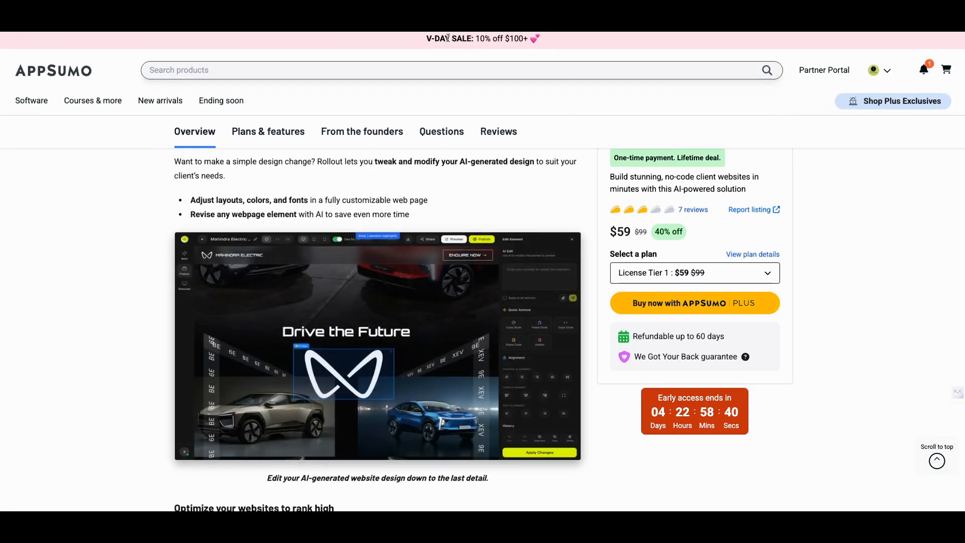
scroll(484, 40, "up", 4)
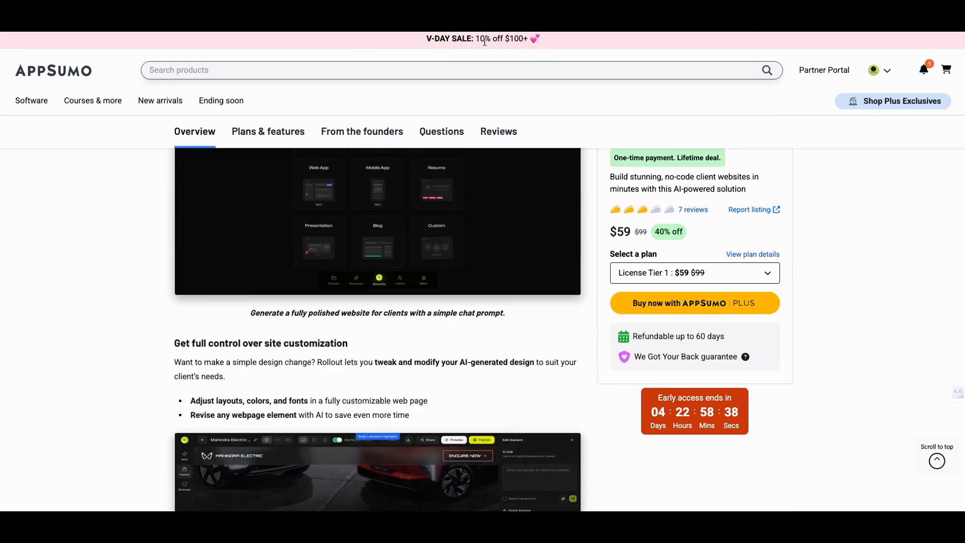
scroll(505, 54, "down", 4)
scroll(505, 54, "down", 12)
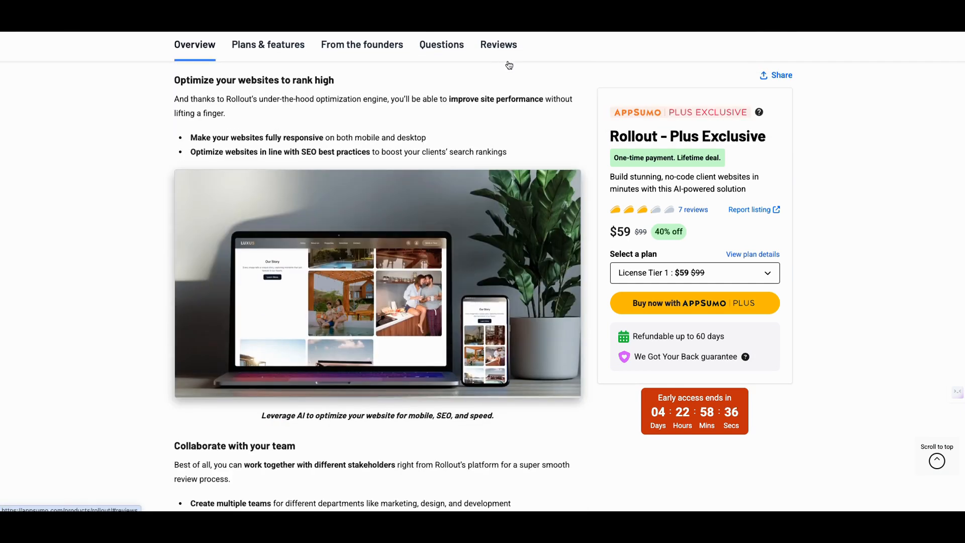
scroll(523, 114, "up", 3)
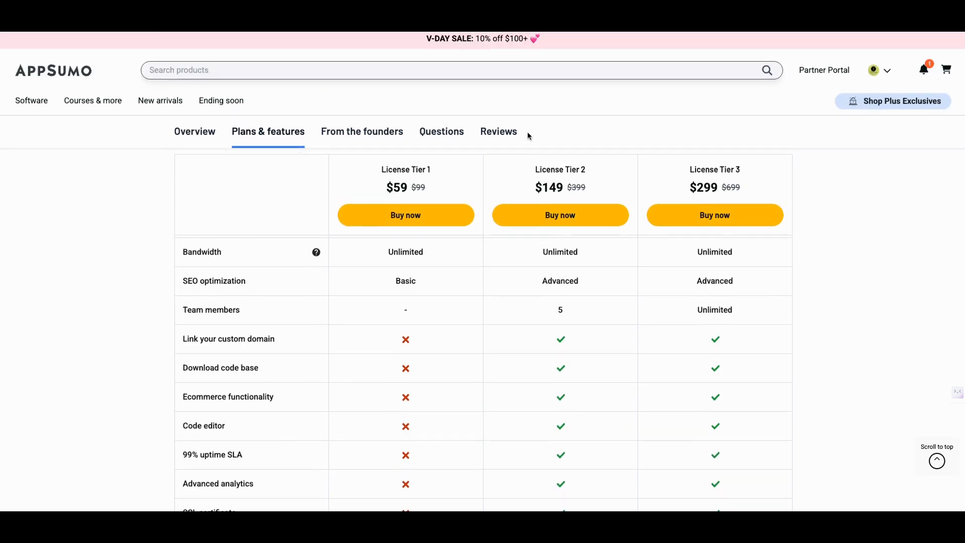
scroll(618, 248, "up", 3)
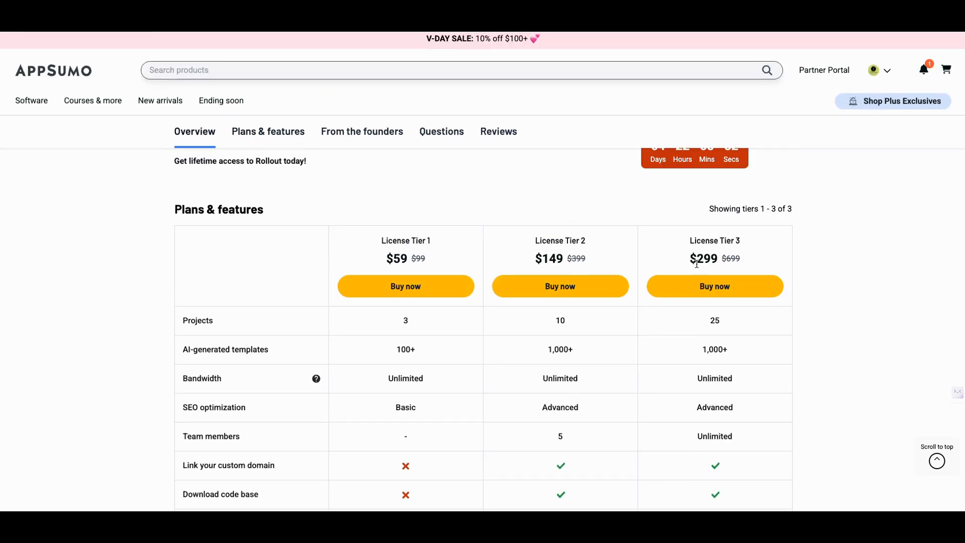
scroll(658, 234, "up", 10)
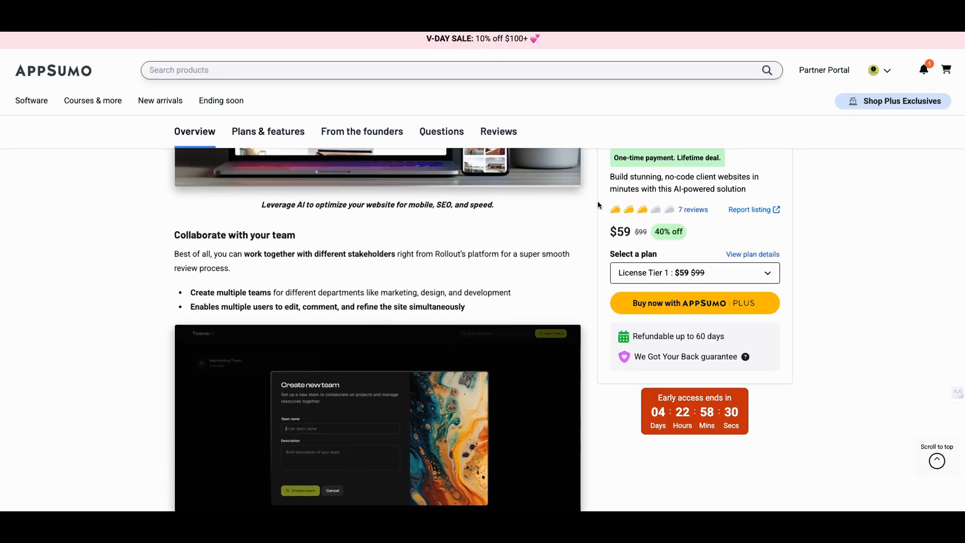
scroll(577, 186, "up", 4)
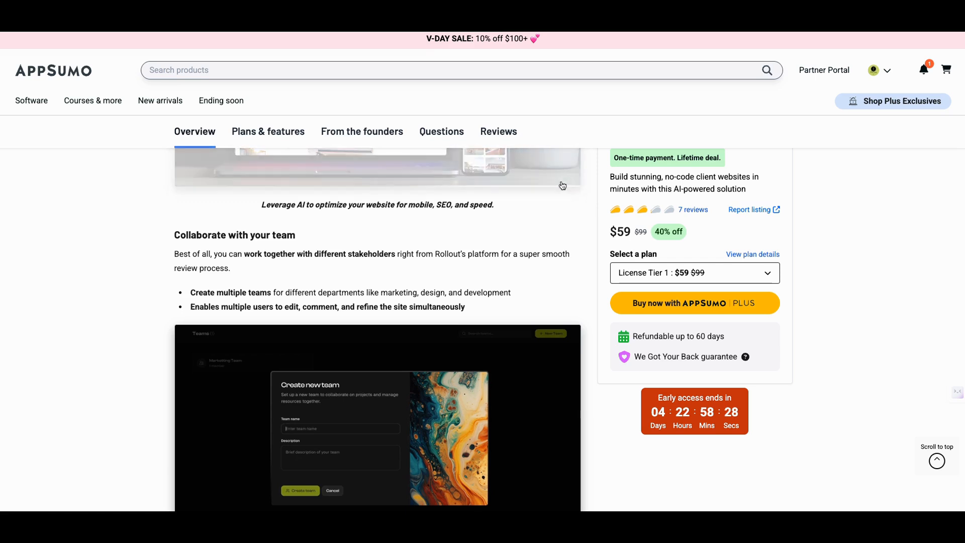
scroll(564, 172, "up", 4)
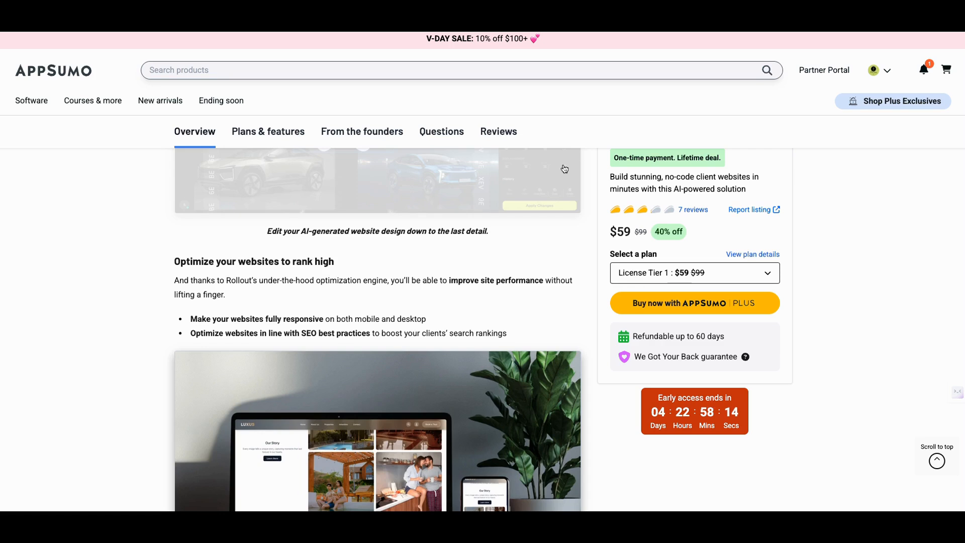
scroll(564, 169, "up", 1)
scroll(563, 170, "up", 14)
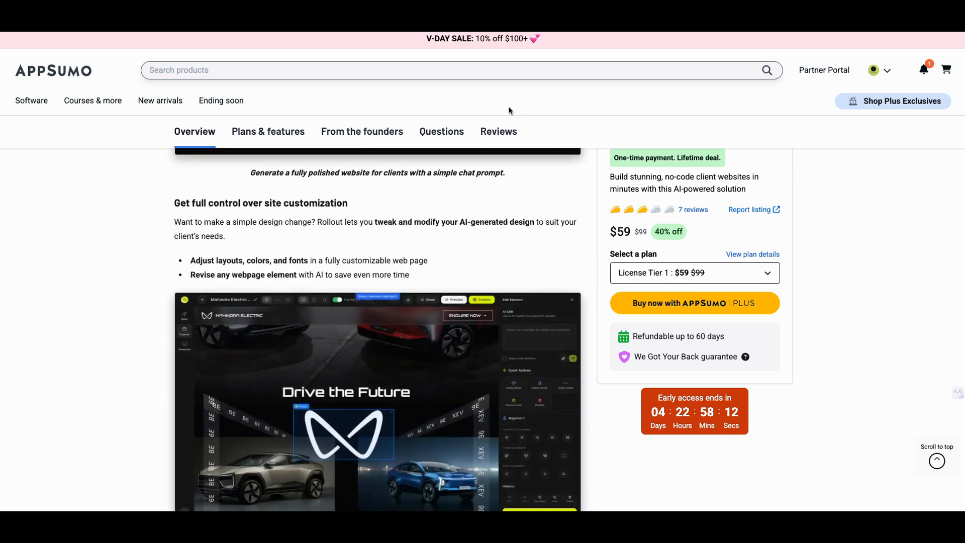
scroll(476, 107, "up", 10)
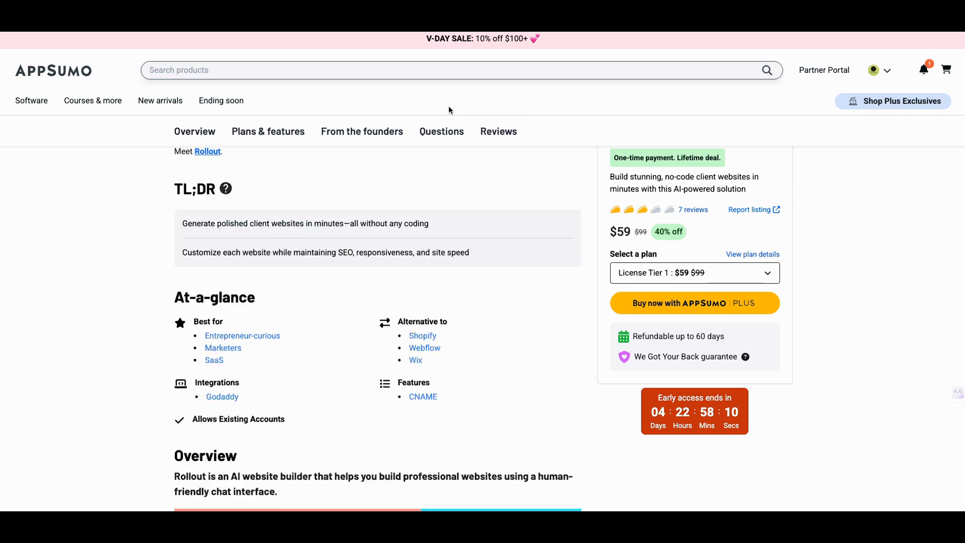